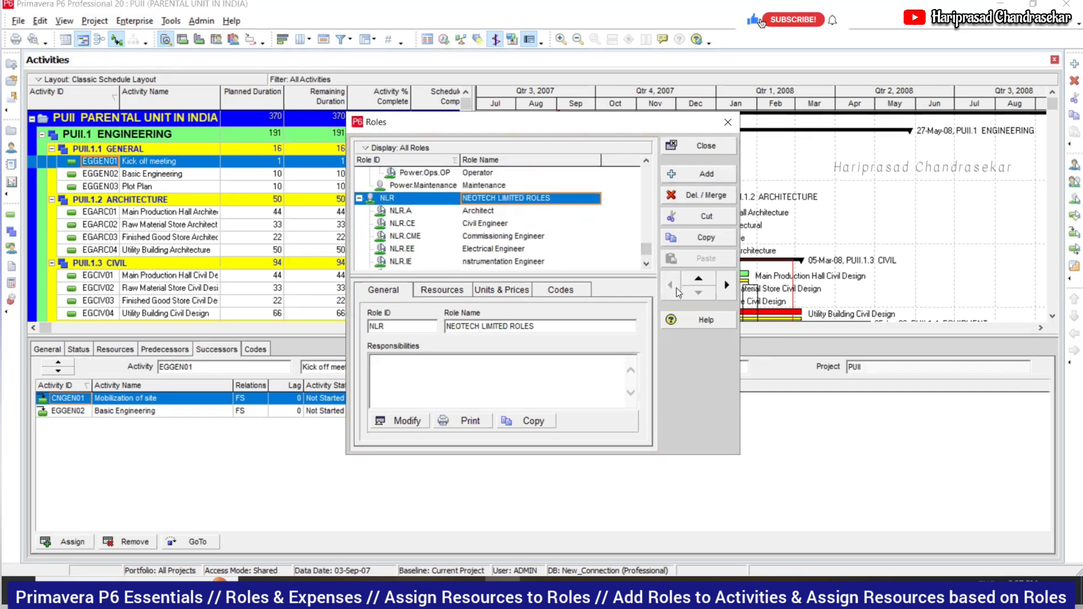
# - Step through the NEOTECH roles to NLR.PE Procurement Engineer and show its resources
pyautogui.click(499, 213)
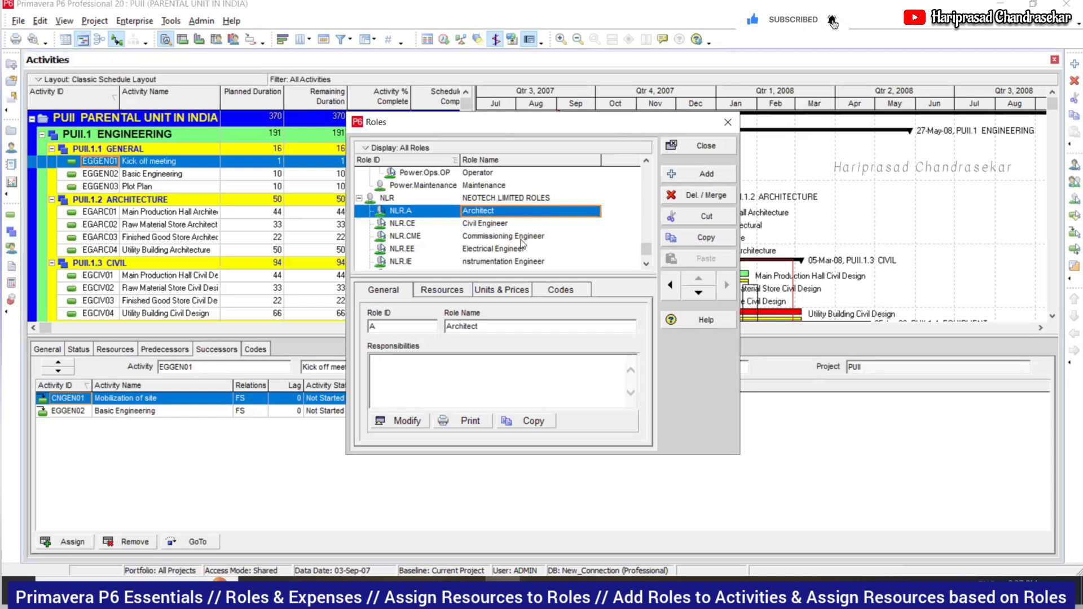
pyautogui.press('Down')
pyautogui.press('Down')
pyautogui.press('Down')
pyautogui.press('Down')
pyautogui.scroll(-1, 516, 249)
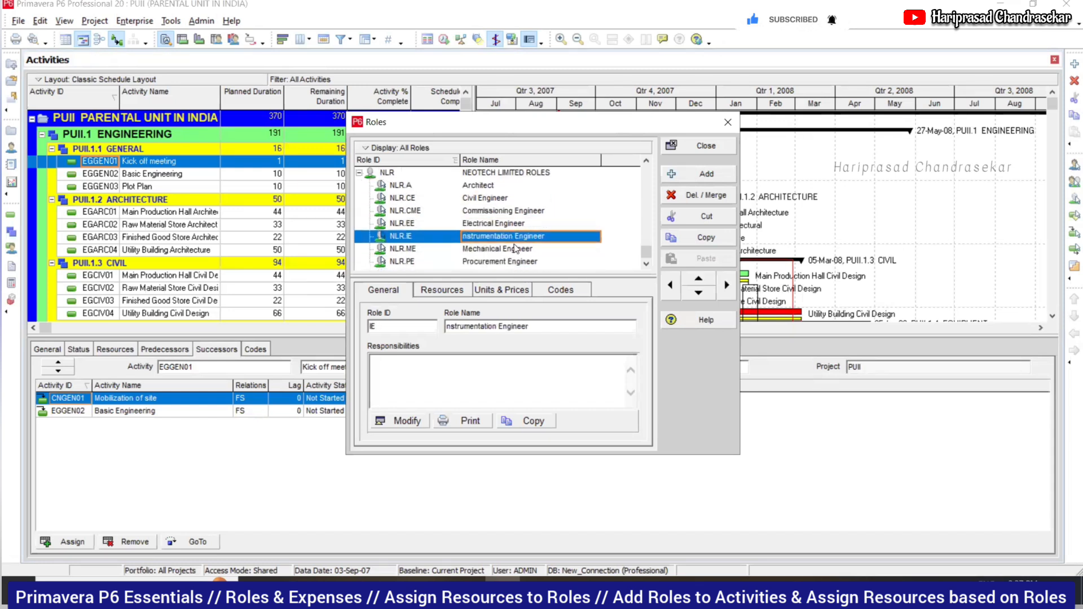
pyautogui.press('Down')
pyautogui.press('Down')
pyautogui.click(455, 291)
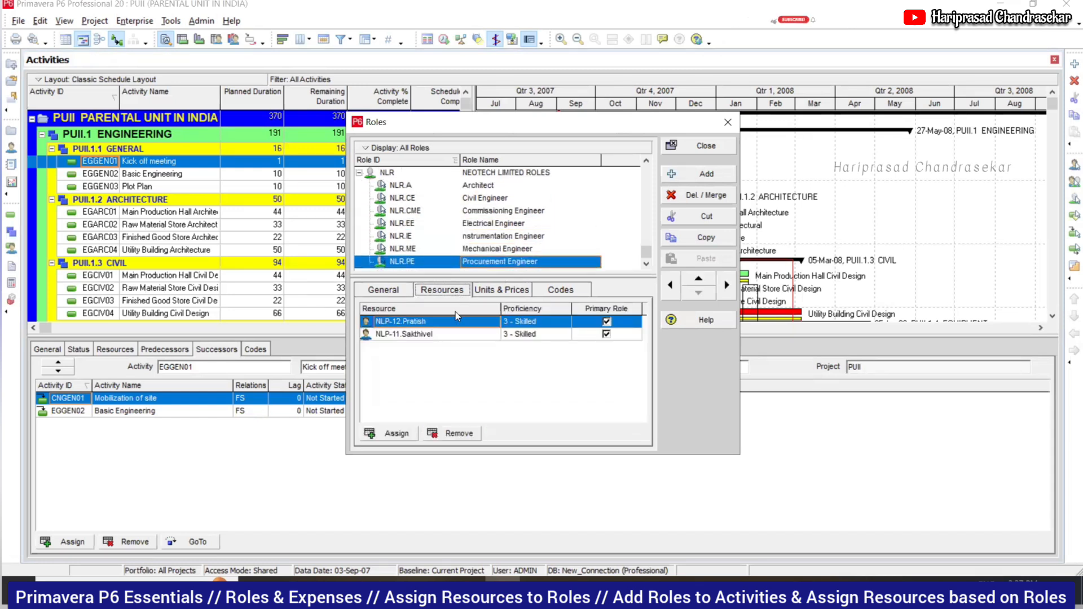
# - Confirm the NLR.A Architect role's three resources stay at 3 - Skilled, then close the Roles dialog
pyautogui.click(471, 187)
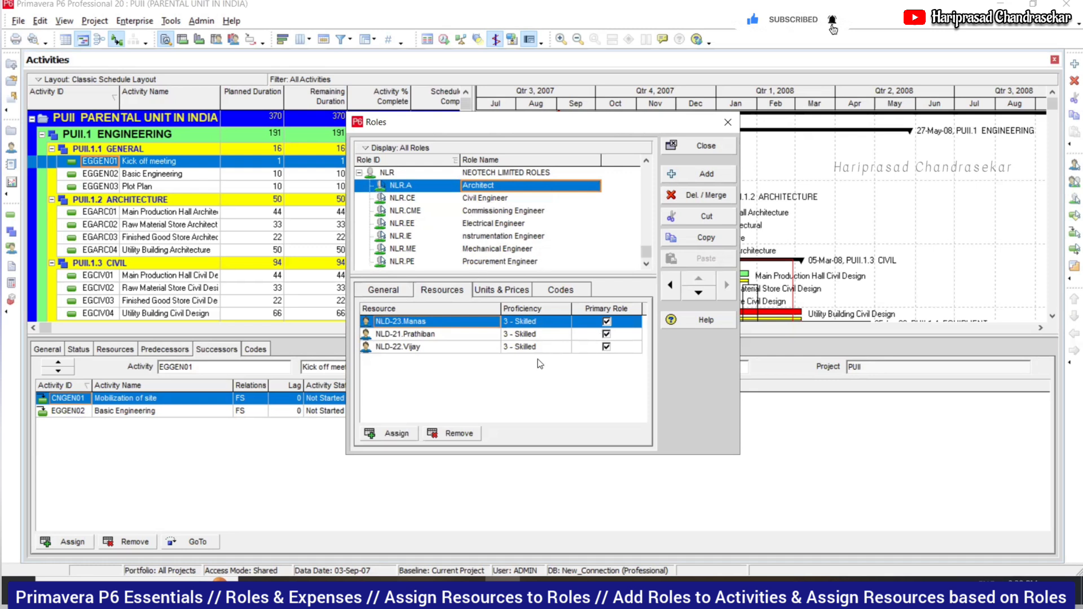
pyautogui.click(563, 326)
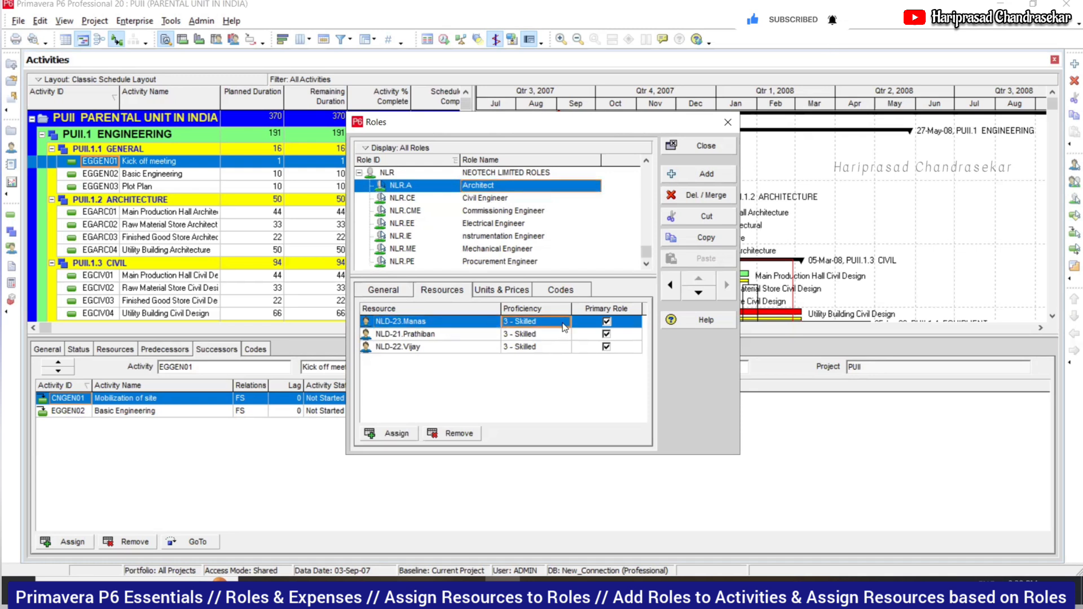
pyautogui.click(568, 324)
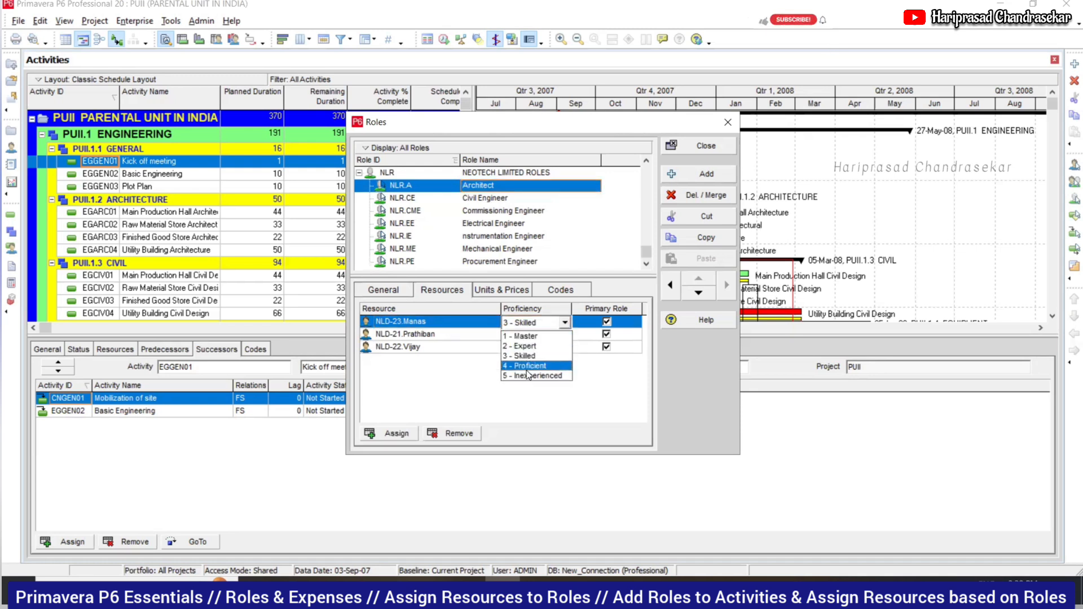
pyautogui.click(475, 379)
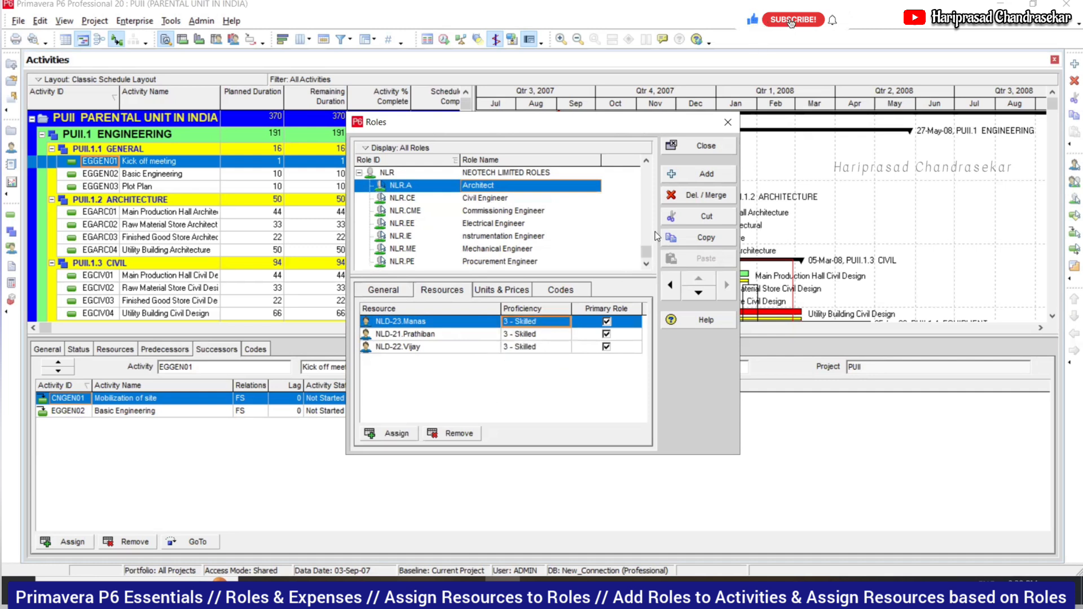
pyautogui.click(706, 146)
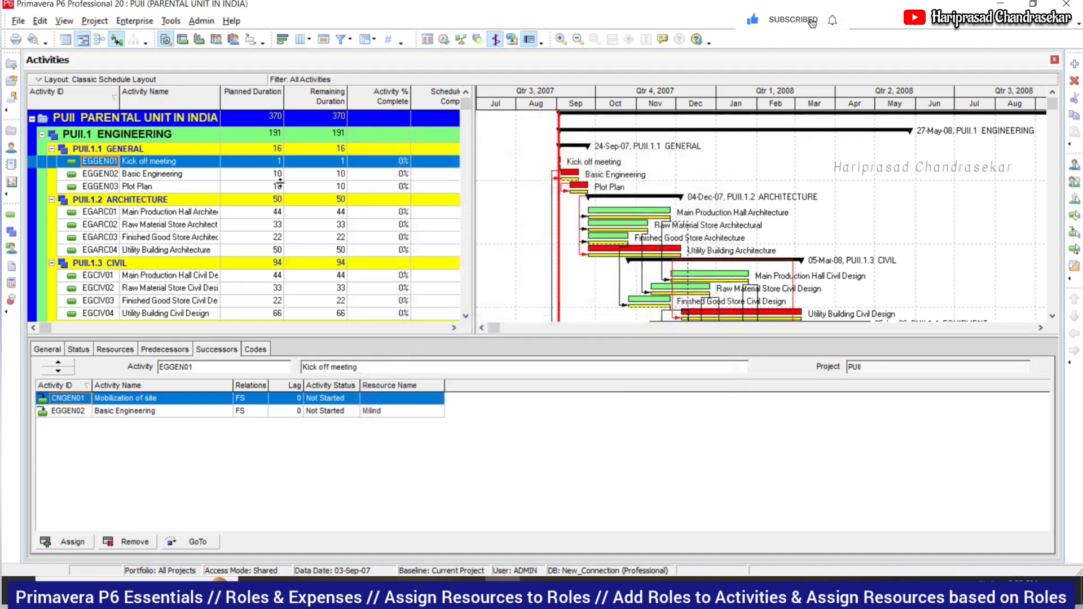
# - Show the empty resource assignment list for activity EGGEN01 Kick off meeting
pyautogui.click(129, 351)
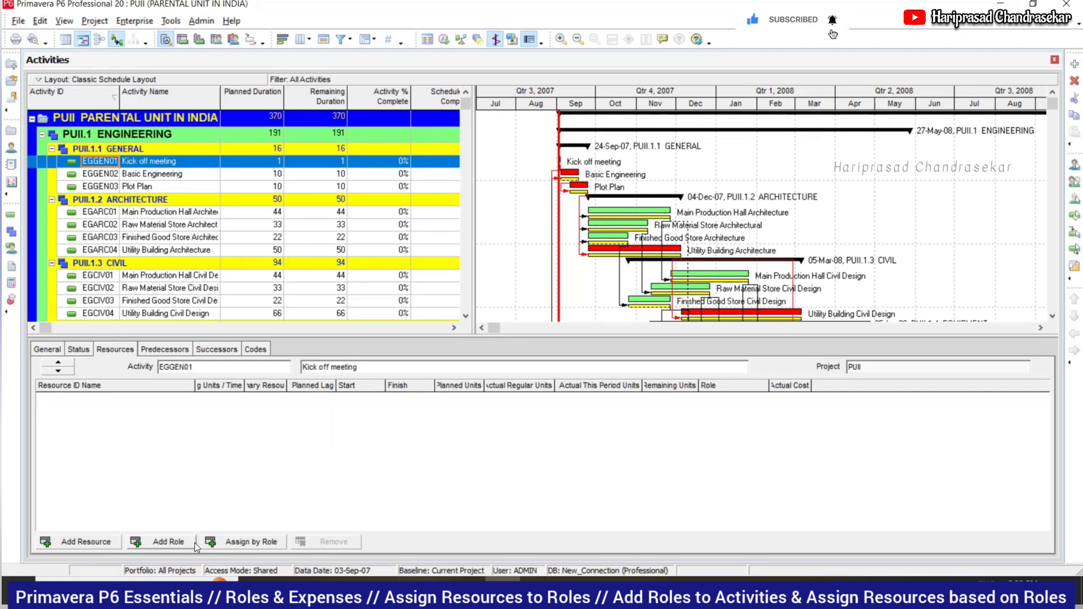
# - Assign design engineer resource NLD-21 to the Kick off meeting activity
pyautogui.click(91, 540)
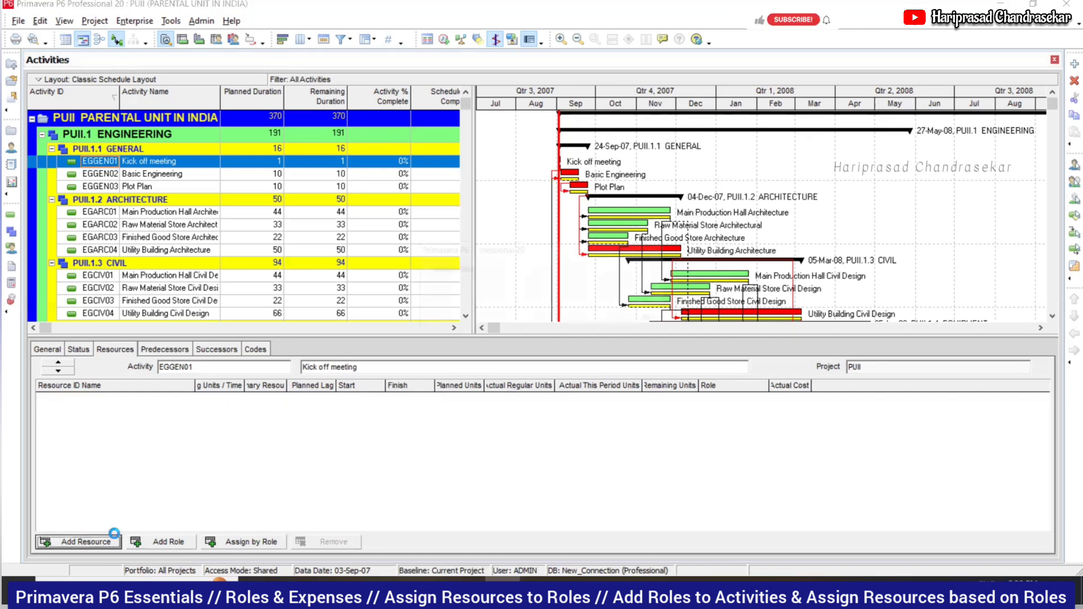
pyautogui.moveTo(615, 267); pyautogui.dragTo(616, 366)
pyautogui.scroll(3, 522, 317)
pyautogui.scroll(6, 521, 321)
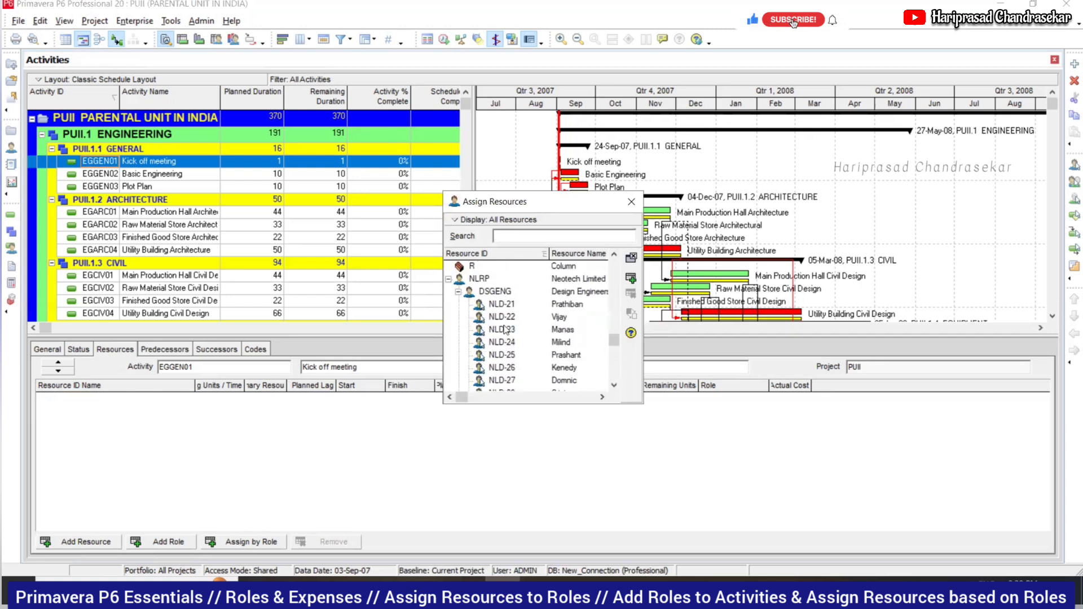
pyautogui.click(495, 291)
pyautogui.click(502, 305)
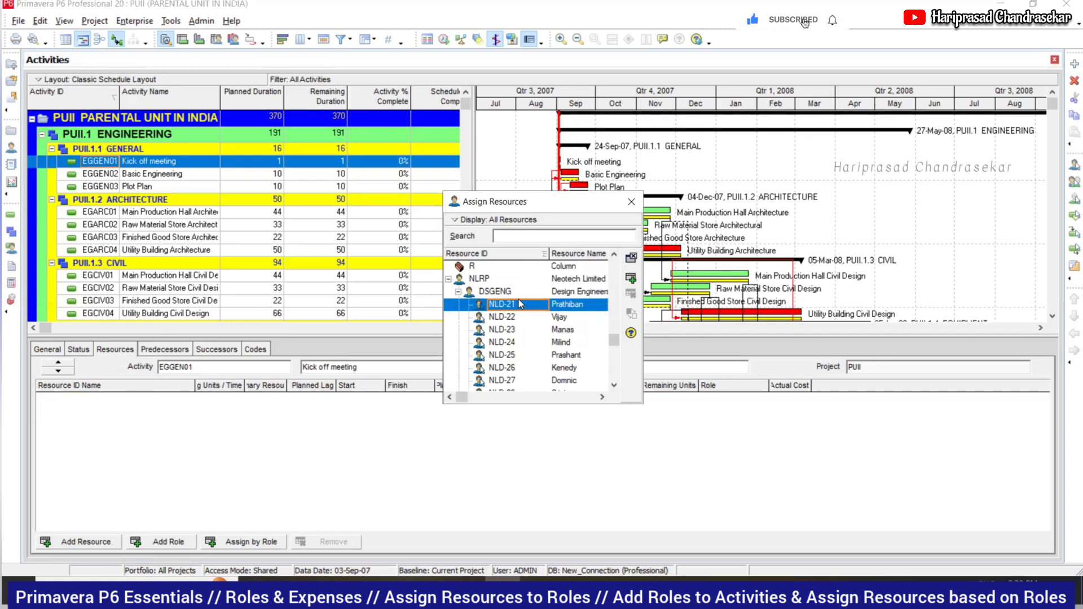
pyautogui.click(632, 280)
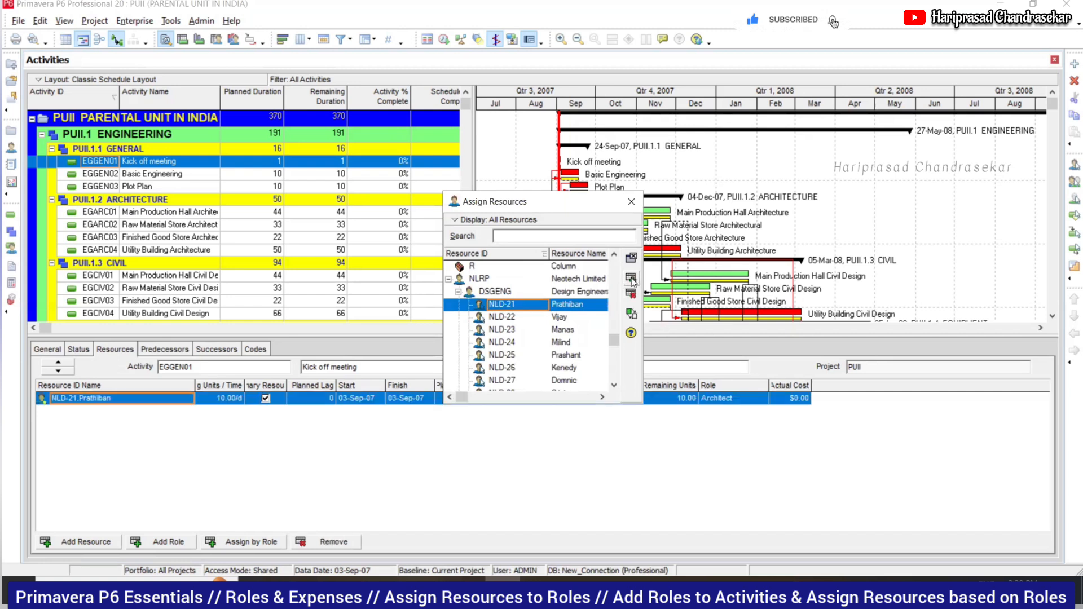
pyautogui.click(631, 202)
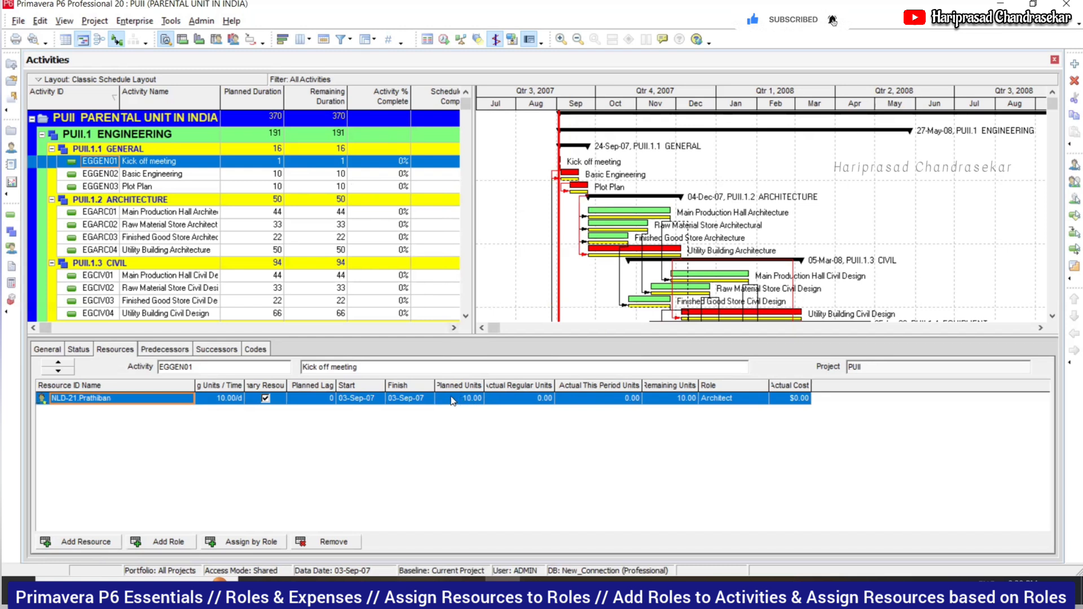
# - Remove that resource assignment and reset the activity's labor units to zero
pyautogui.click(333, 545)
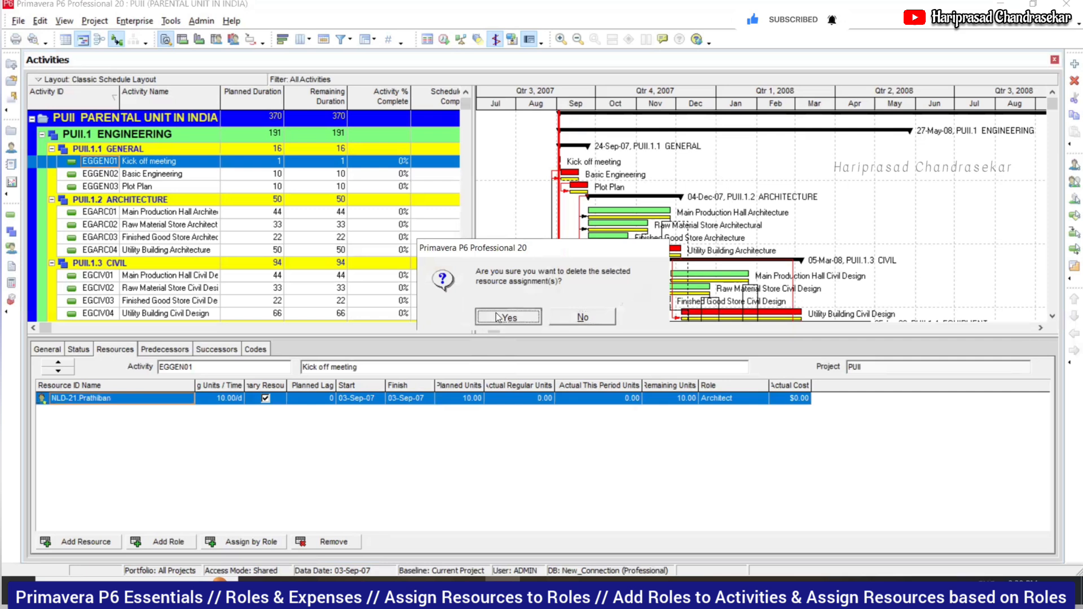
pyautogui.click(497, 318)
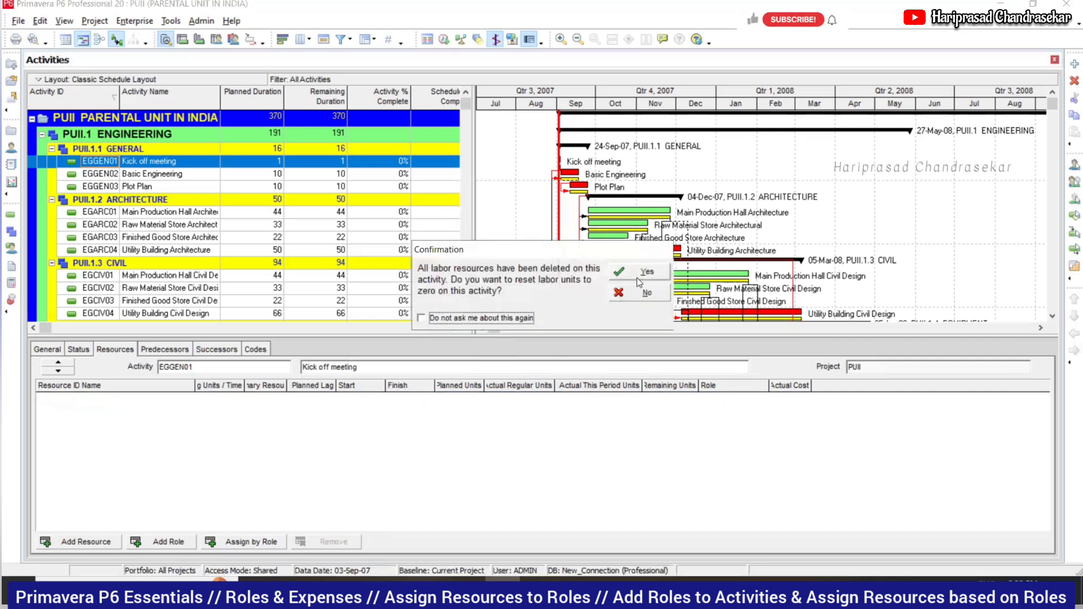
pyautogui.click(638, 277)
pyautogui.click(163, 542)
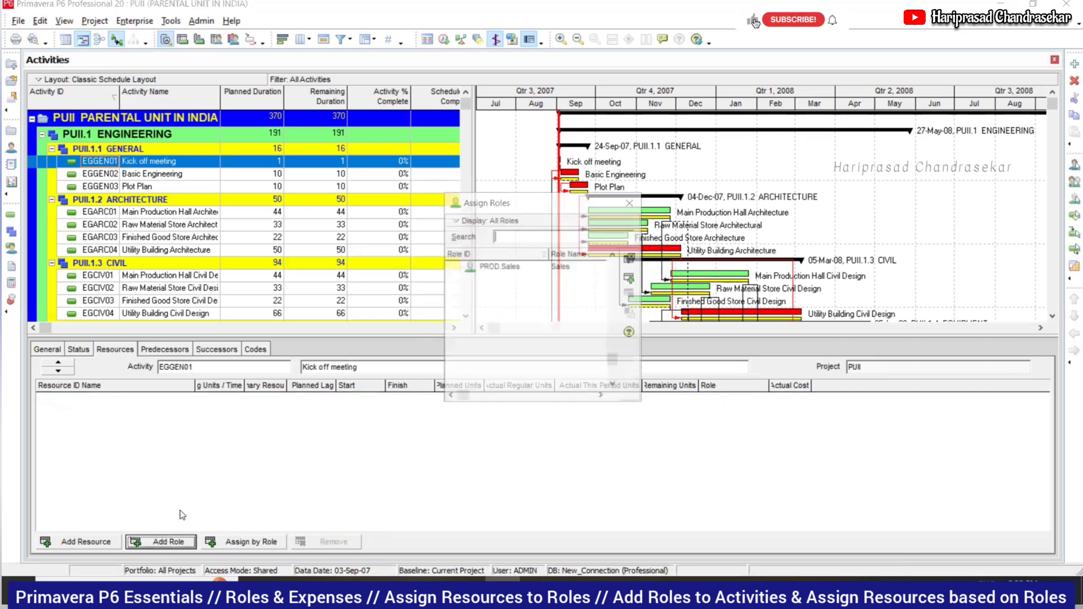
# - Assign the NLR.A Architect and NLR.CE Civil Engineer roles, leaving both without a named resource
pyautogui.click(631, 279)
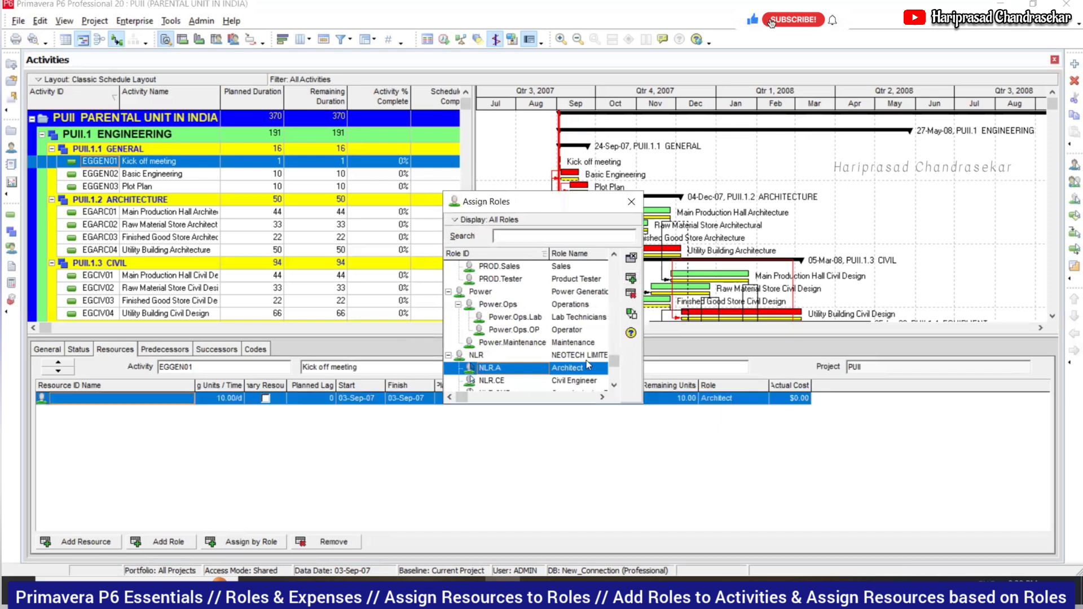
pyautogui.click(580, 381)
pyautogui.click(631, 278)
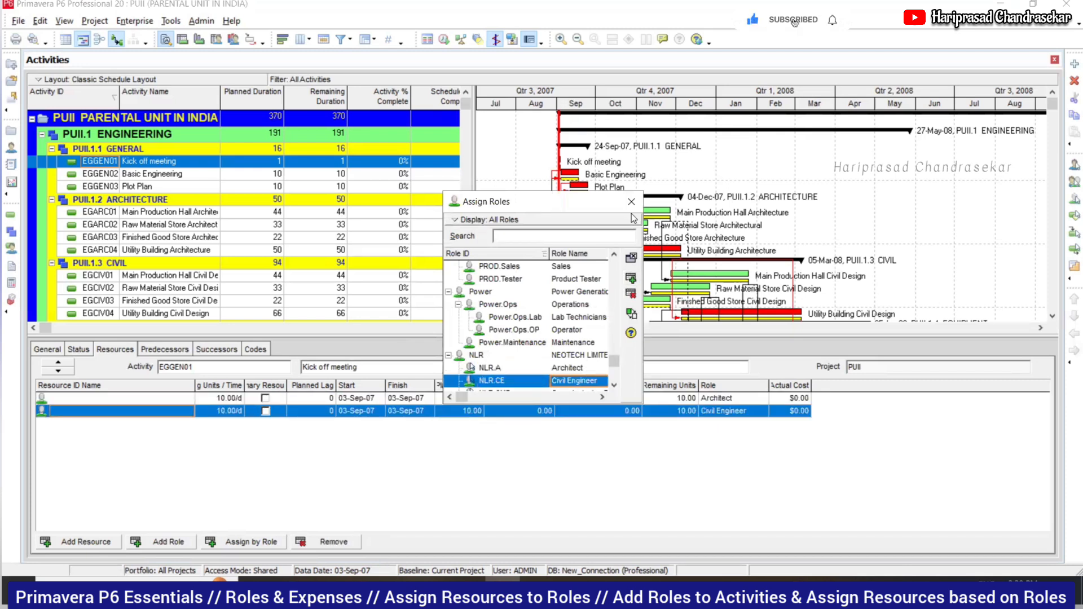
pyautogui.click(631, 202)
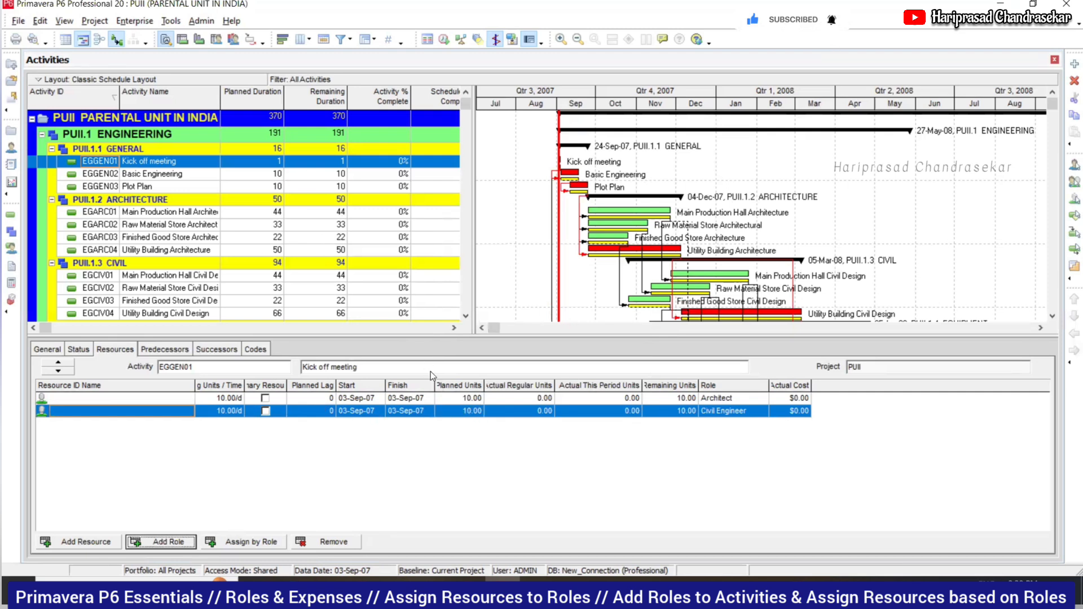
pyautogui.click(191, 402)
pyautogui.click(188, 400)
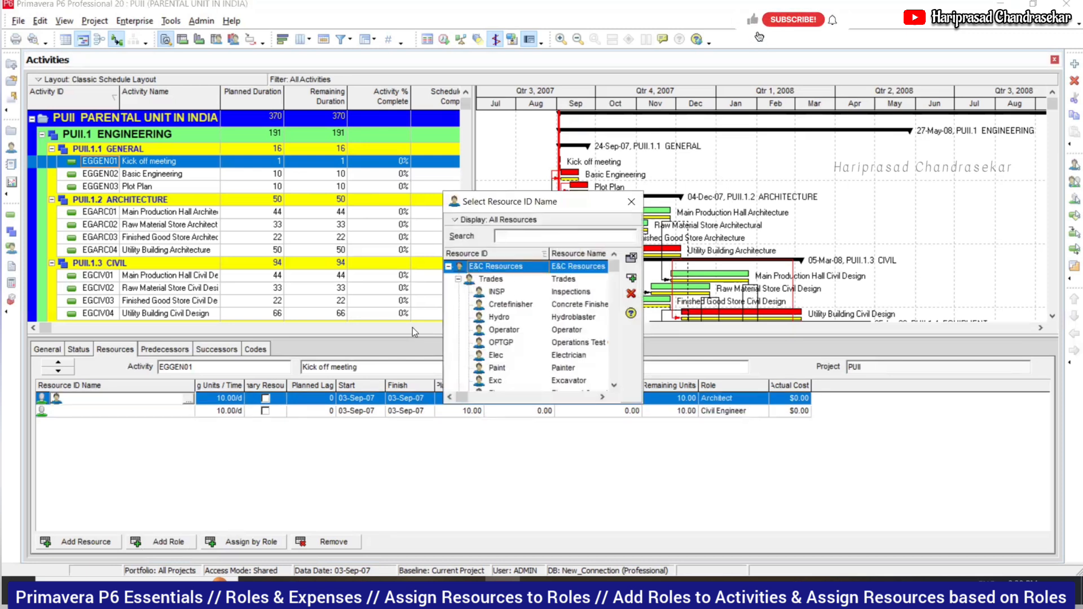
pyautogui.click(632, 202)
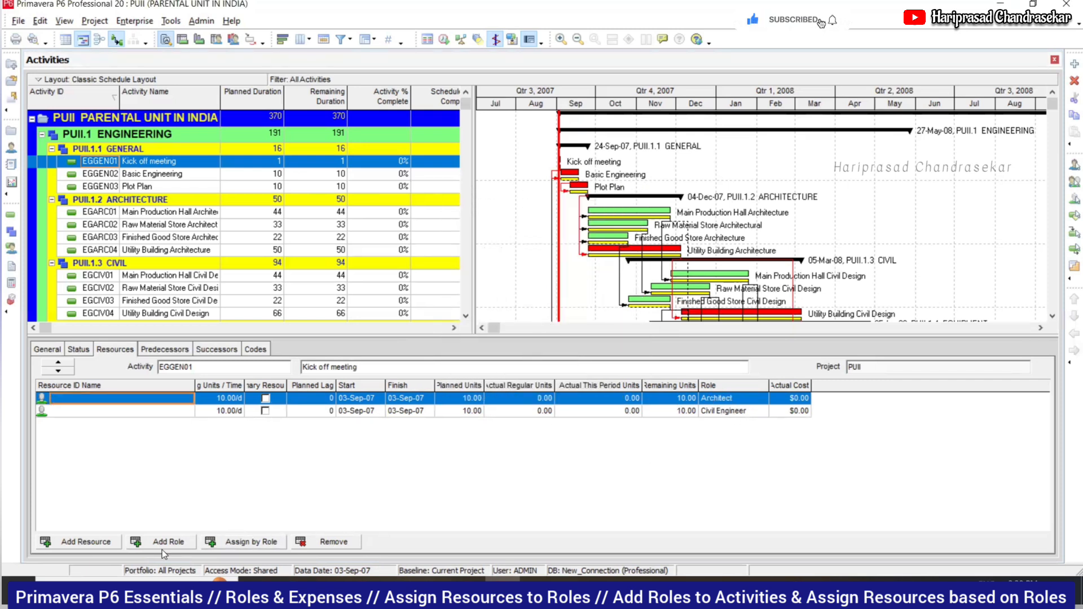
# - Staff the Architect role with a resource from its role pool, accepting its price and units
pyautogui.click(250, 543)
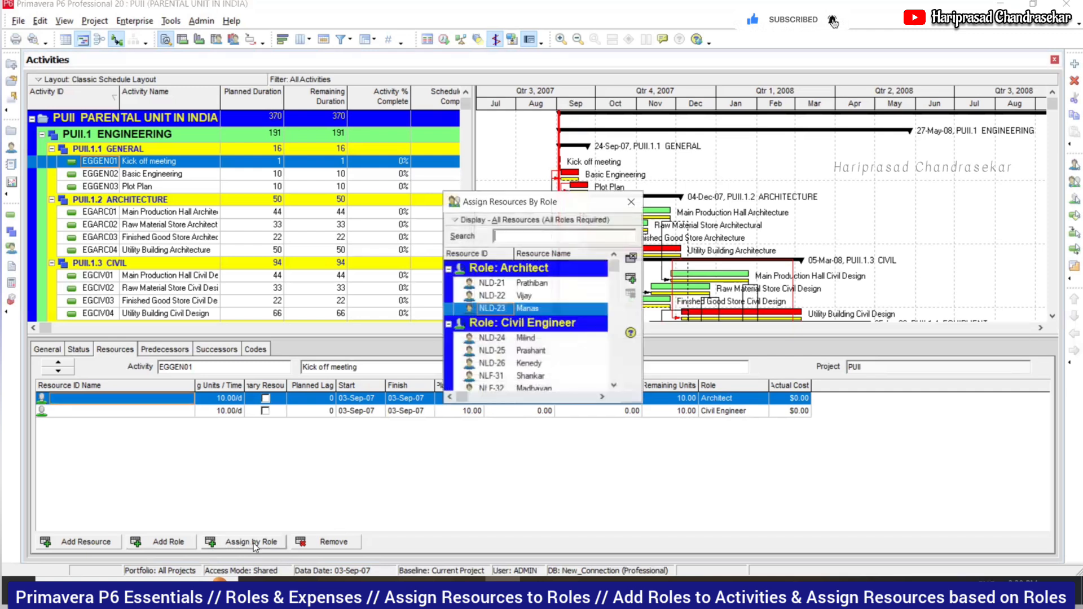
pyautogui.click(545, 285)
pyautogui.click(540, 304)
pyautogui.click(630, 277)
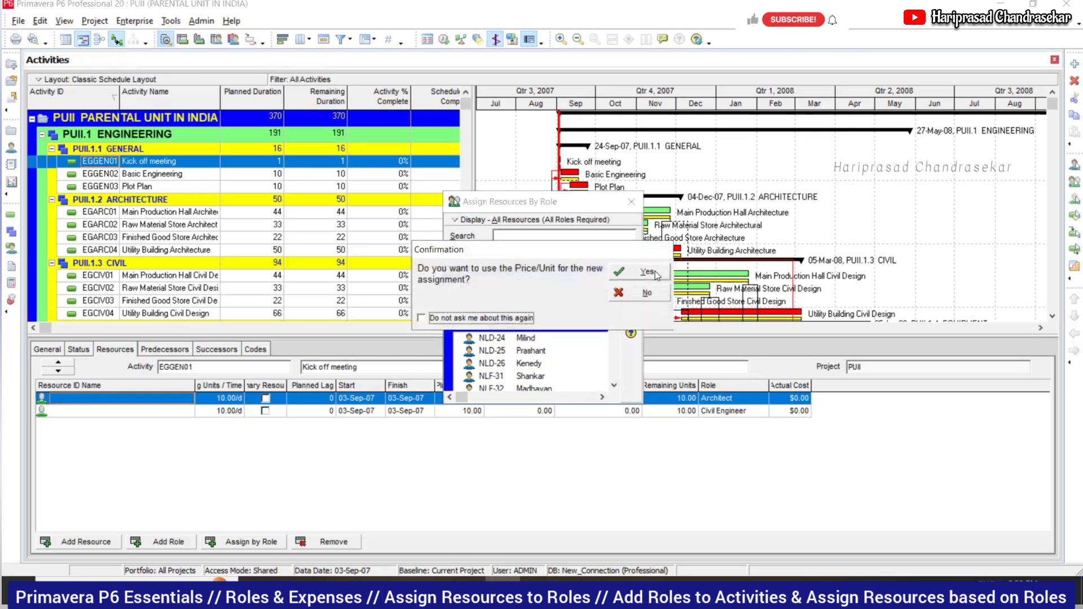
pyautogui.click(656, 273)
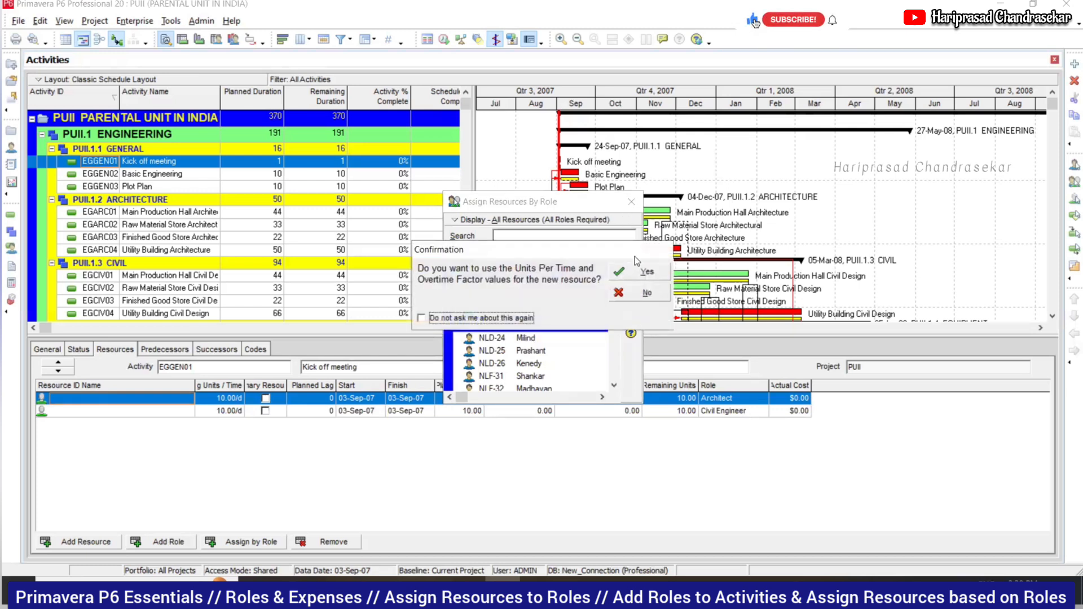
pyautogui.click(639, 271)
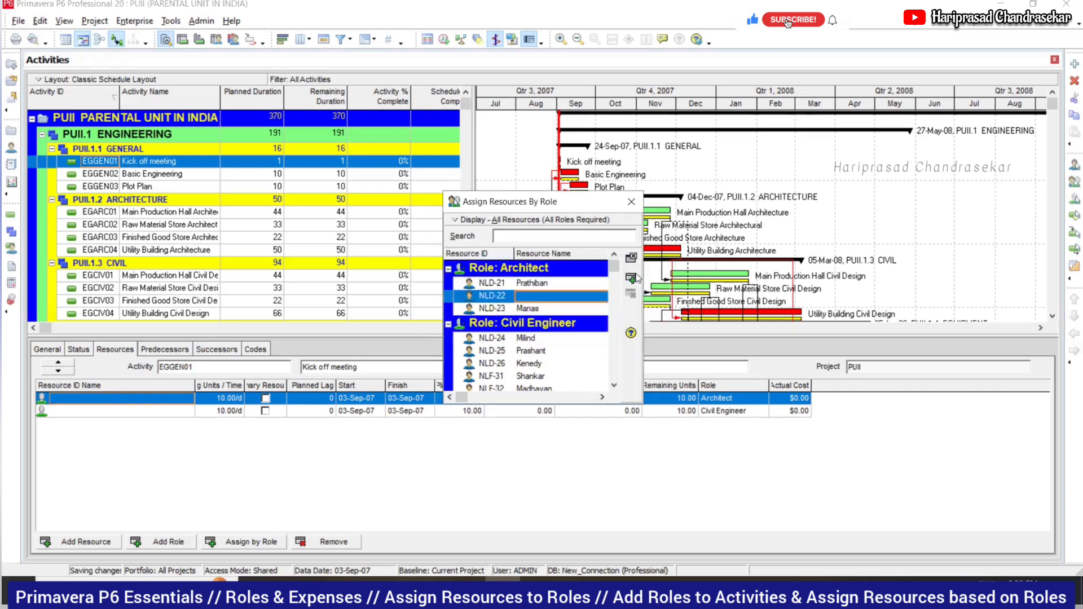
pyautogui.click(628, 204)
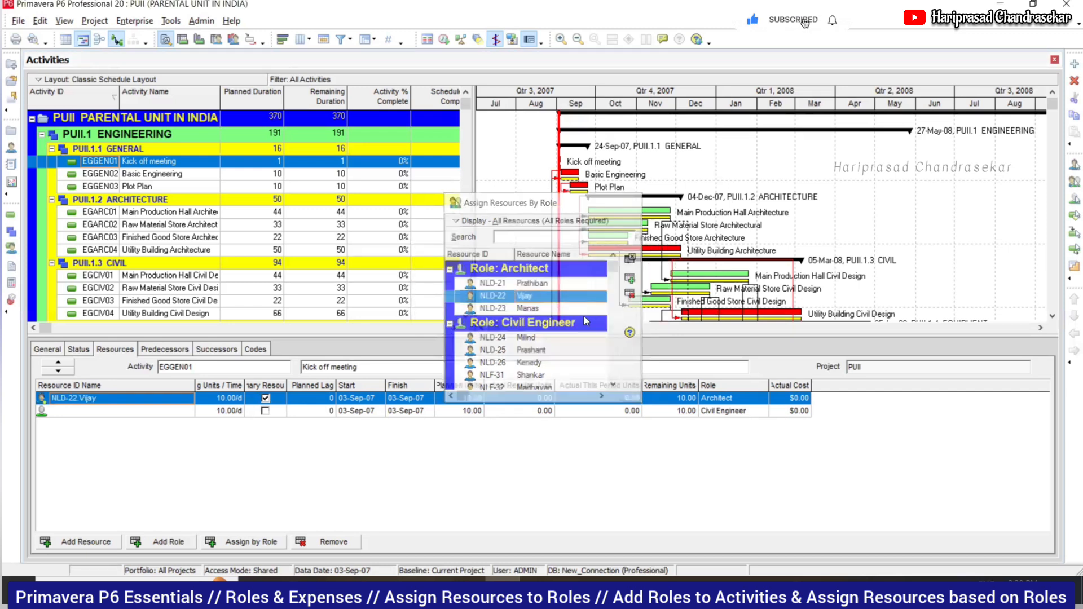
# - Staff the Civil Engineer role with a qualified civil engineer, accepting its price and units
pyautogui.click(168, 412)
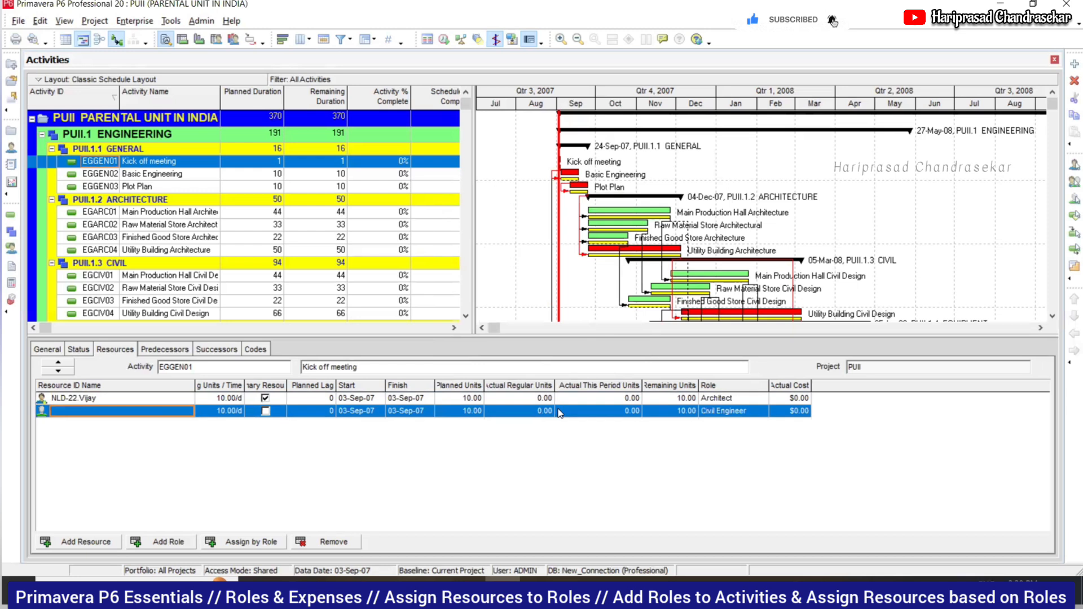
pyautogui.click(248, 541)
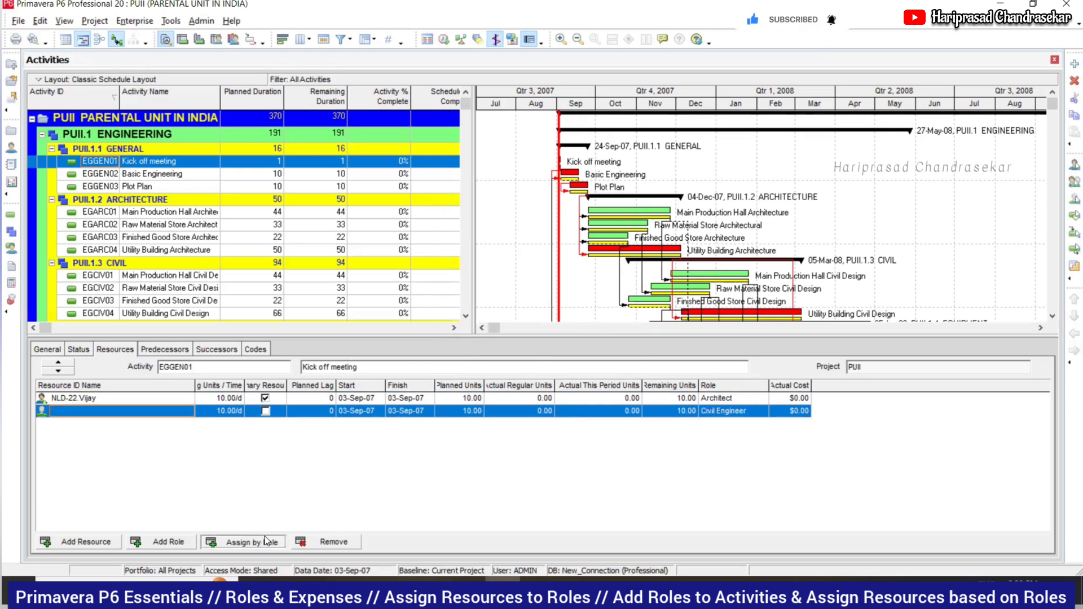
pyautogui.click(536, 321)
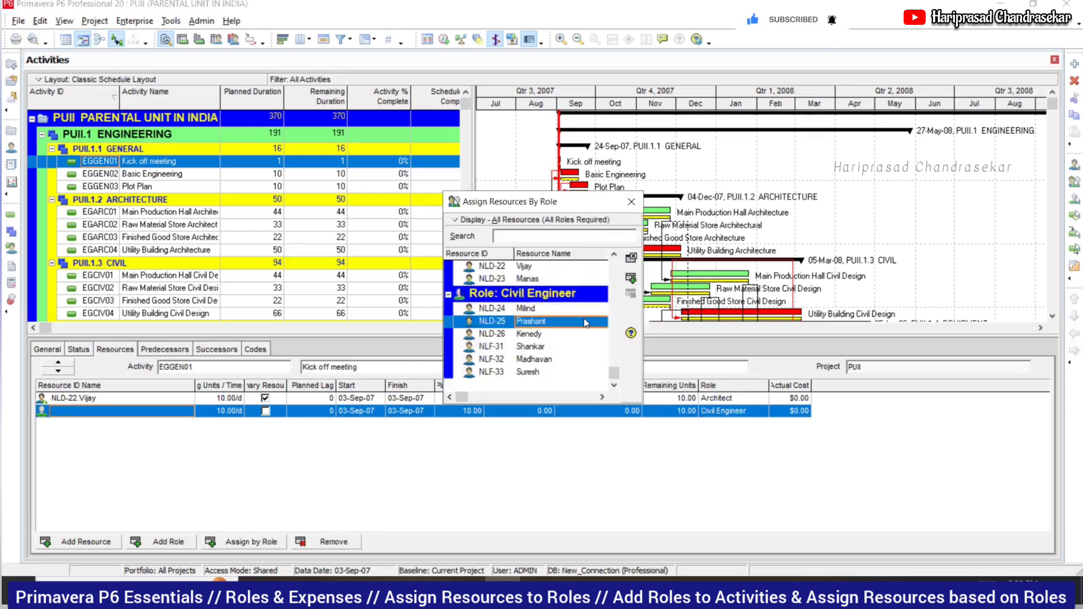
pyautogui.click(630, 277)
pyautogui.click(646, 272)
pyautogui.click(645, 281)
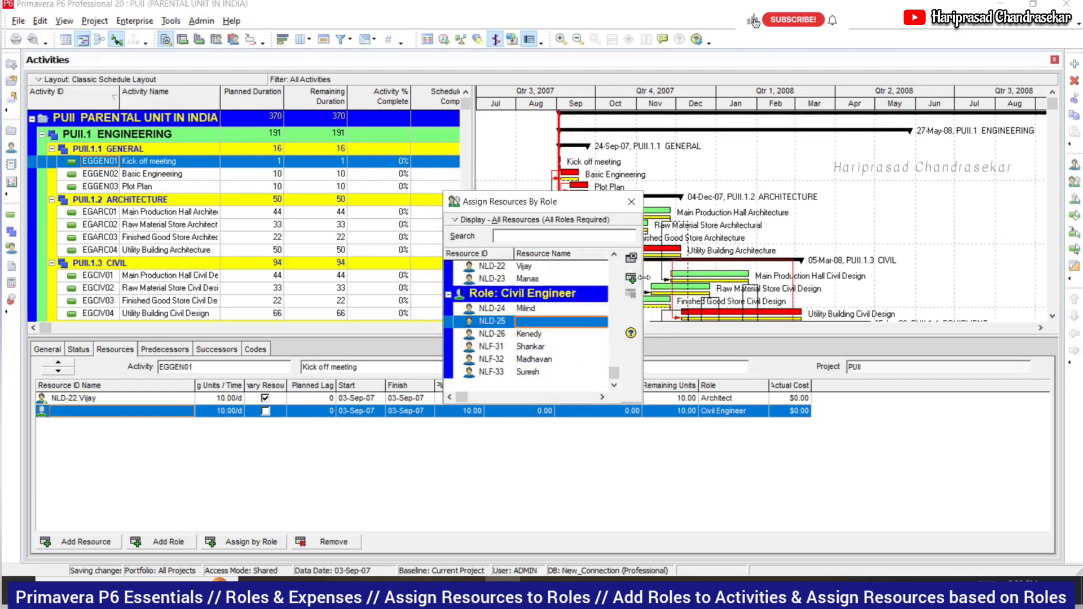
pyautogui.click(631, 202)
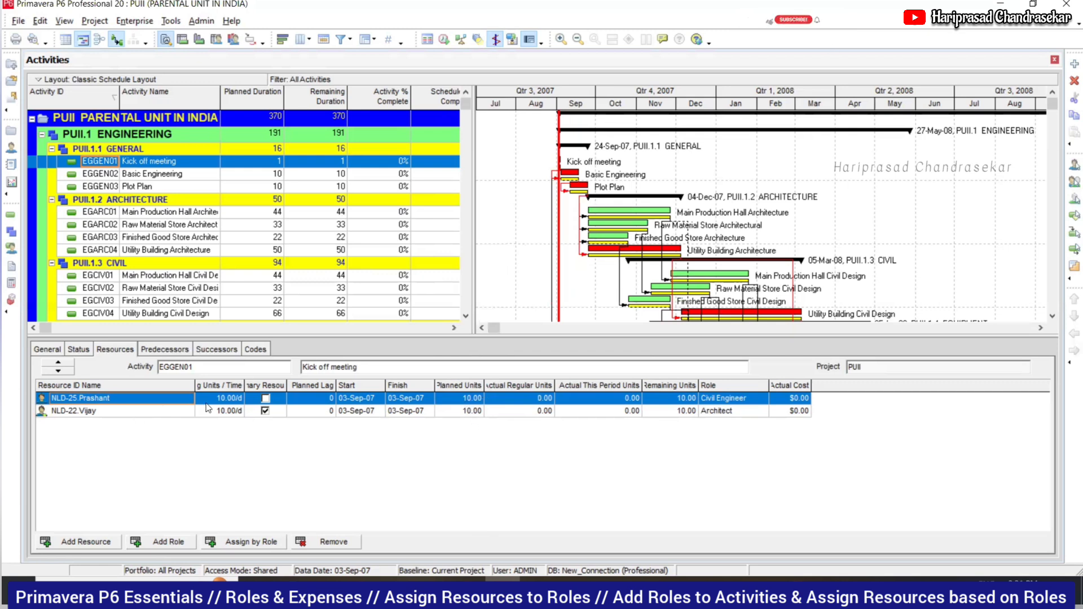
# - Set planned units to 5 for the Civil Engineer and 12 for the Architect
pyautogui.click(463, 400)
pyautogui.write('5')
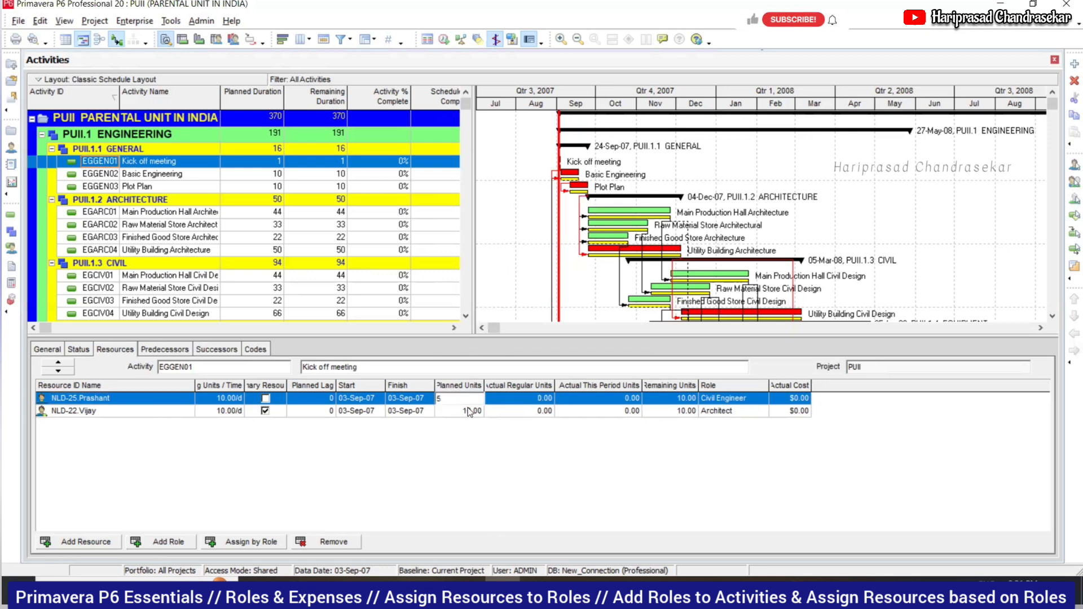
pyautogui.press('Return')
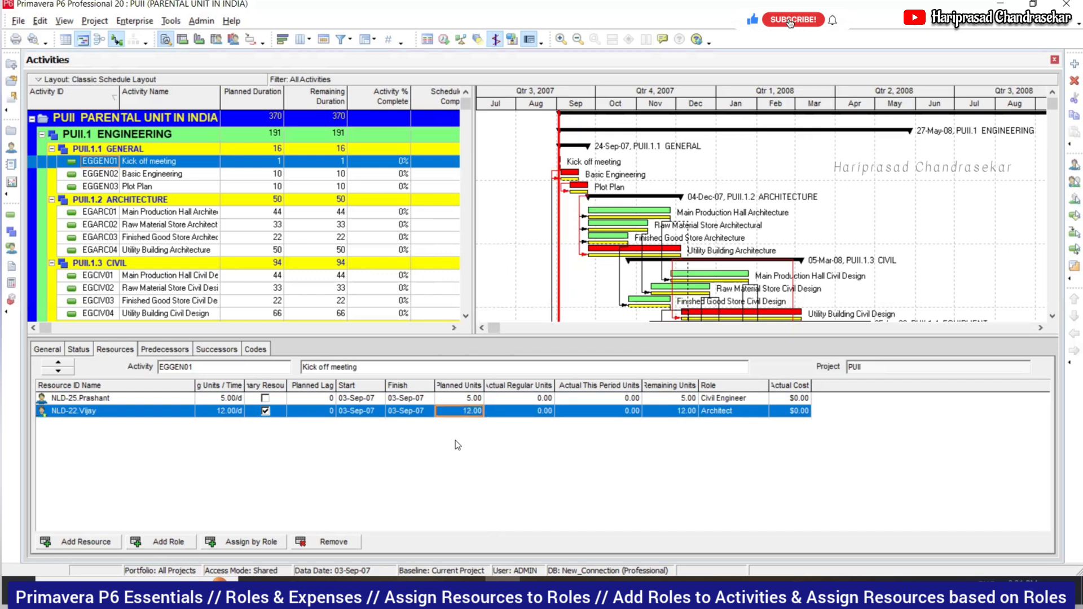
pyautogui.press('Return')
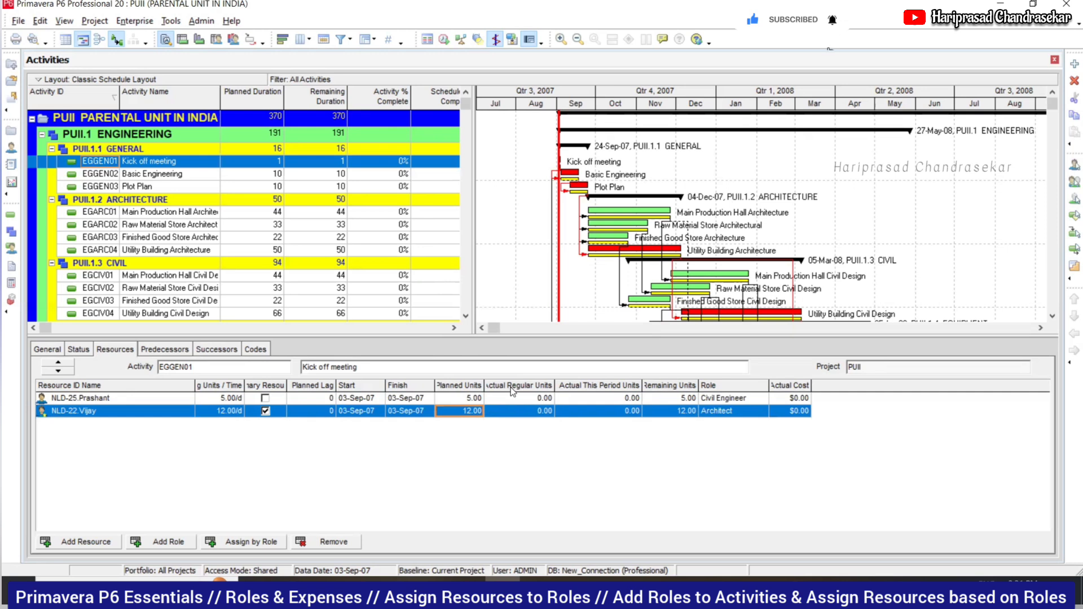
pyautogui.click(455, 330)
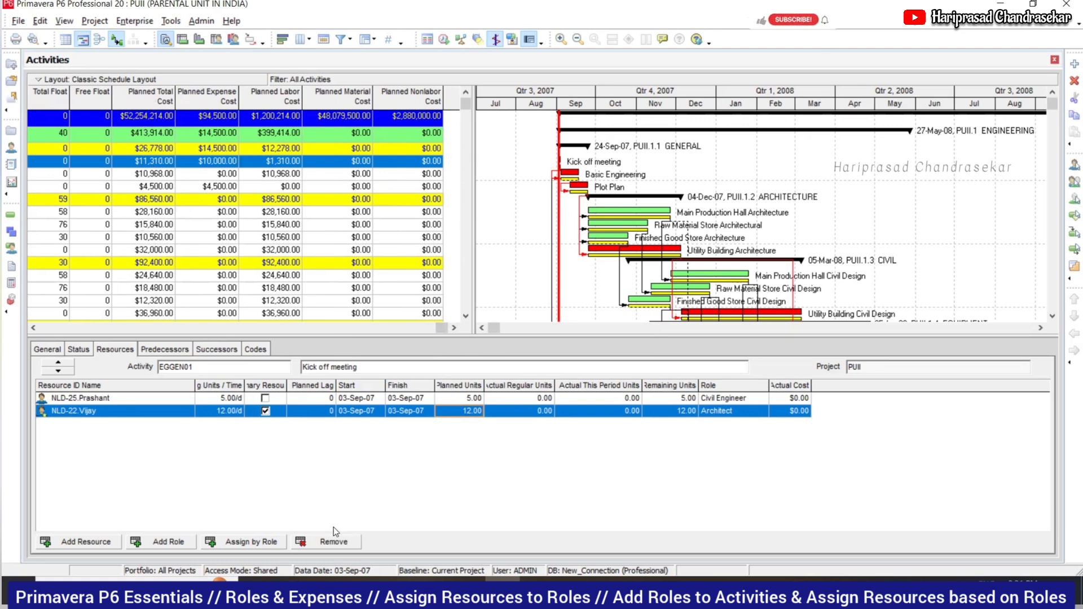
# - Delete the Architect and Civil Engineer assignments and reset Kick off meeting's labor units
pyautogui.click(338, 544)
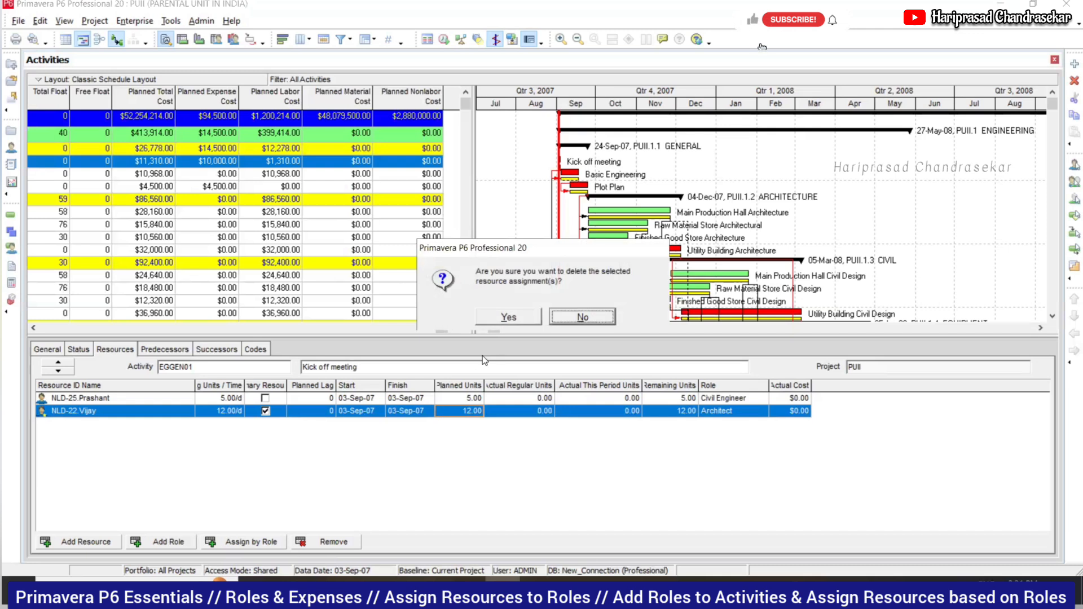
pyautogui.click(582, 317)
pyautogui.click(333, 542)
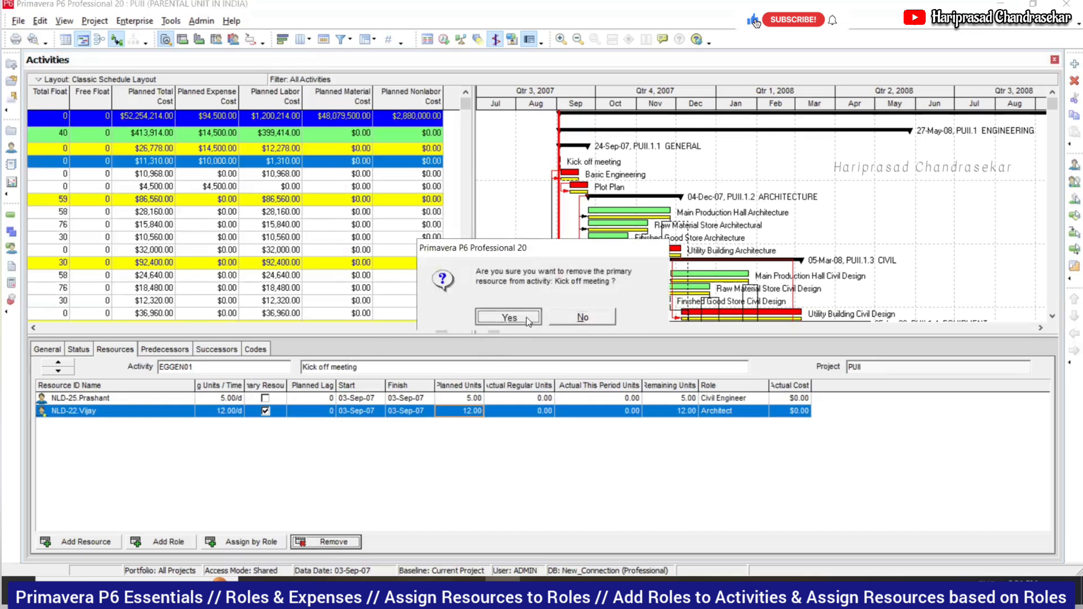
pyautogui.click(508, 317)
pyautogui.click(340, 546)
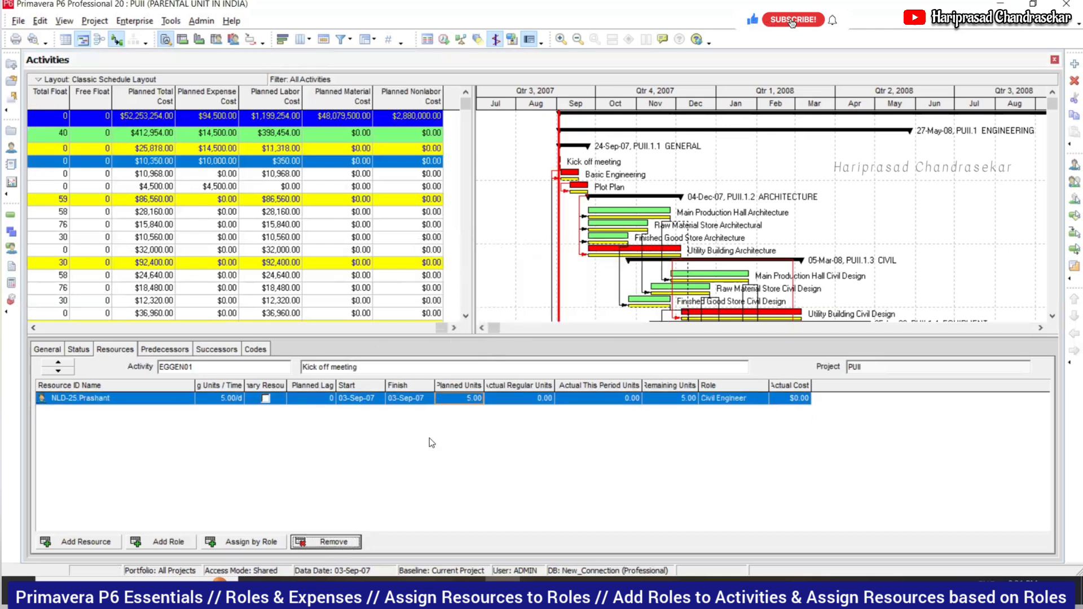
pyautogui.click(522, 319)
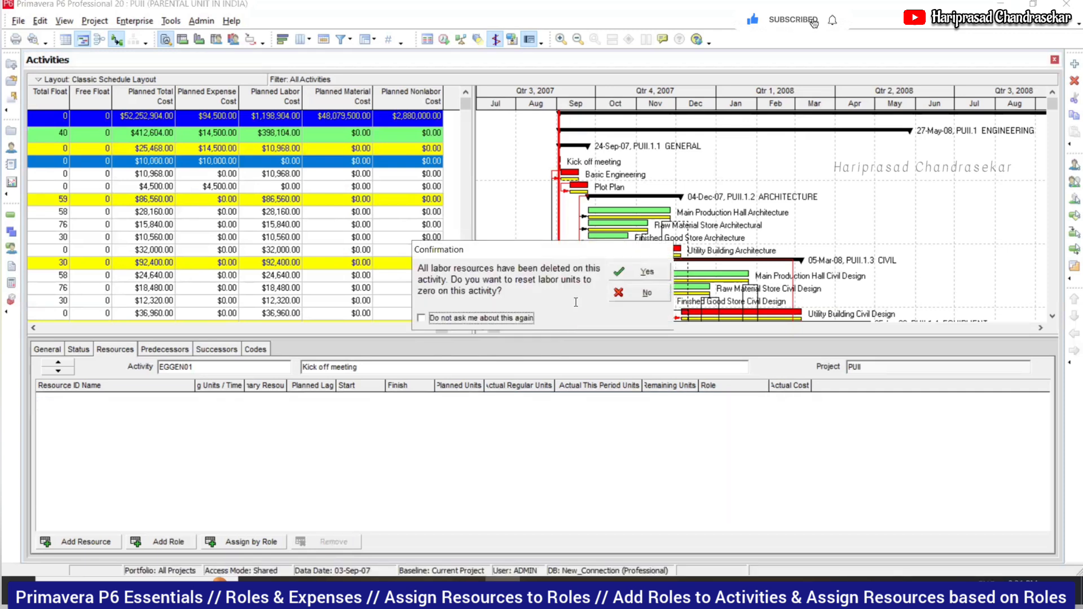
pyautogui.click(638, 277)
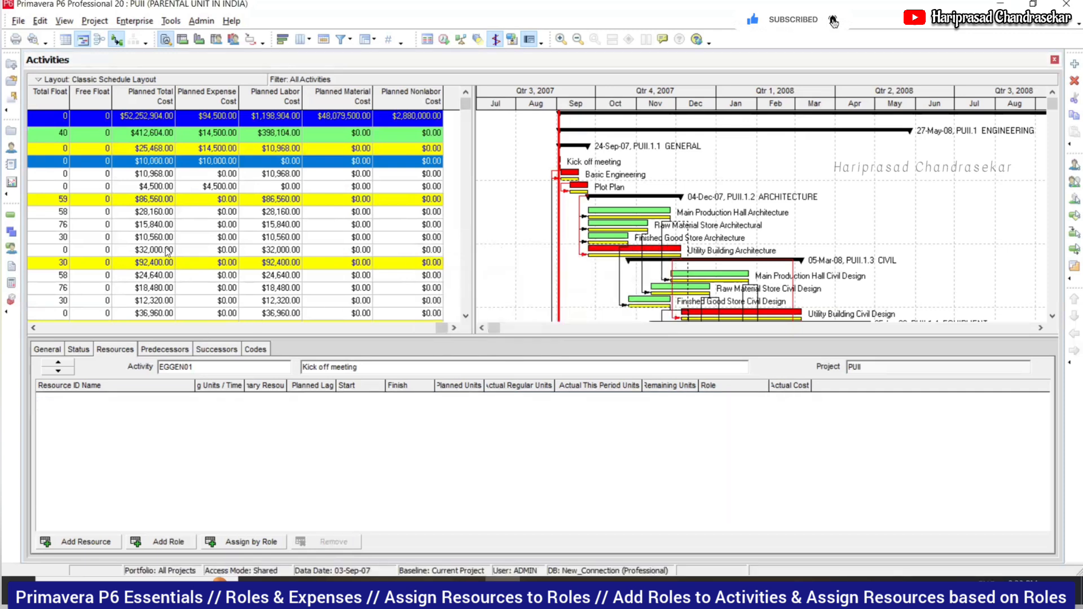
# - Review Basic Engineering's Mechanical Engineer units and the project's $52,252,904.00 planned cost breakdown
pyautogui.click(100, 176)
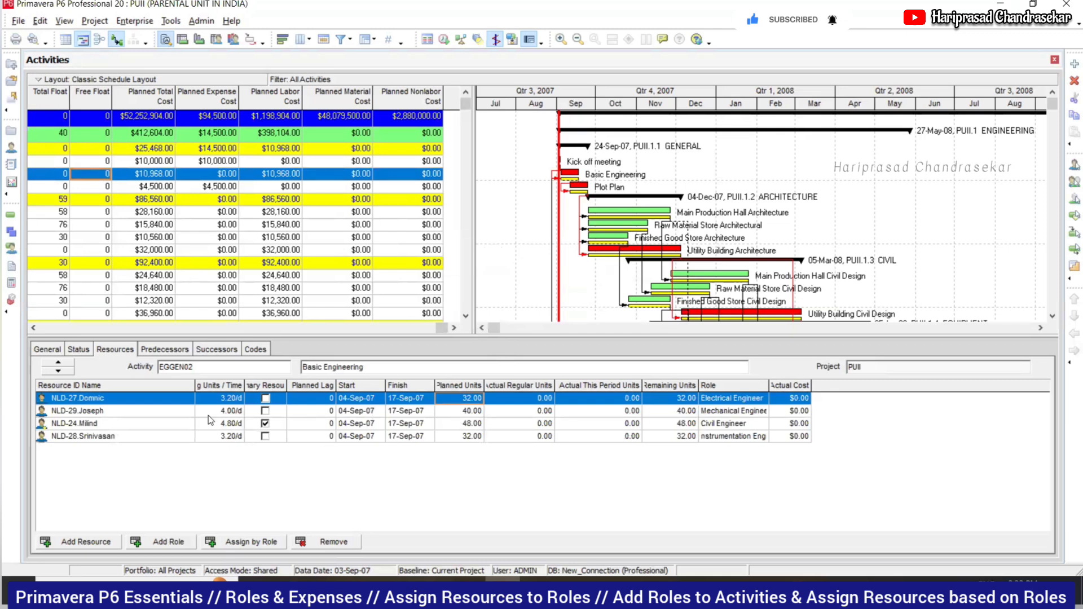
pyautogui.click(458, 411)
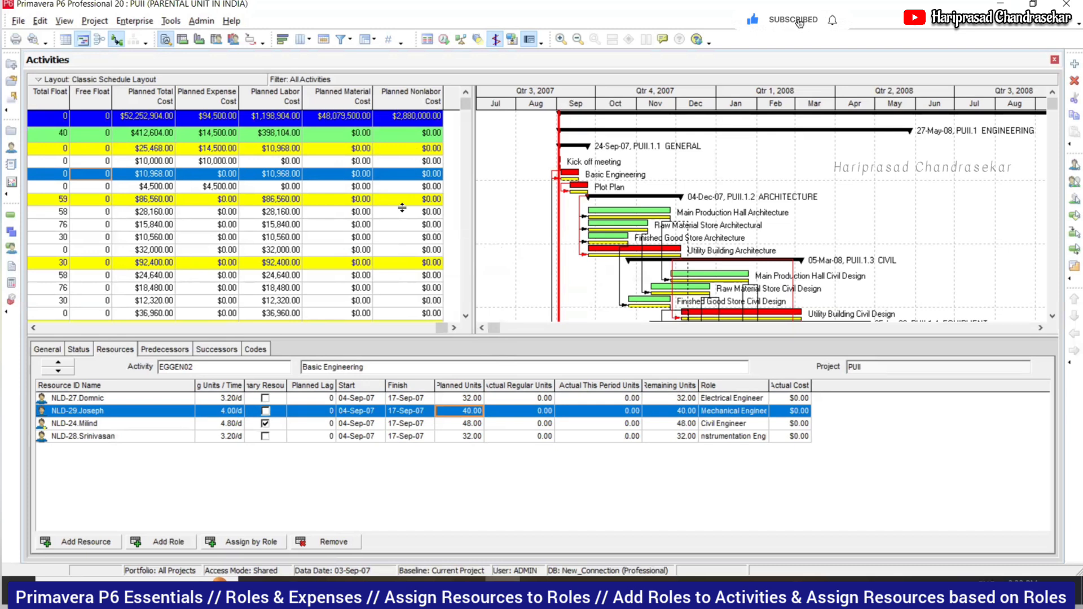
pyautogui.click(163, 115)
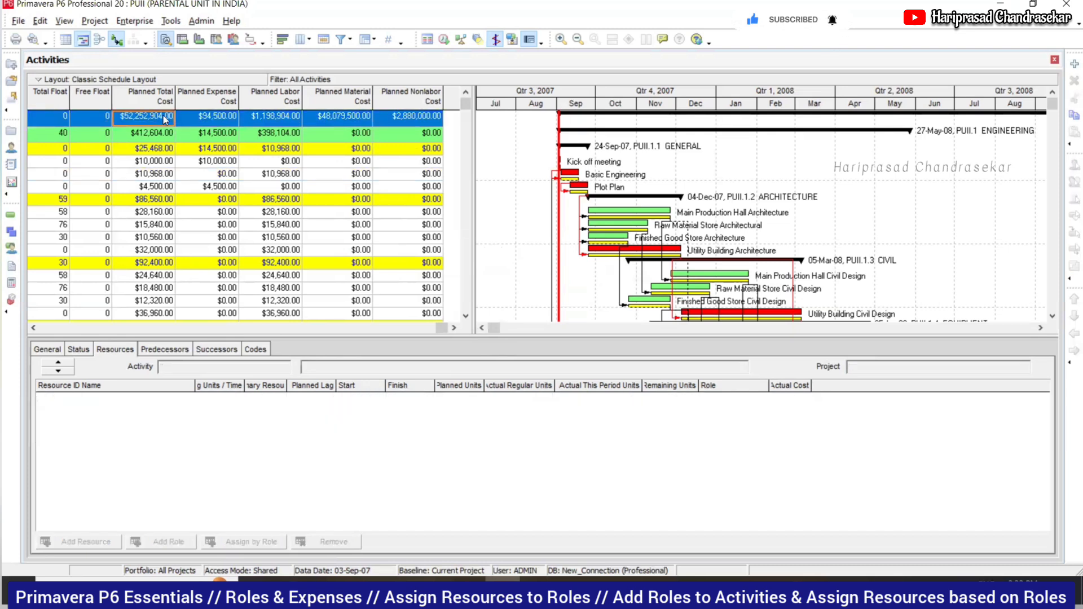
pyautogui.click(223, 121)
pyautogui.click(278, 119)
pyautogui.press('Right')
pyautogui.press('Right')
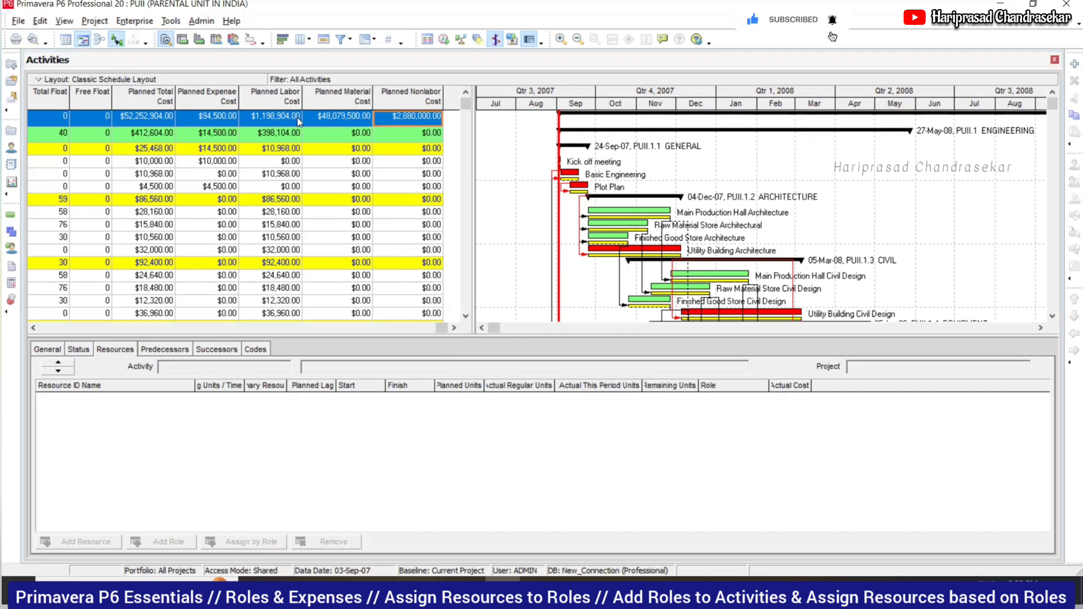
pyautogui.click(156, 119)
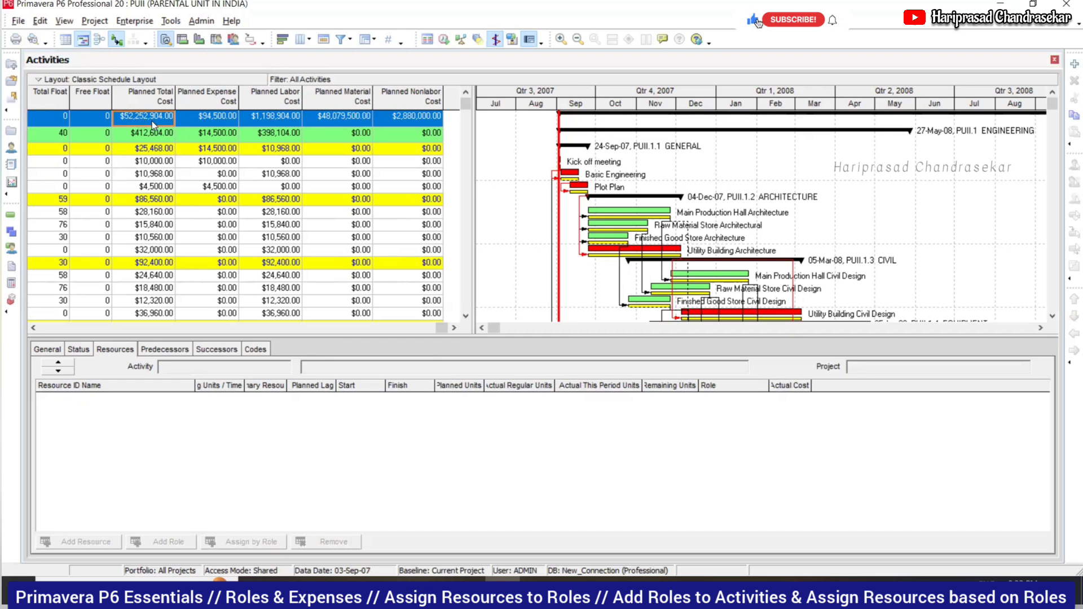
# - Check the $50,000,000.00 budget in the WBS view, then reselect the project row in Activities
pyautogui.click(94, 21)
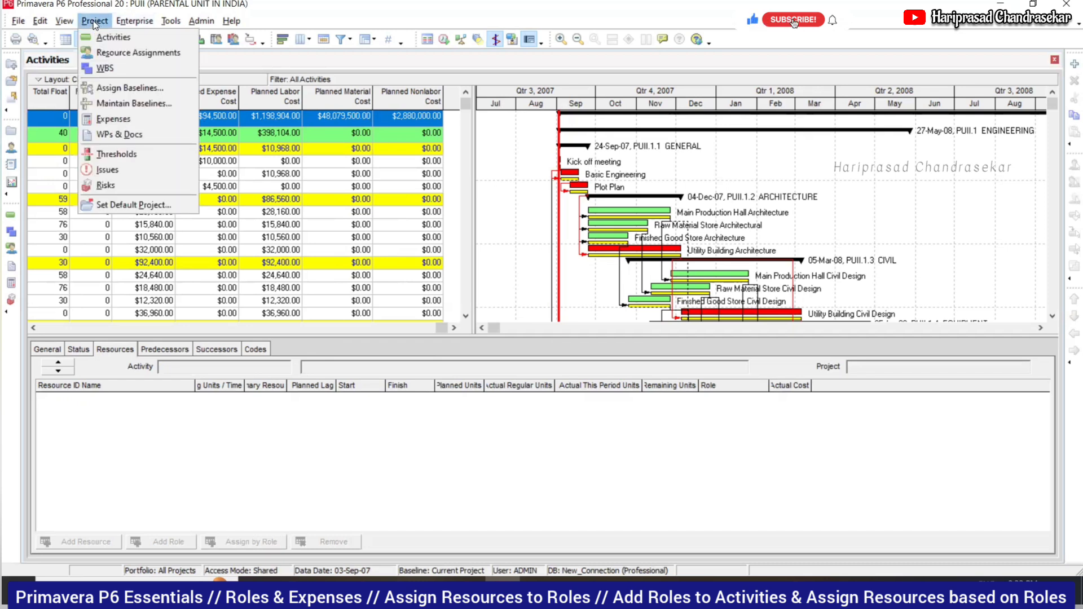
pyautogui.click(118, 75)
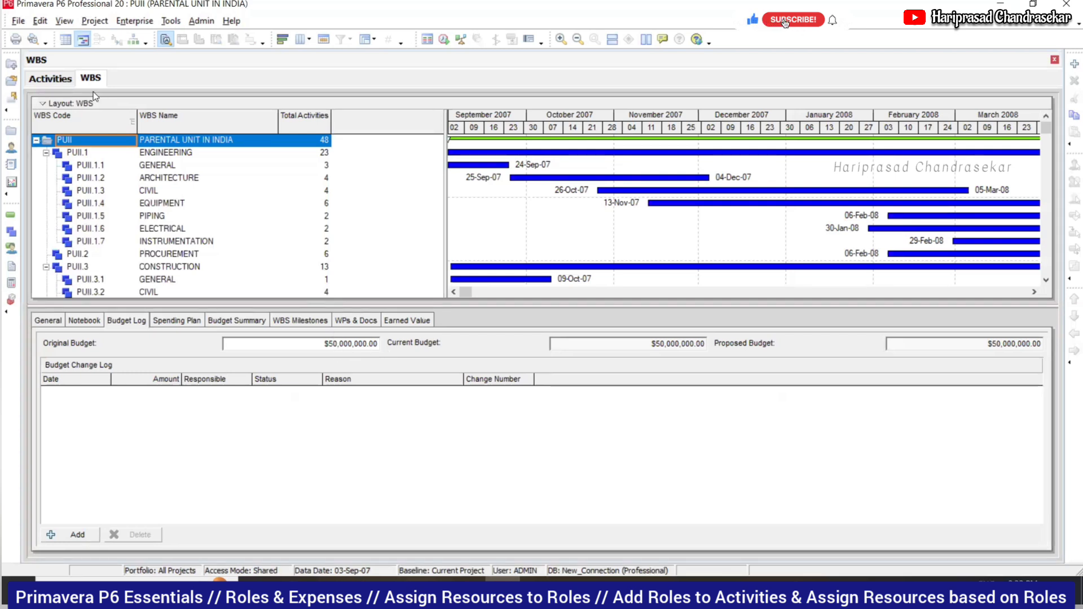
pyautogui.click(56, 81)
pyautogui.click(154, 136)
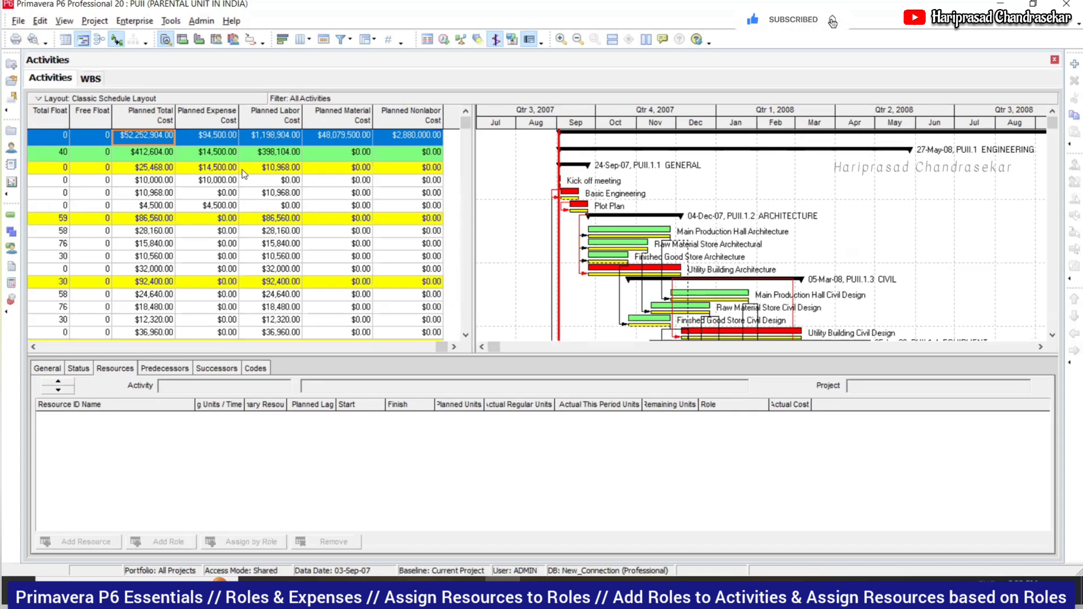
# - Move Expenses into the displayed Activity Details tabs and show the activity's expense details
pyautogui.rightClick(317, 365)
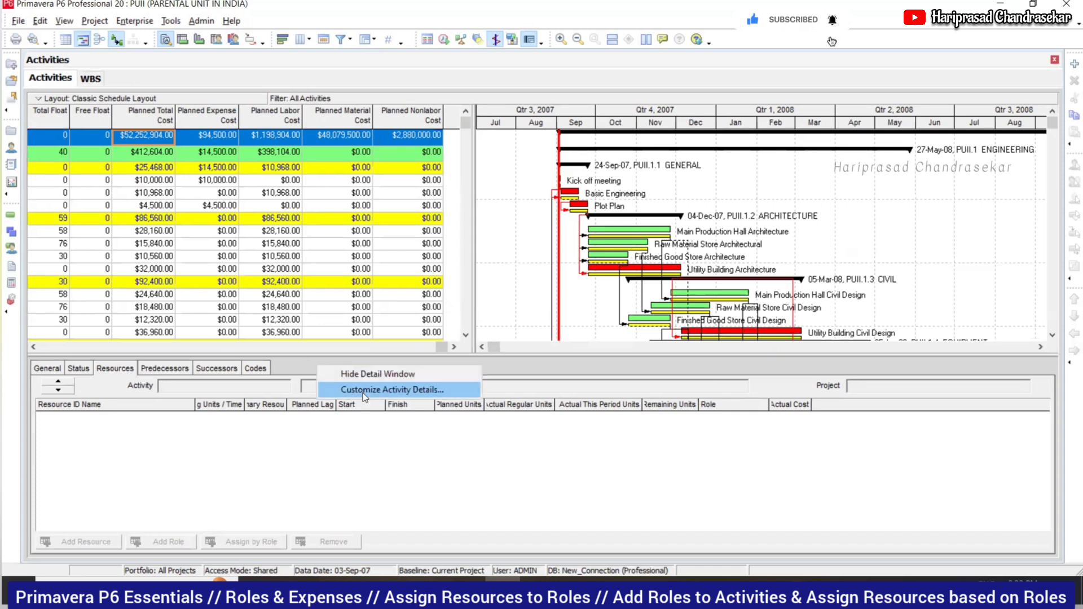
pyautogui.click(386, 391)
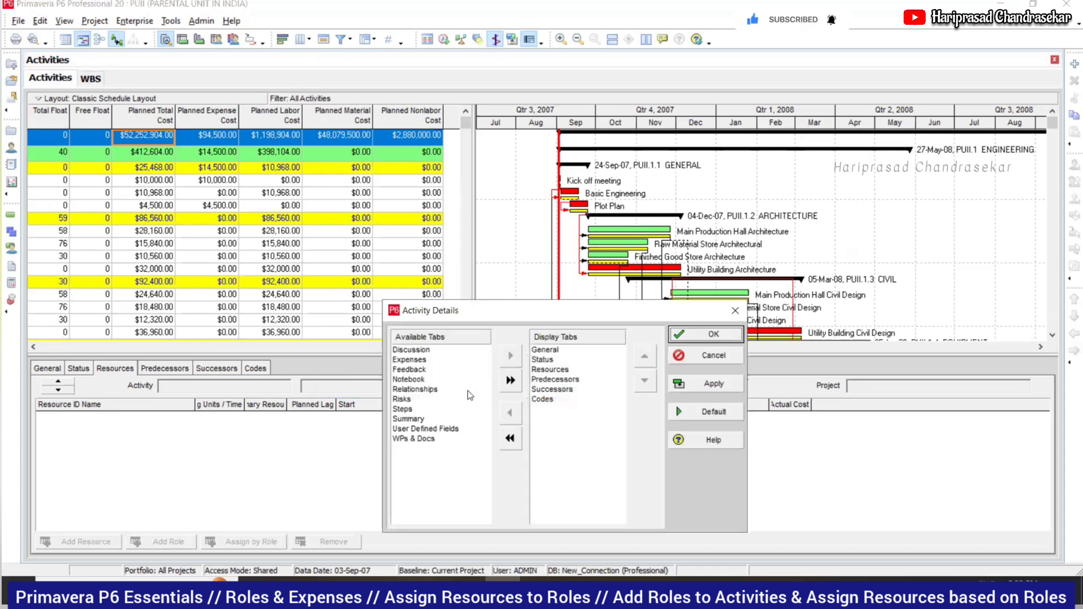
pyautogui.click(412, 360)
pyautogui.click(709, 337)
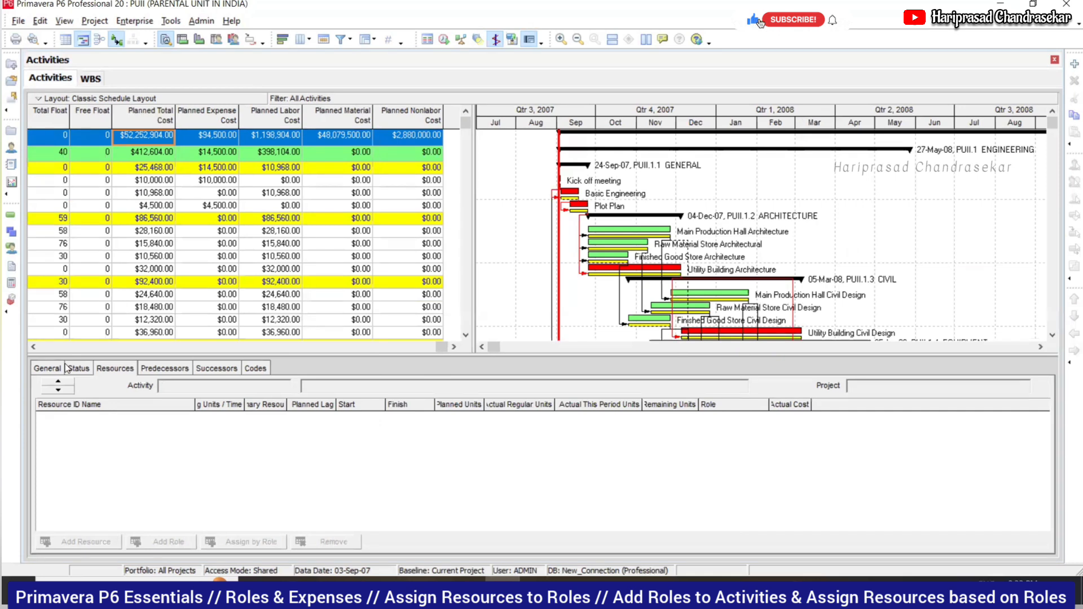
pyautogui.rightClick(330, 366)
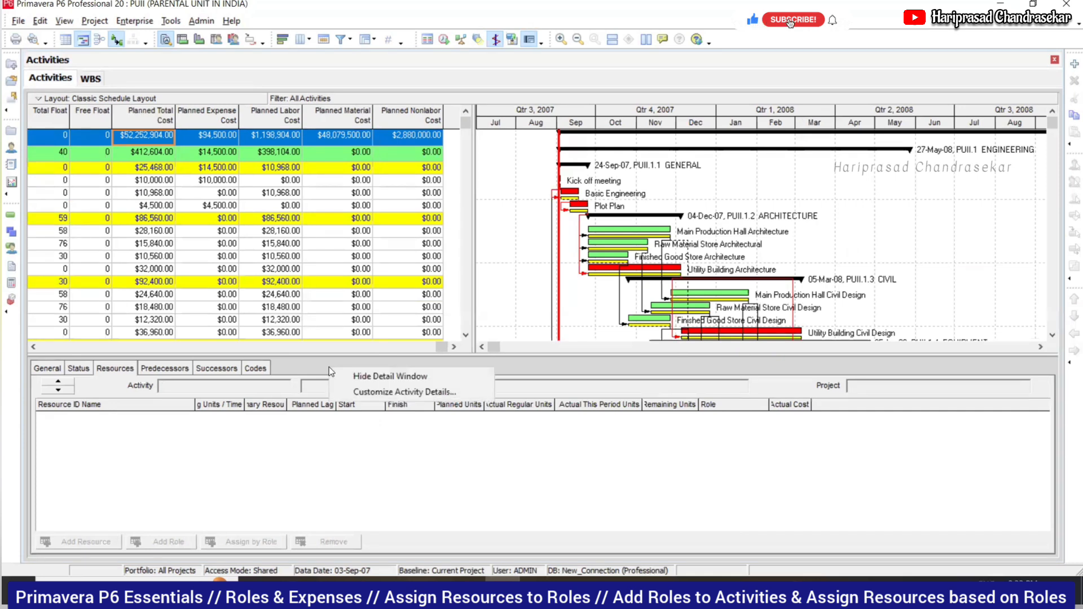
pyautogui.click(380, 390)
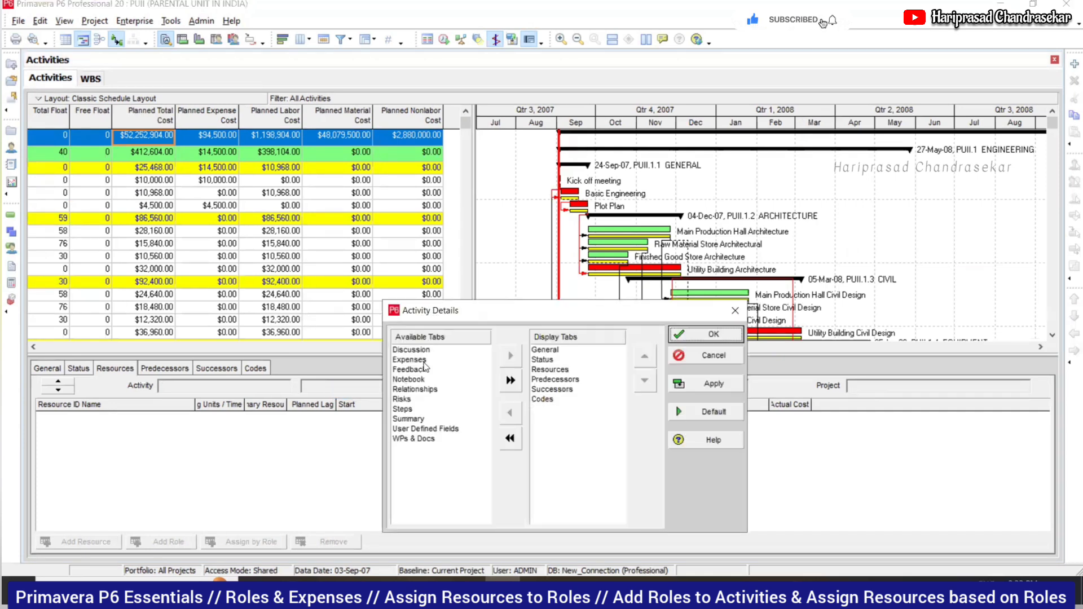
pyautogui.click(421, 360)
pyautogui.click(510, 355)
pyautogui.click(704, 336)
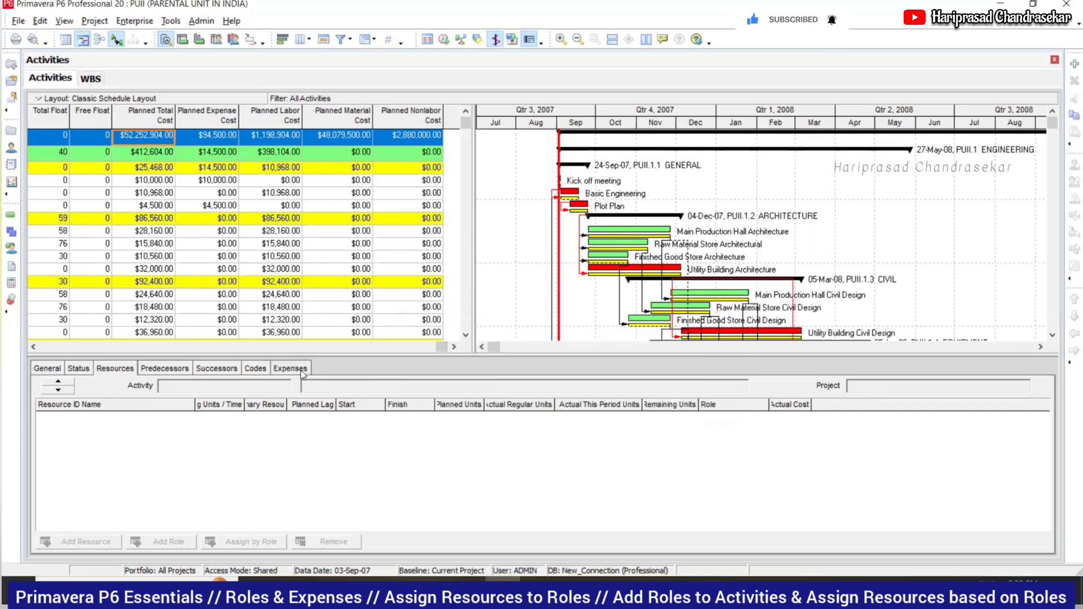
pyautogui.click(303, 373)
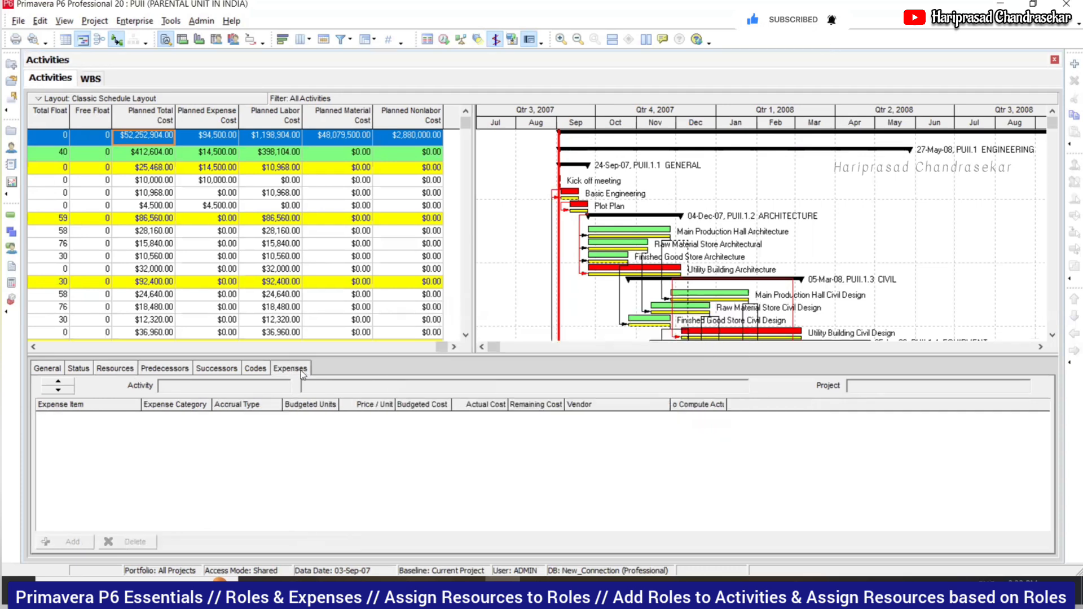
# - Show the Kick off meeting activity's $10,000 Consulting expense in the Expenses tab
pyautogui.click(280, 195)
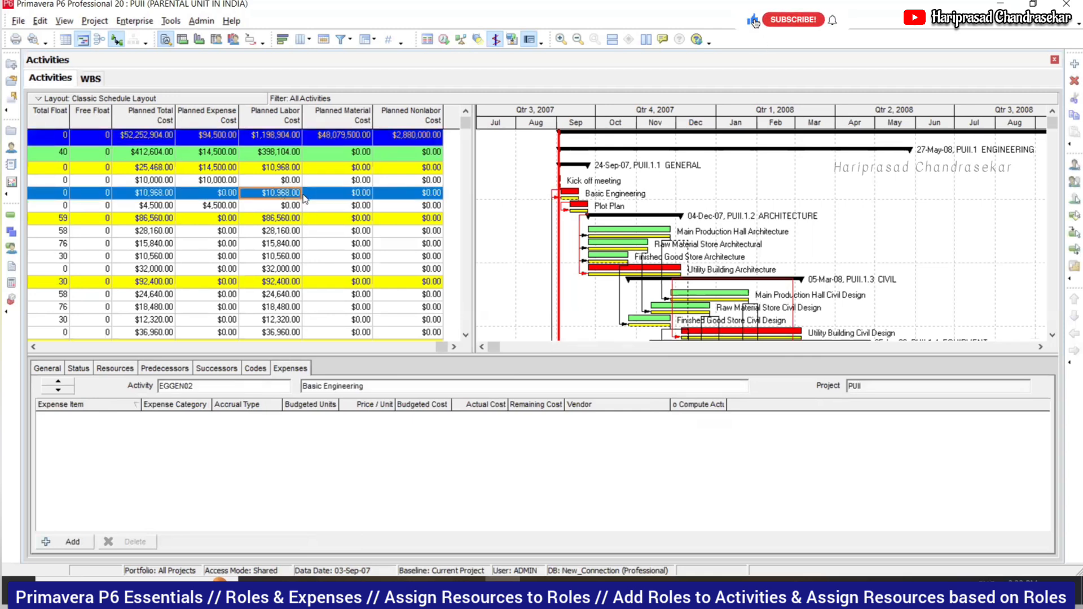
pyautogui.click(217, 180)
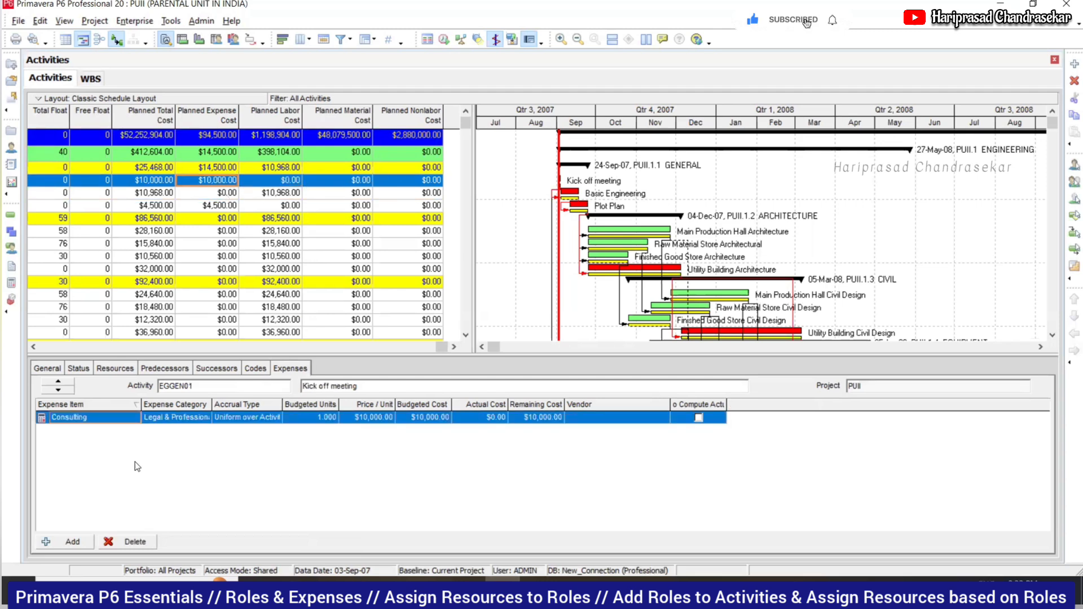
pyautogui.click(89, 420)
pyautogui.click(120, 422)
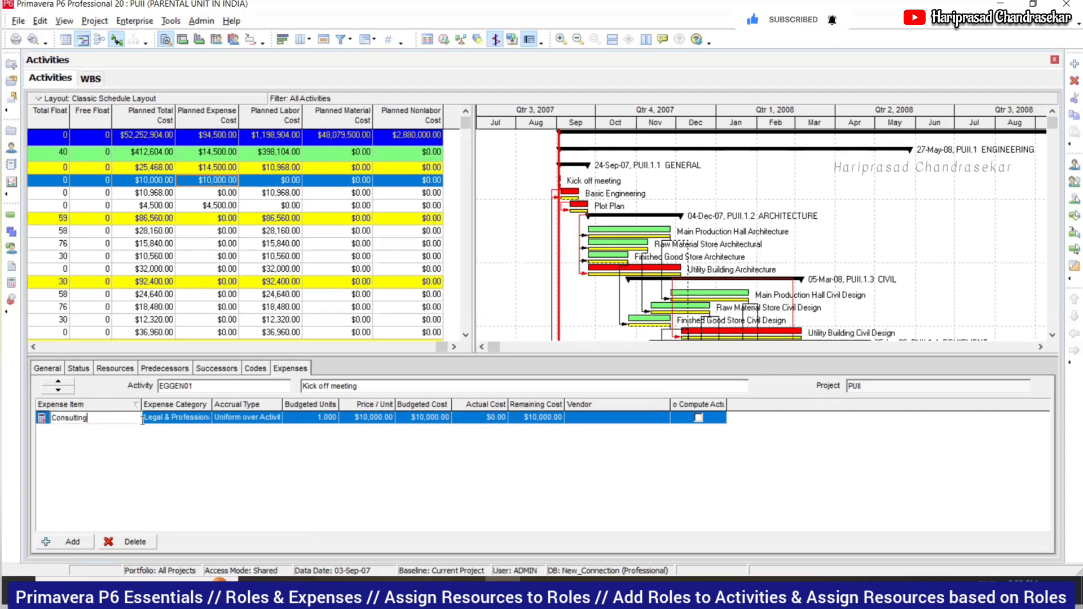
# - Check the expense's Legal & Professional category and Uniform over Activity accrual, leaving both unchanged
pyautogui.click(180, 418)
pyautogui.click(207, 418)
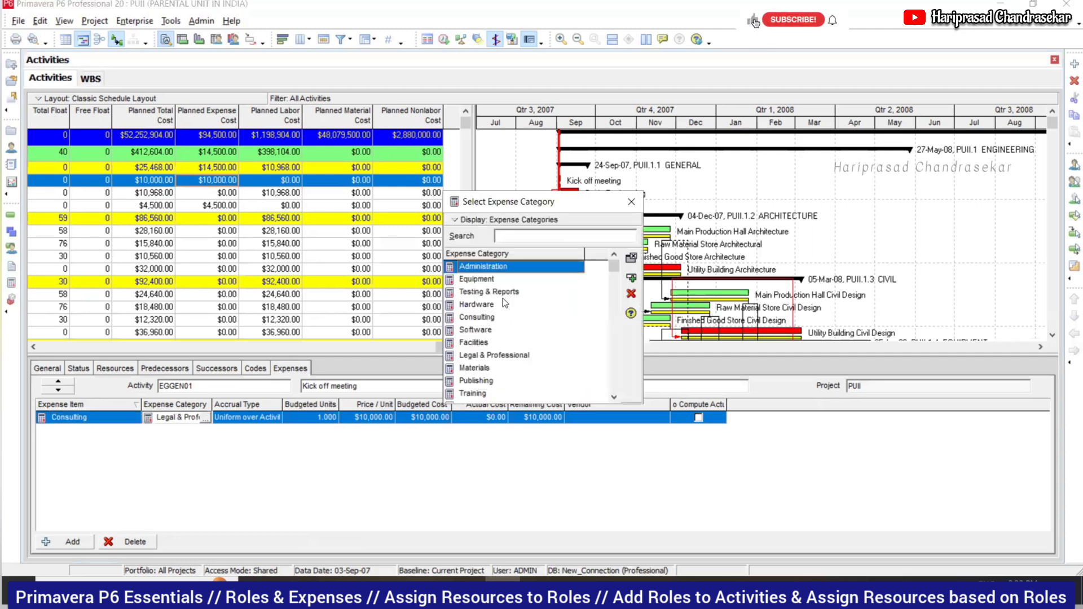
pyautogui.click(631, 201)
pyautogui.click(276, 418)
pyautogui.click(276, 419)
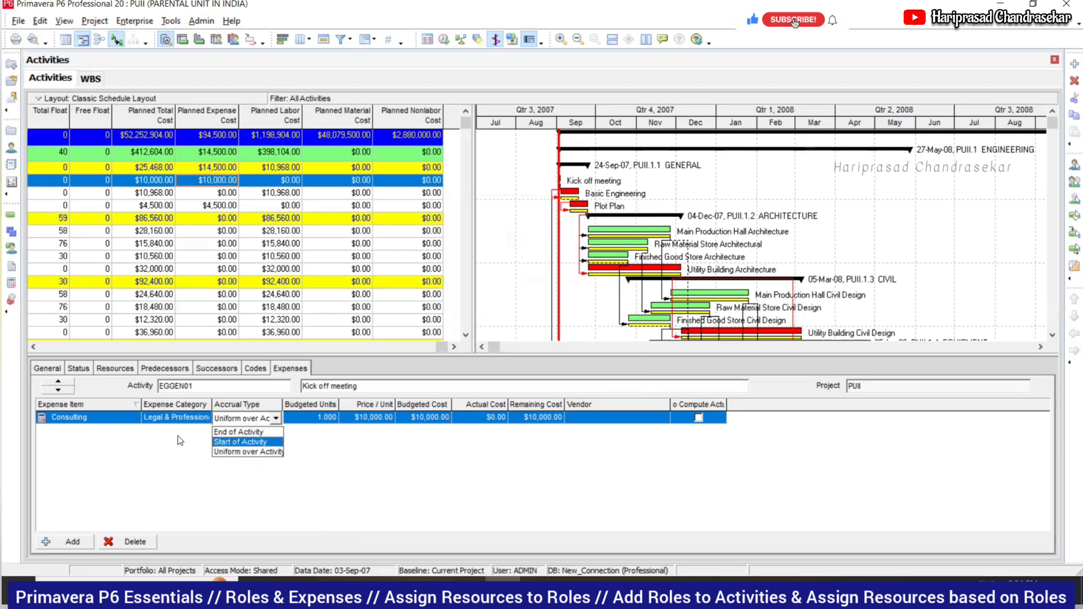
pyautogui.click(144, 459)
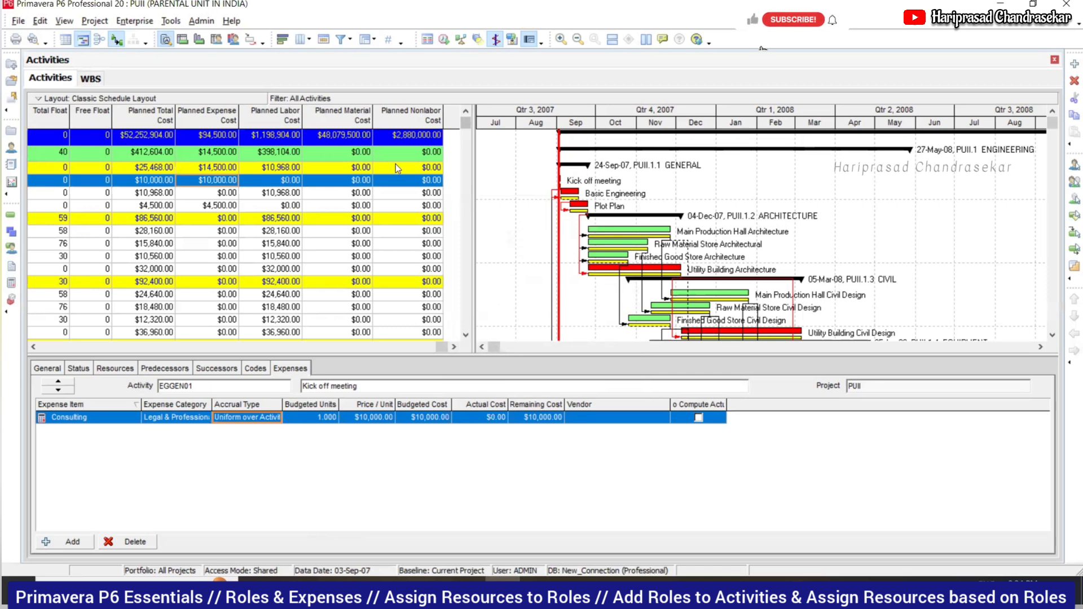
pyautogui.click(120, 369)
pyautogui.click(287, 370)
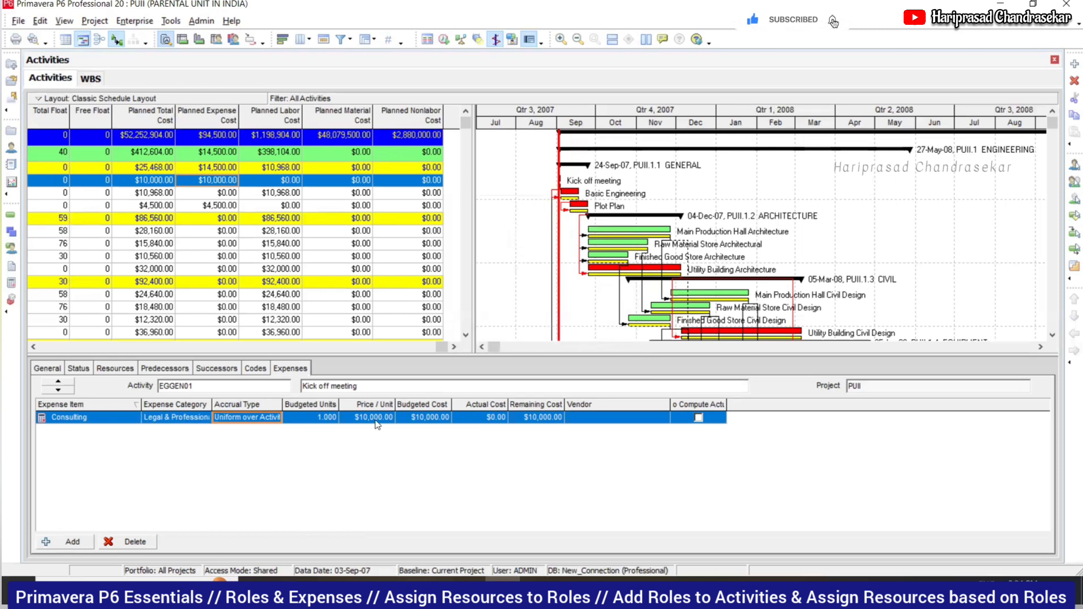
pyautogui.click(262, 415)
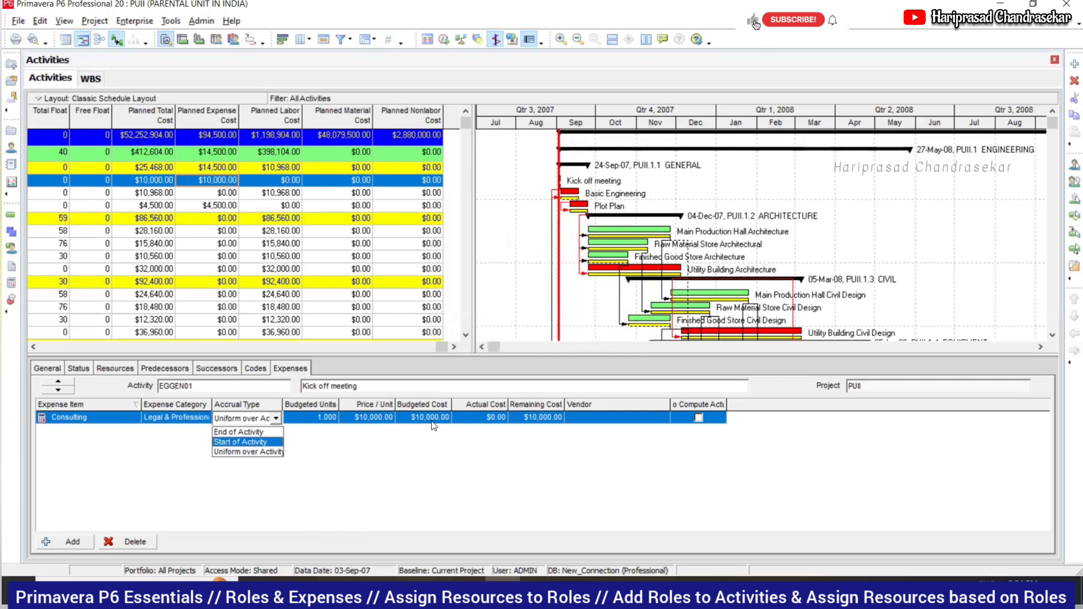
pyautogui.click(428, 449)
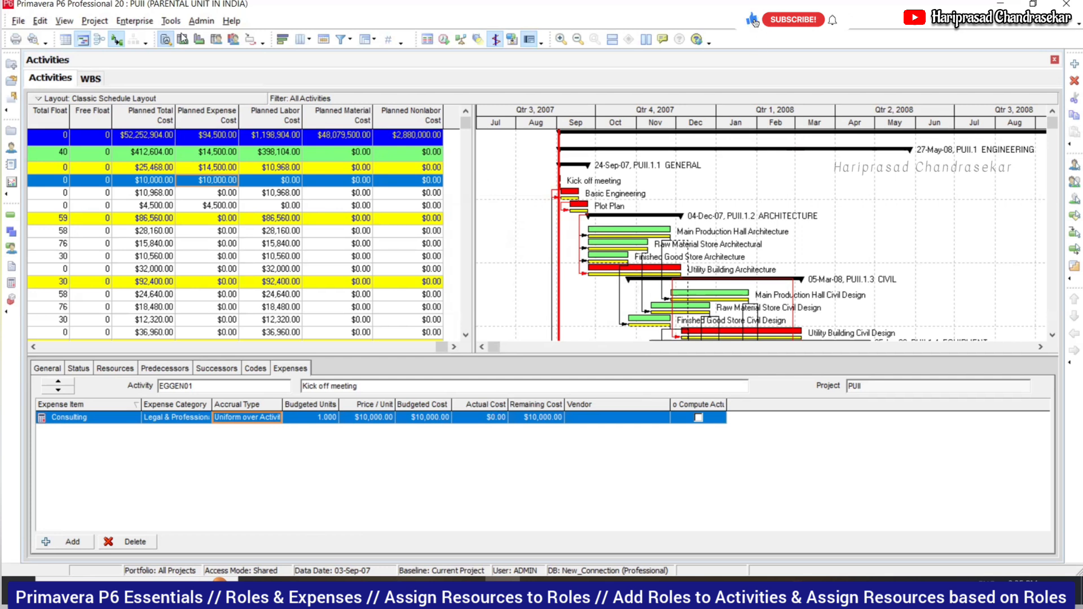
# - Reset the Gantt bars to their default styles and turn on relationship lines between activity bars
pyautogui.click(138, 137)
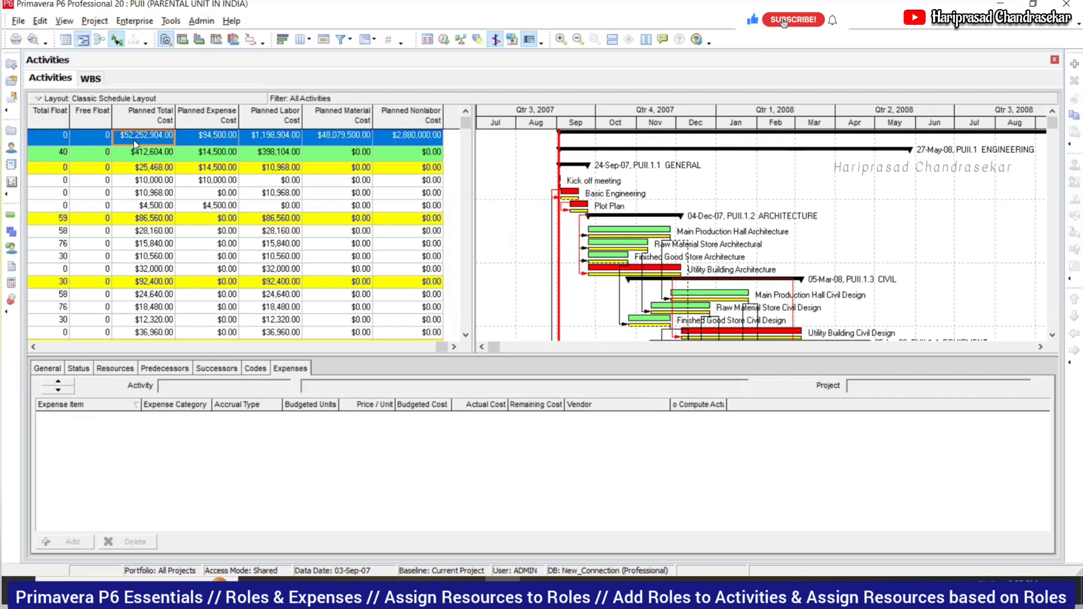
pyautogui.click(63, 347)
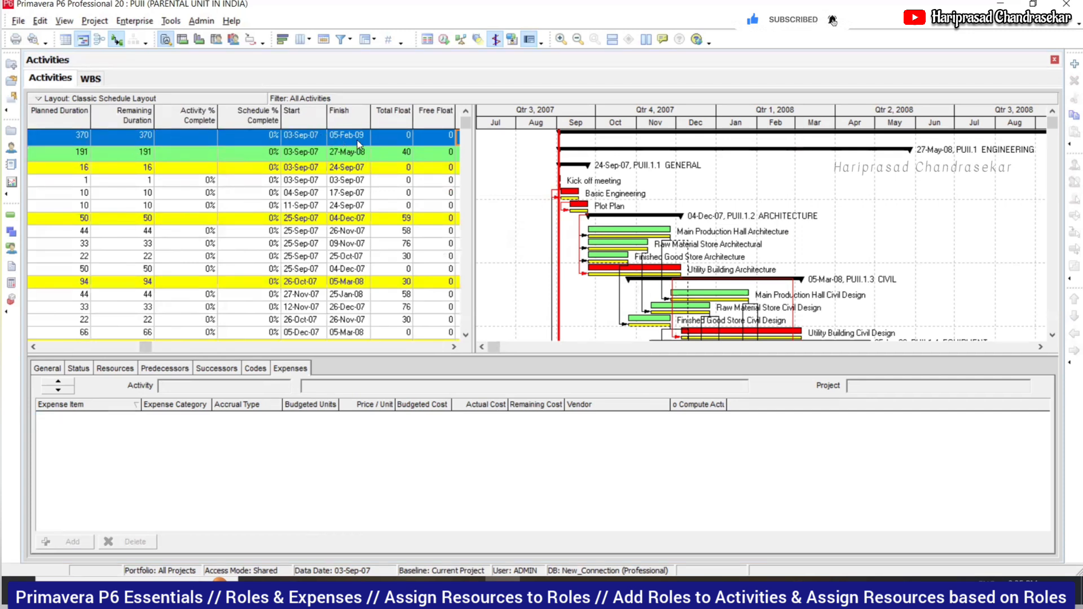
pyautogui.click(56, 349)
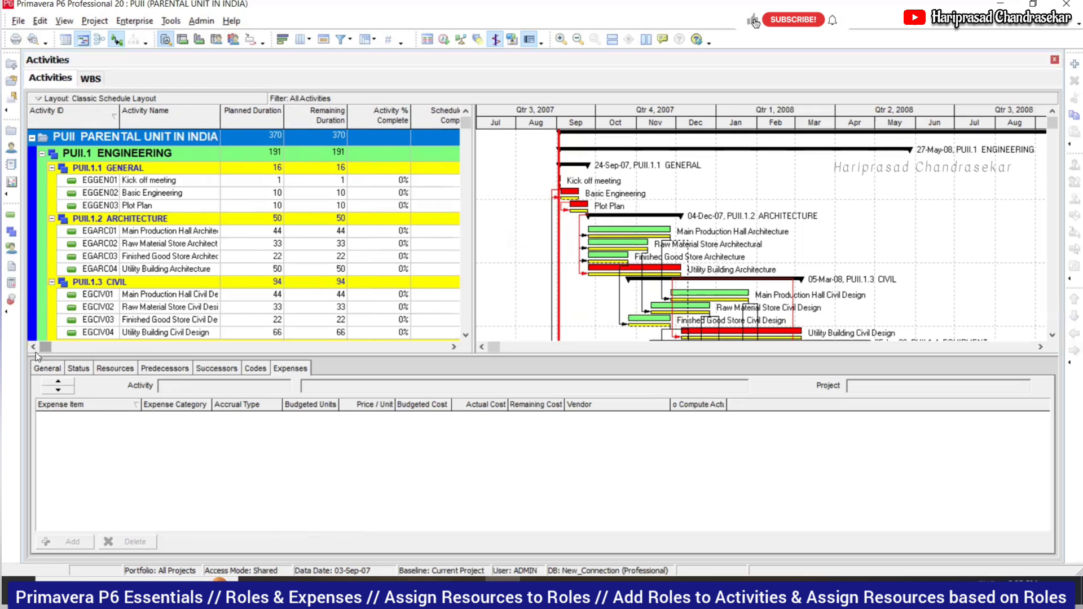
pyautogui.rightClick(874, 189)
pyautogui.click(903, 217)
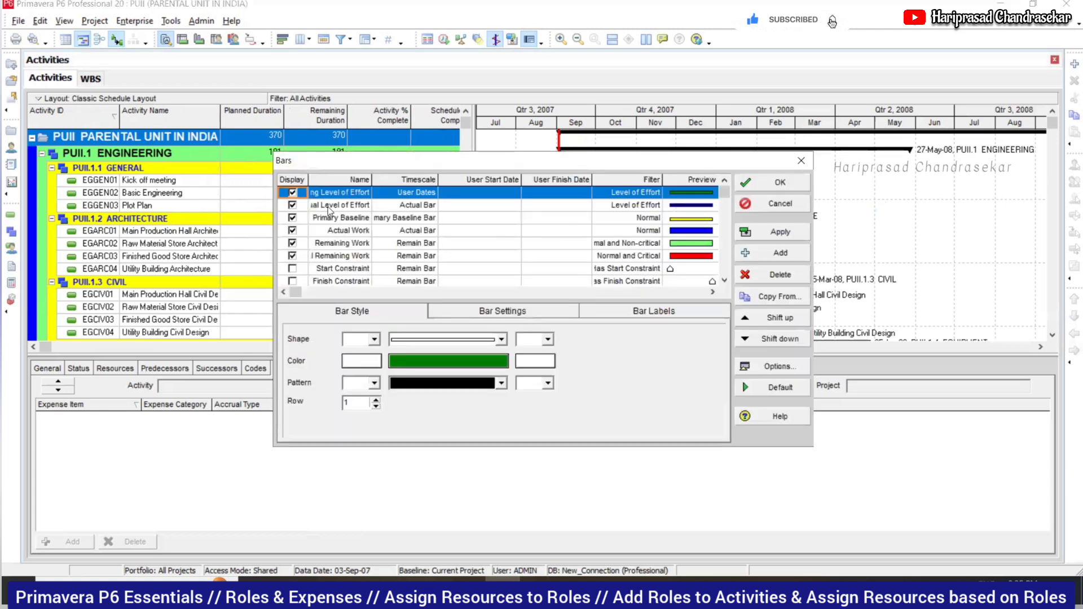
pyautogui.click(780, 387)
pyautogui.click(789, 181)
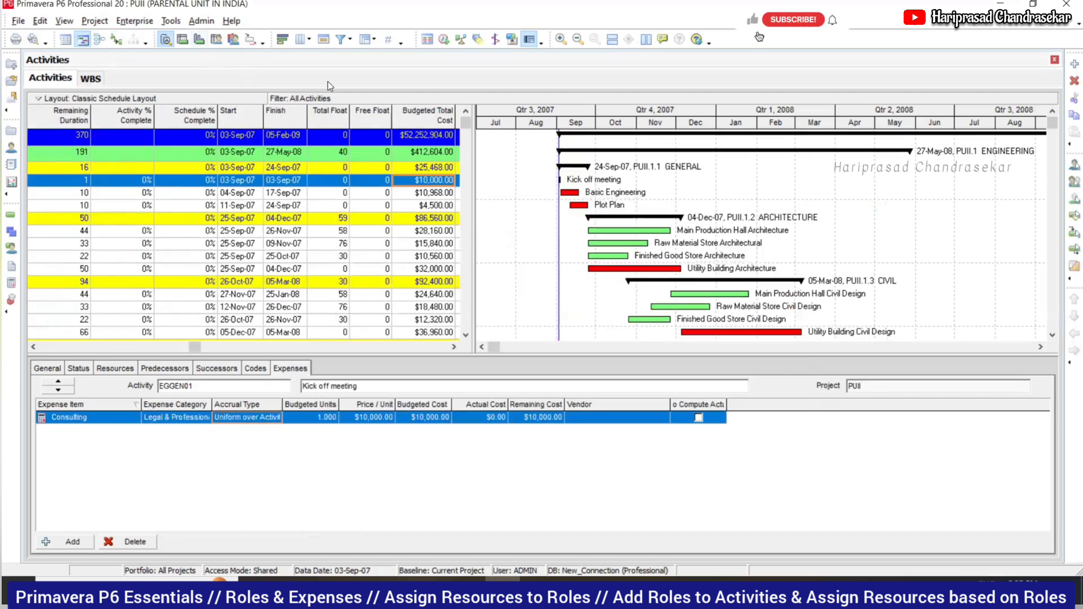
pyautogui.click(117, 41)
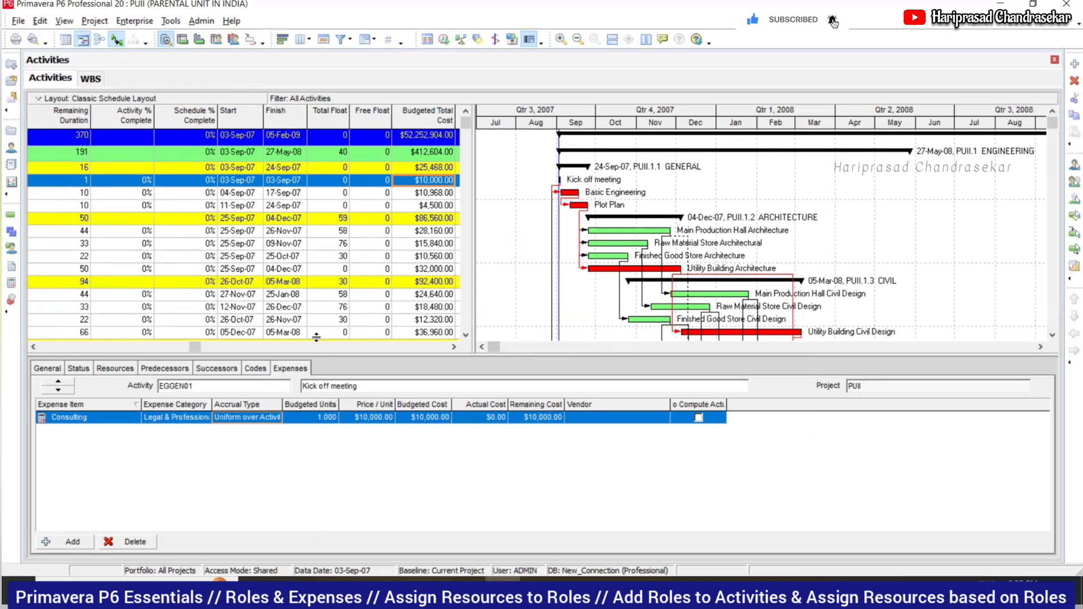
pyautogui.moveTo(195, 346); pyautogui.dragTo(45, 346)
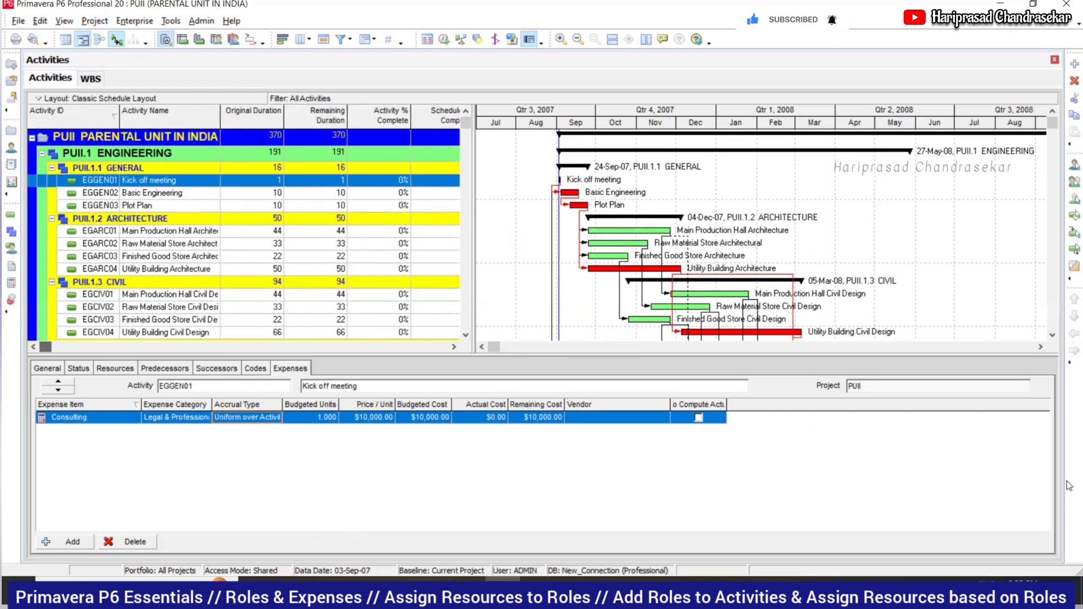
pyautogui.click(98, 21)
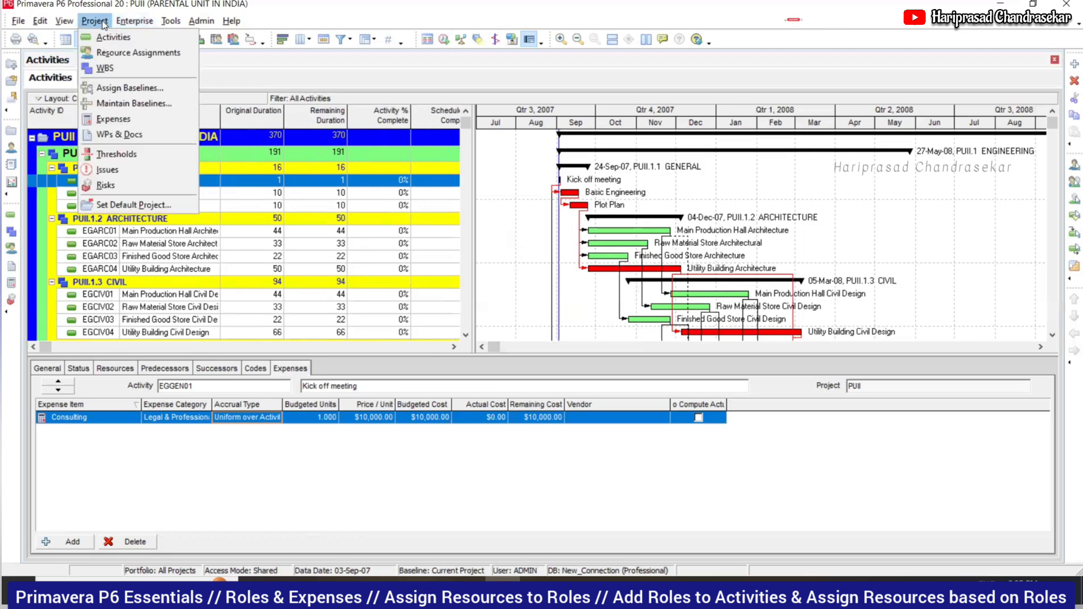
pyautogui.click(133, 103)
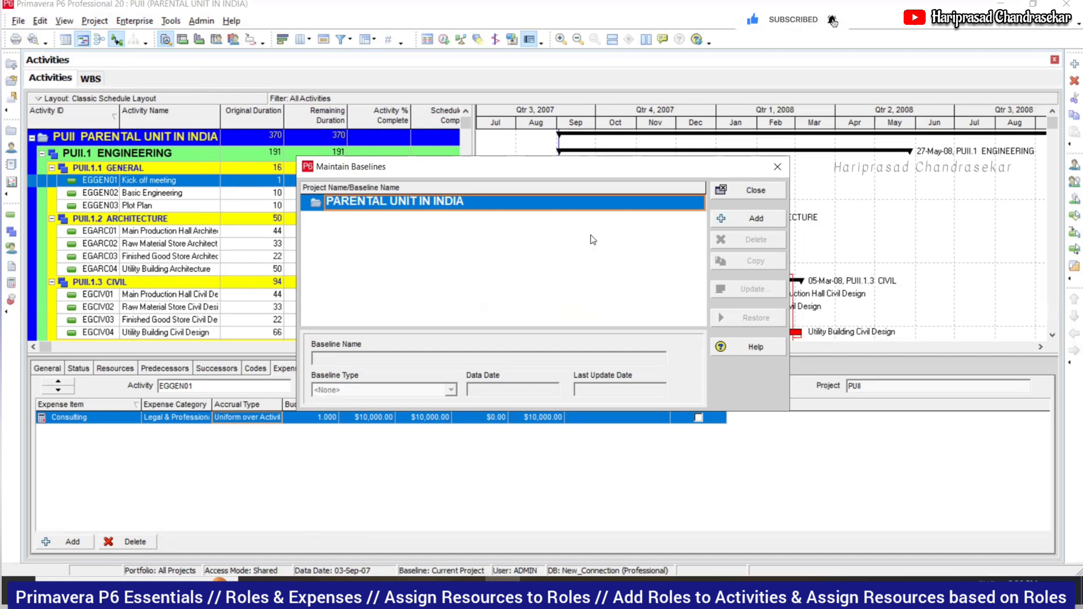
pyautogui.click(756, 190)
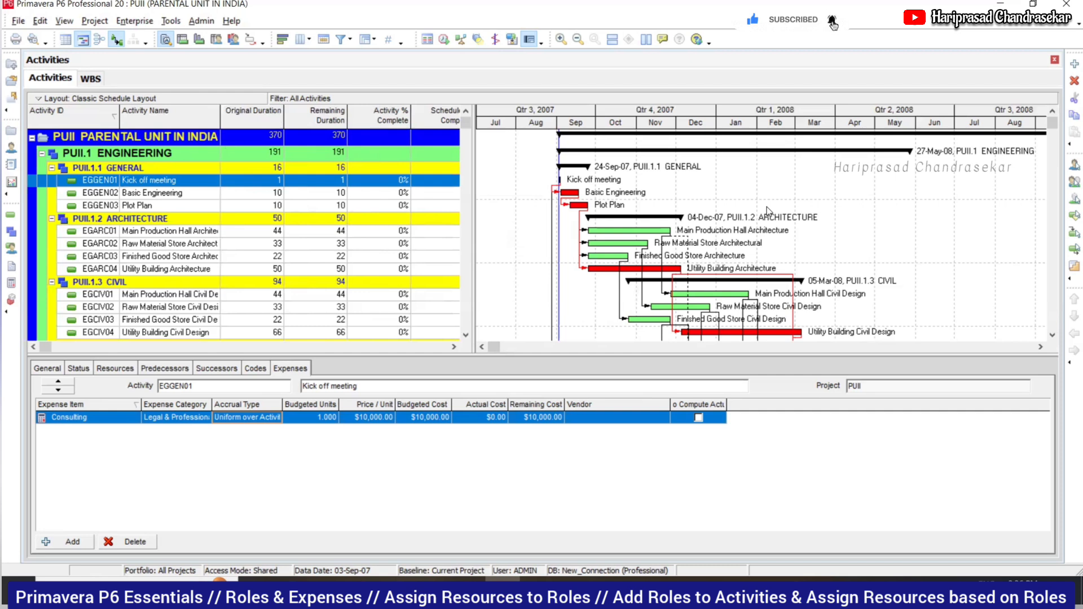
# - Browse the PUII project, Architecture and Civil WBS rows and scroll through the activity list
pyautogui.click(272, 141)
pyautogui.click(275, 221)
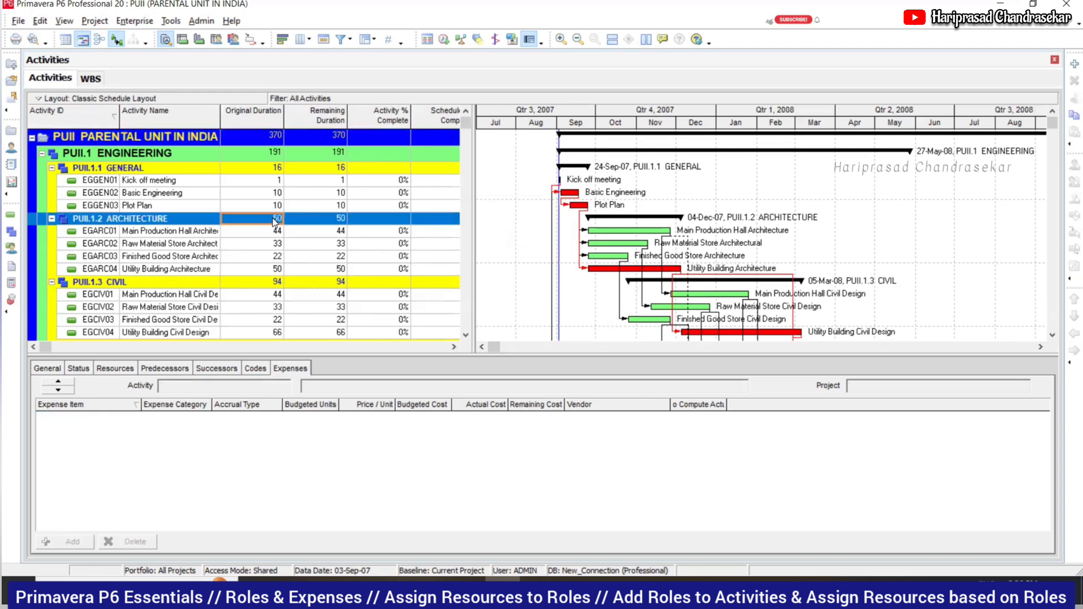
pyautogui.click(272, 285)
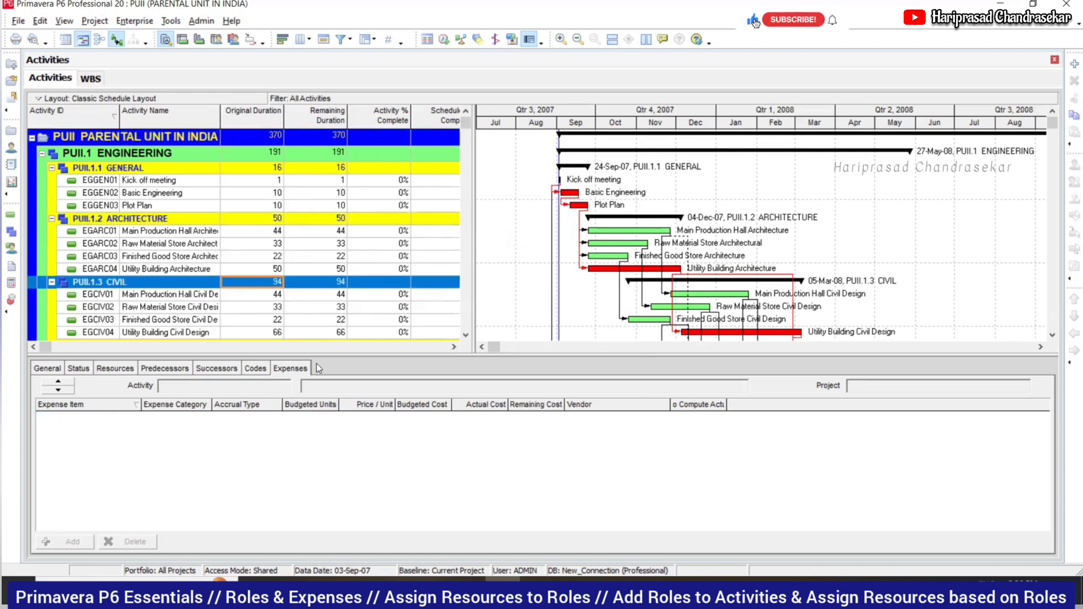
pyautogui.click(273, 140)
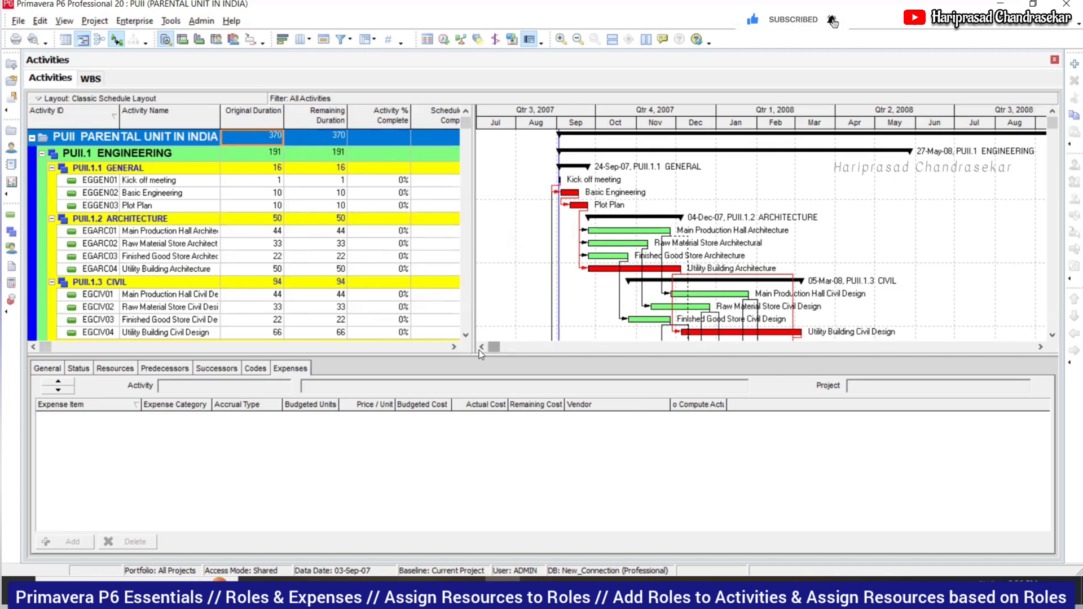
pyautogui.scroll(-3, 566, 236)
pyautogui.scroll(-4, 571, 264)
pyautogui.scroll(3, 570, 264)
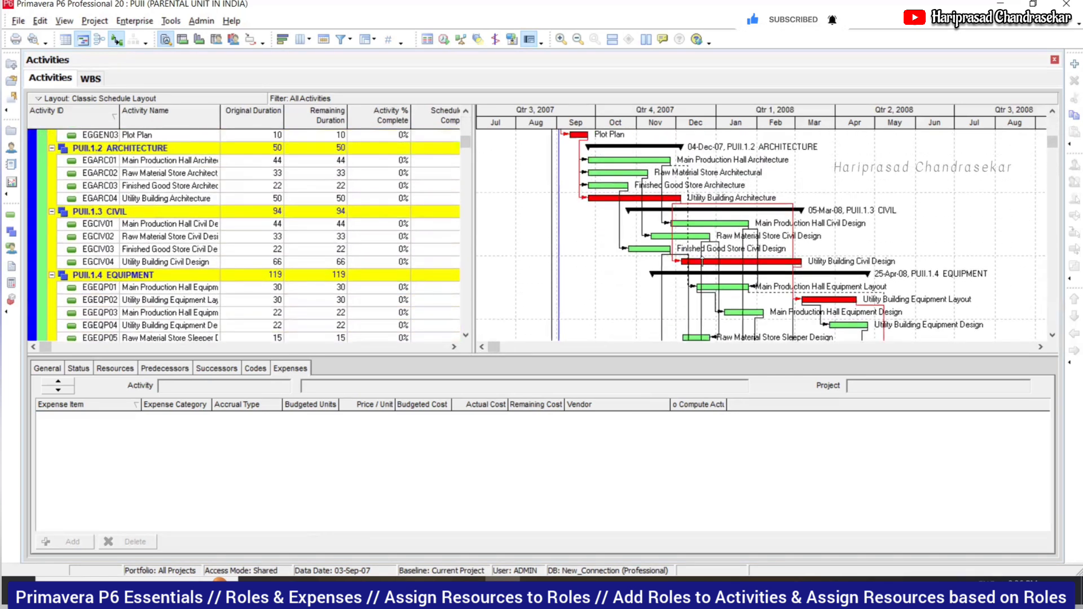
pyautogui.scroll(-5, 672, 289)
pyautogui.scroll(-7, 658, 299)
pyautogui.scroll(-3, 117, 273)
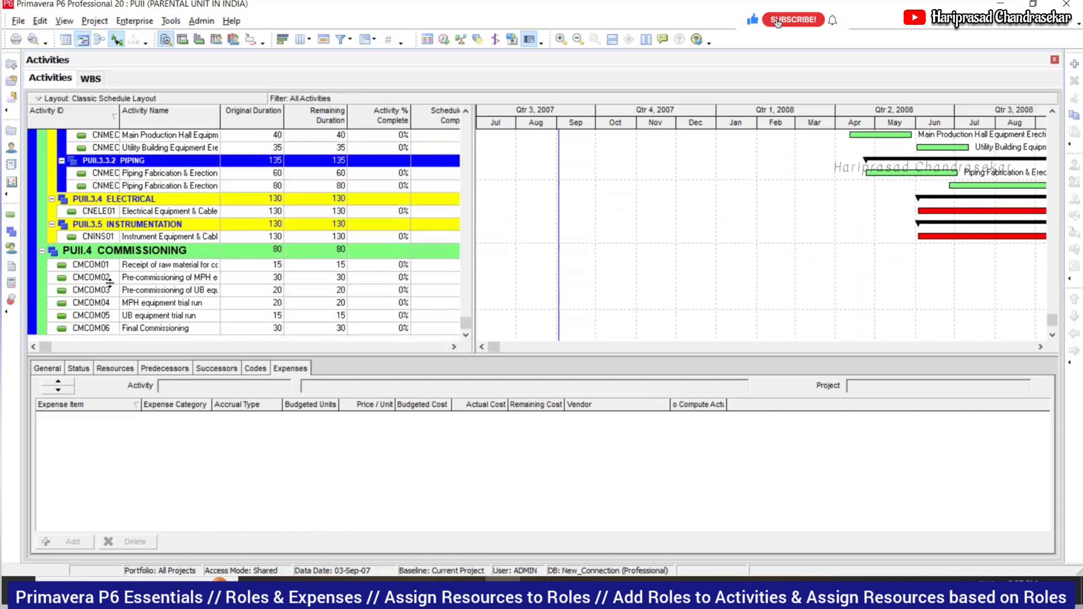
# - Show row numbers briefly, check EGCIV01's expenses, then turn the row-number column off
pyautogui.click(387, 42)
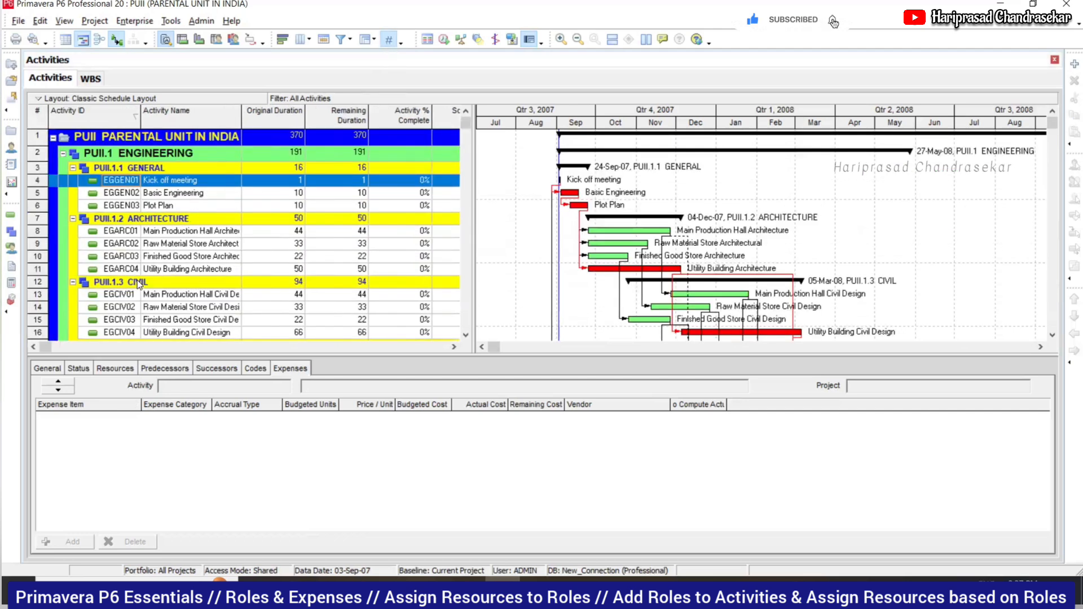
pyautogui.click(186, 295)
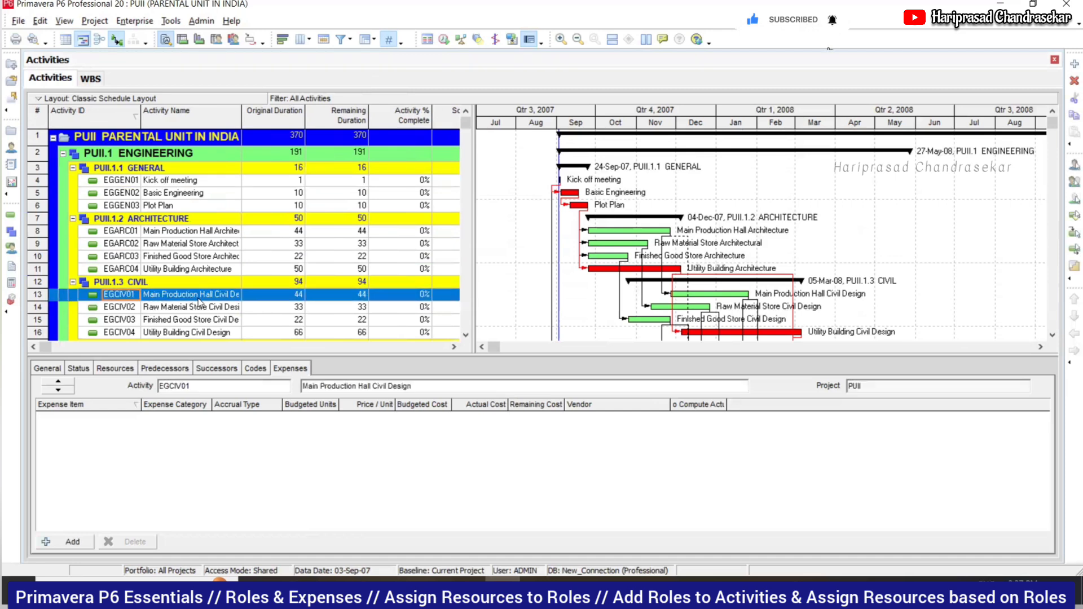
pyautogui.scroll(-3, 194, 304)
pyautogui.scroll(-7, 199, 310)
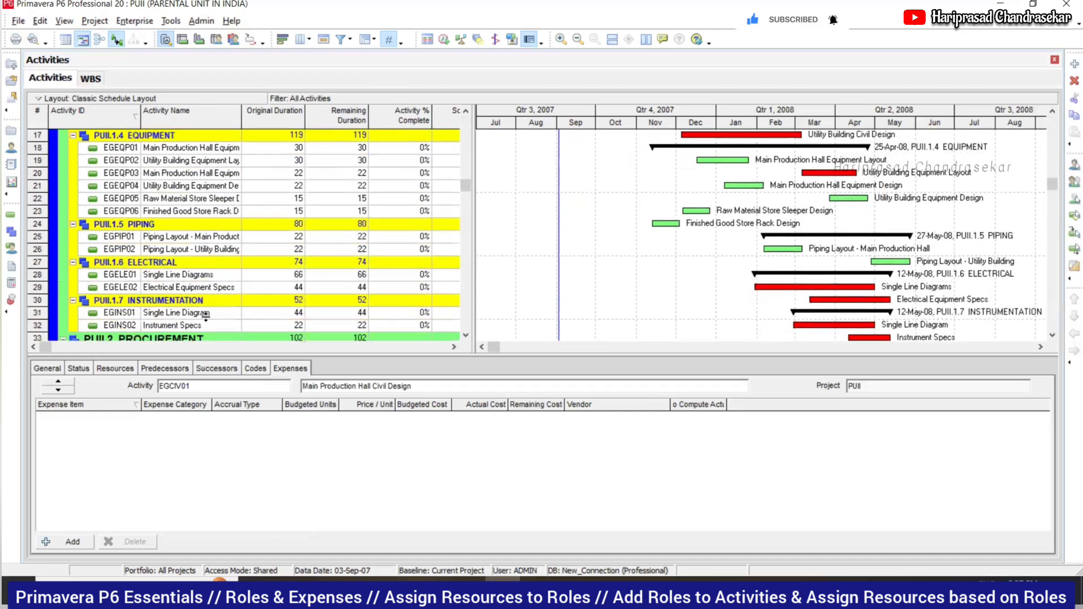
pyautogui.scroll(-6, 206, 323)
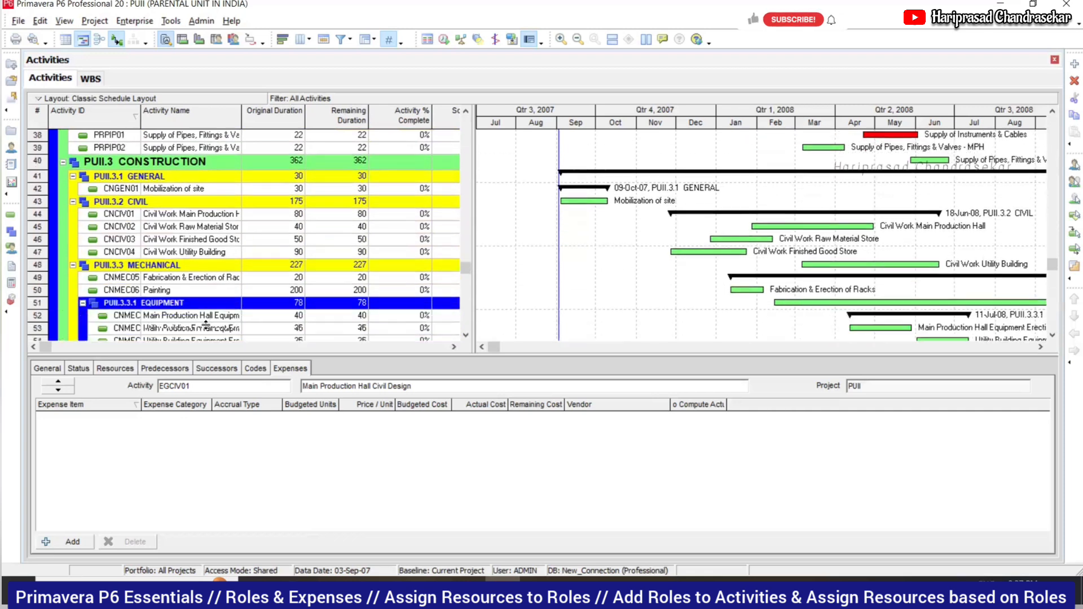
pyautogui.scroll(-2, 208, 331)
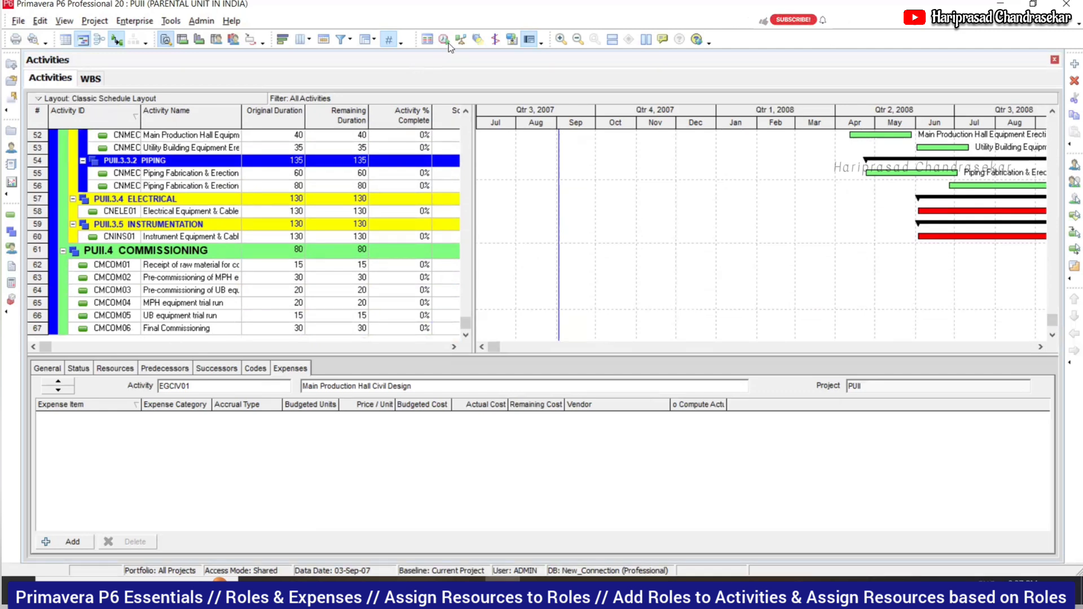
pyautogui.click(389, 41)
# - View Kick off meeting's $10,000.00 Consulting expense and refresh the project data with File > Refresh Data
pyautogui.click(101, 181)
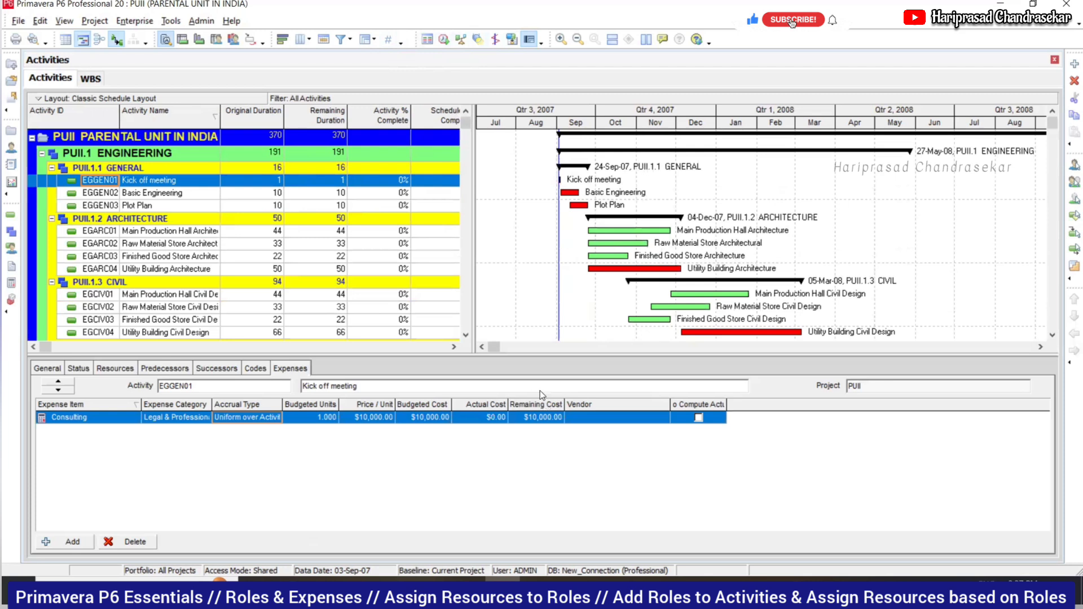
pyautogui.click(501, 348)
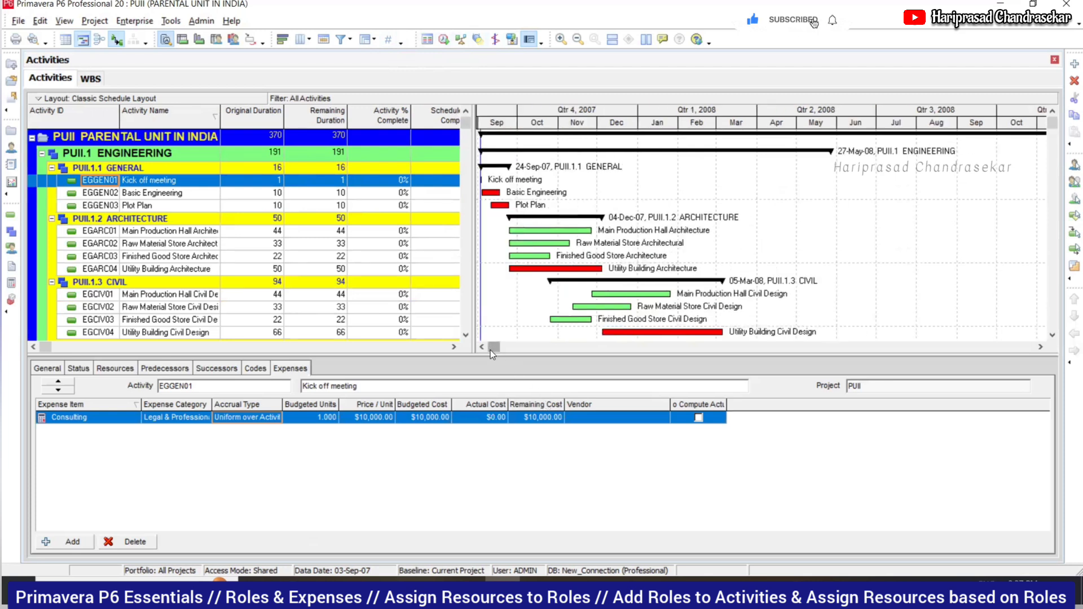
pyautogui.click(480, 346)
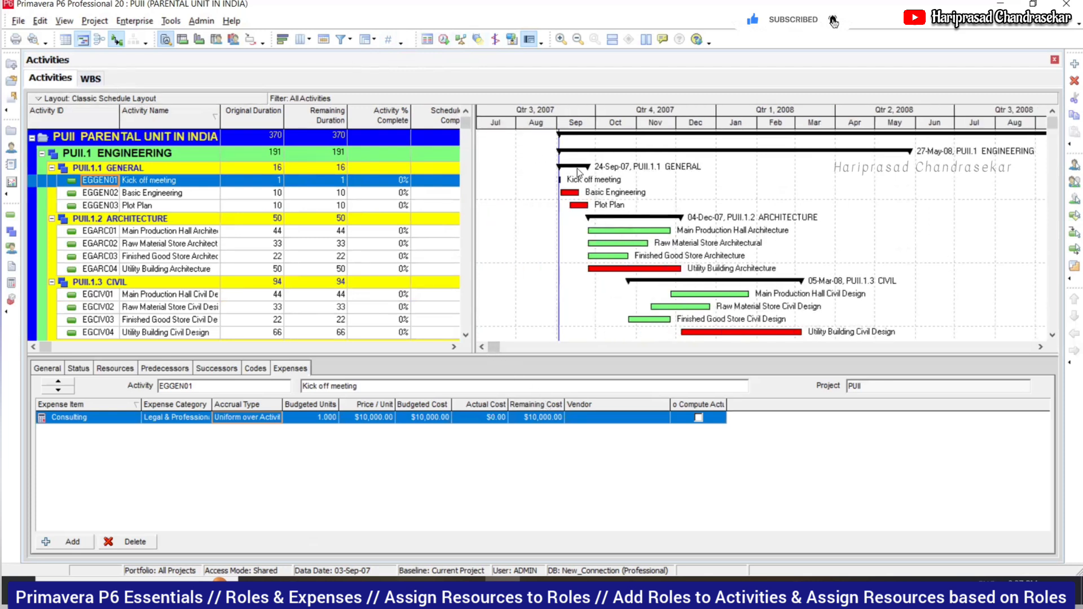
pyautogui.click(117, 40)
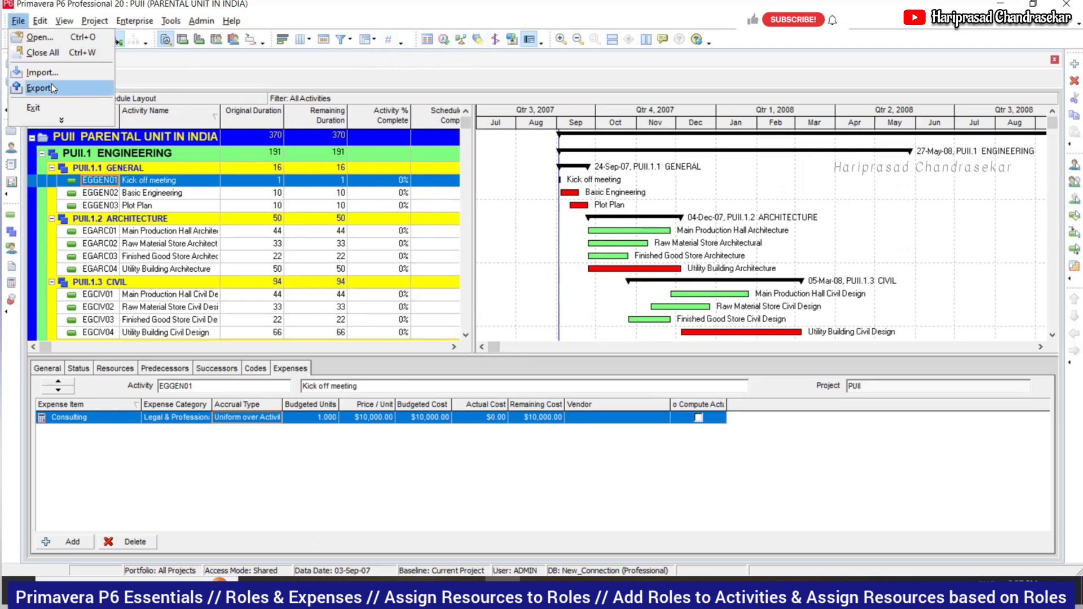
pyautogui.click(71, 121)
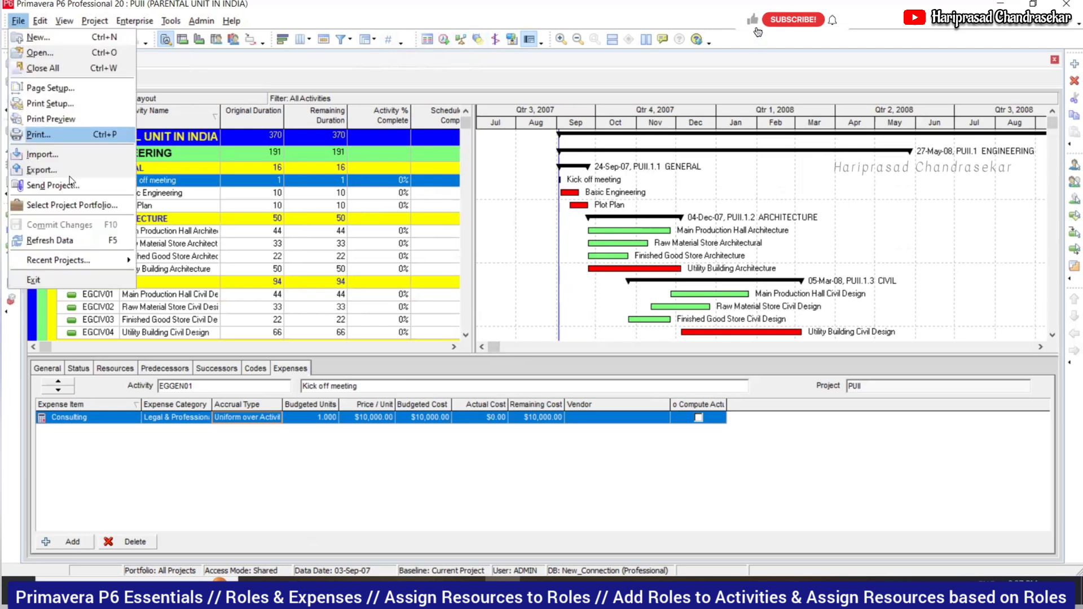
pyautogui.click(65, 241)
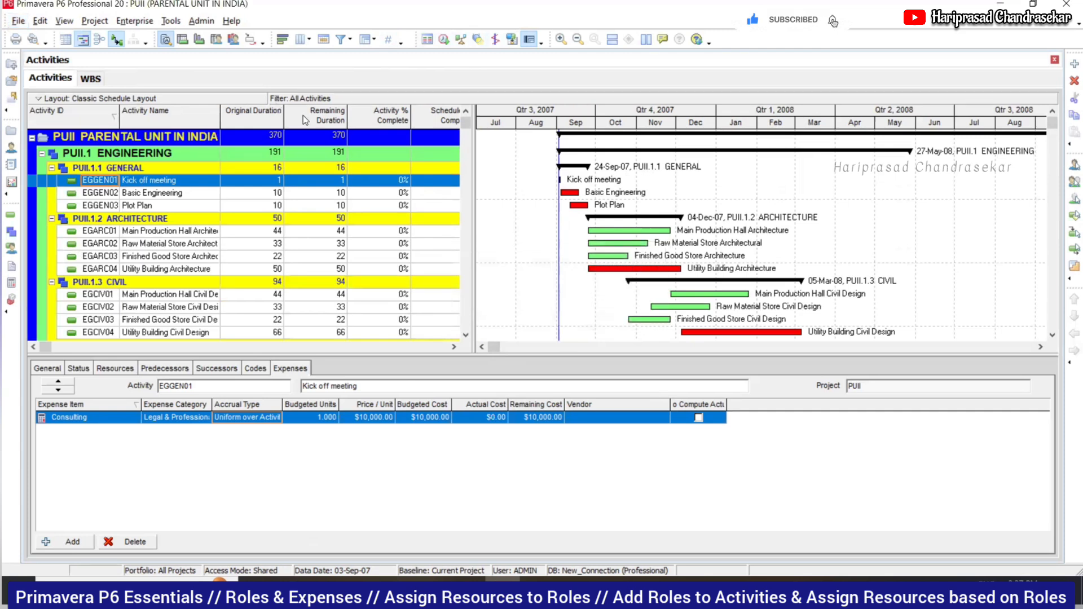
# - Turn on relationship lines and select Plot Plan to see its $4,500.00 Plotter expense
pyautogui.click(117, 41)
pyautogui.click(872, 211)
pyautogui.scroll(-2, 874, 241)
pyautogui.scroll(2, 870, 245)
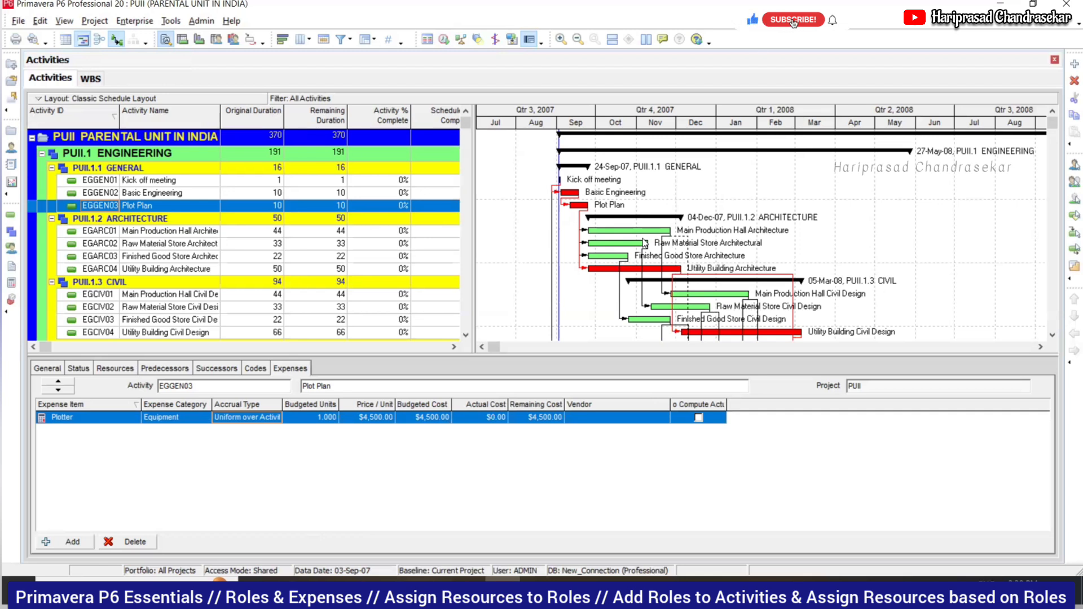
# - Scroll to the float and budgeted cost columns and check Main Production Hall Architecture's expenses
pyautogui.click(454, 347)
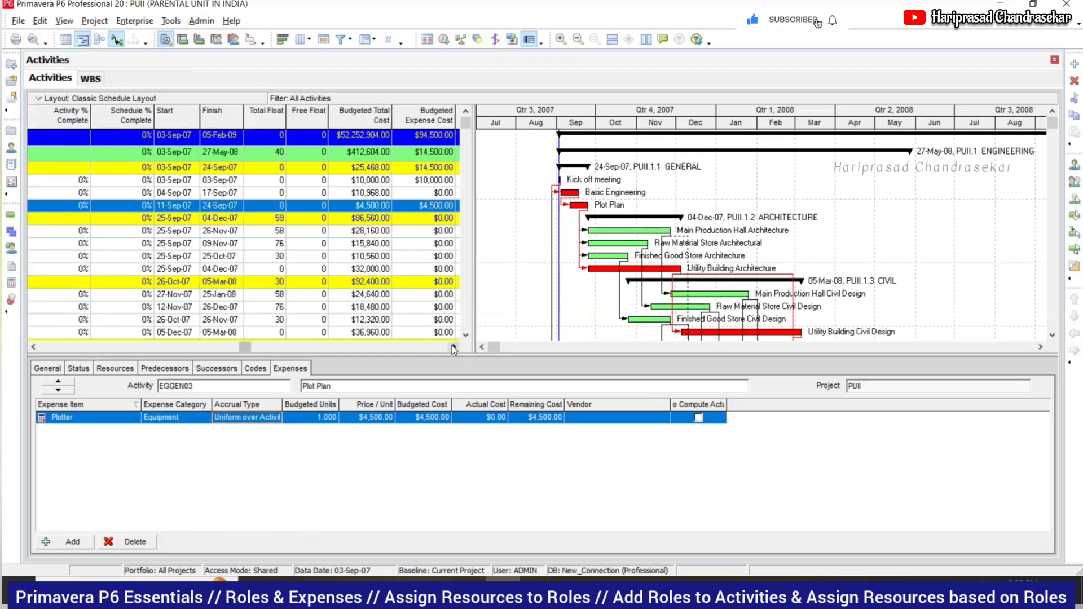
pyautogui.click(277, 233)
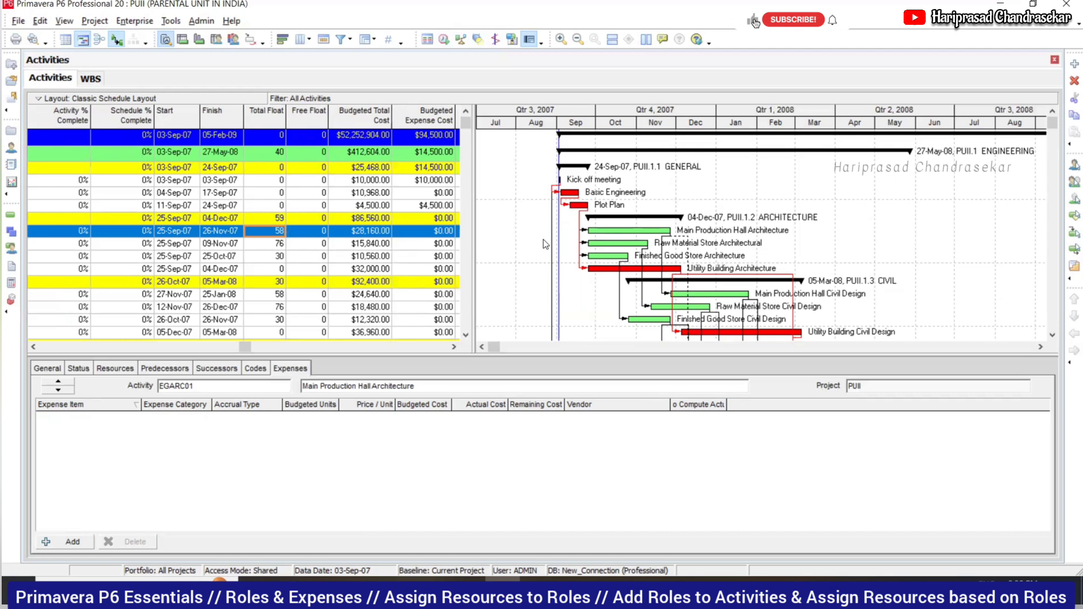
pyautogui.scroll(-2, 315, 274)
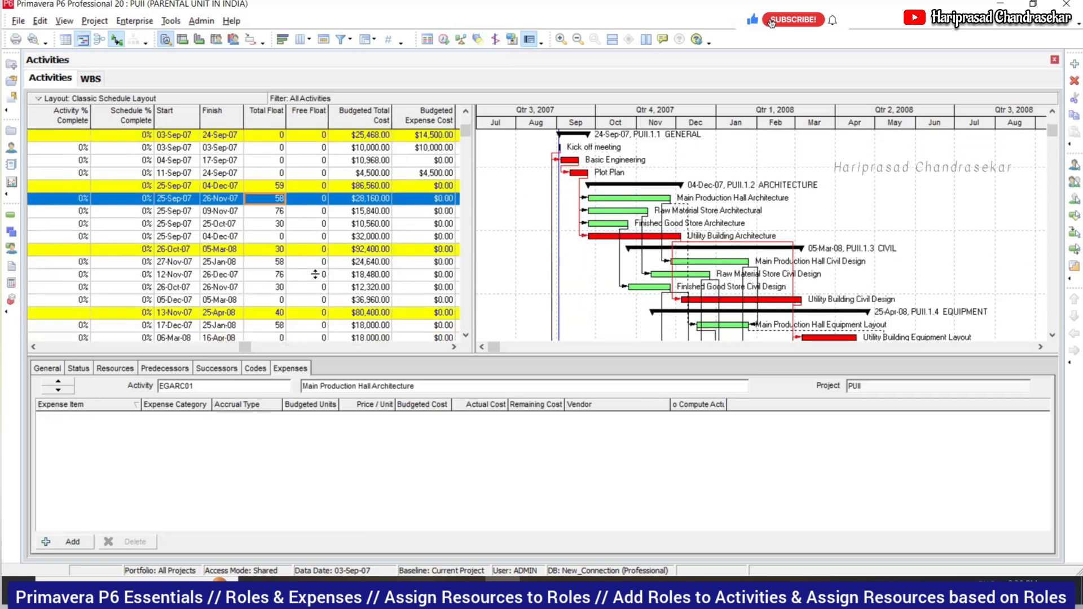
pyautogui.scroll(2, 314, 274)
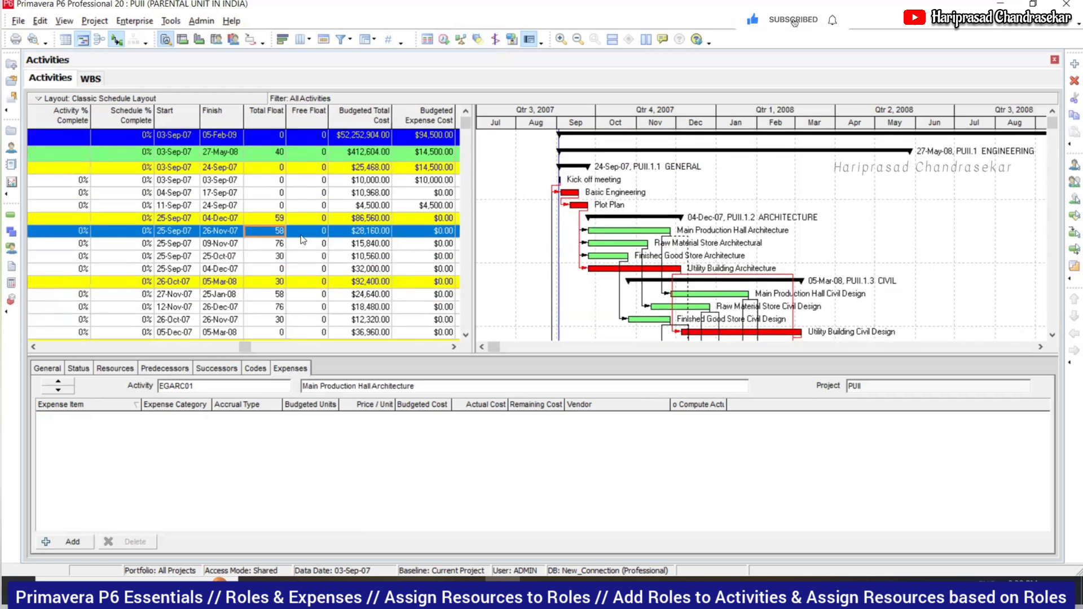
pyautogui.scroll(-2, 275, 251)
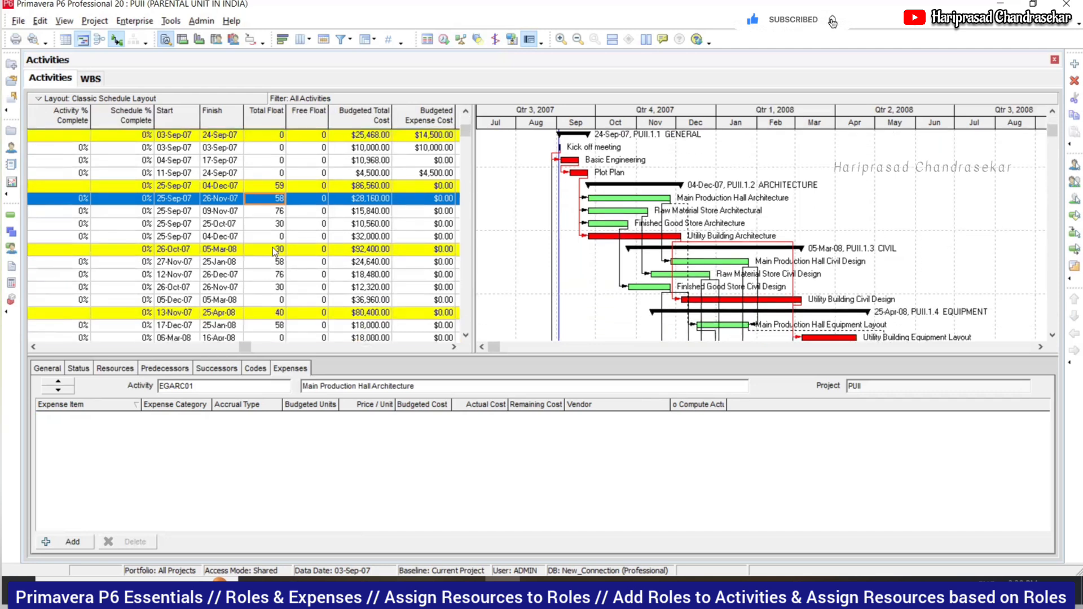
pyautogui.scroll(-9, 275, 220)
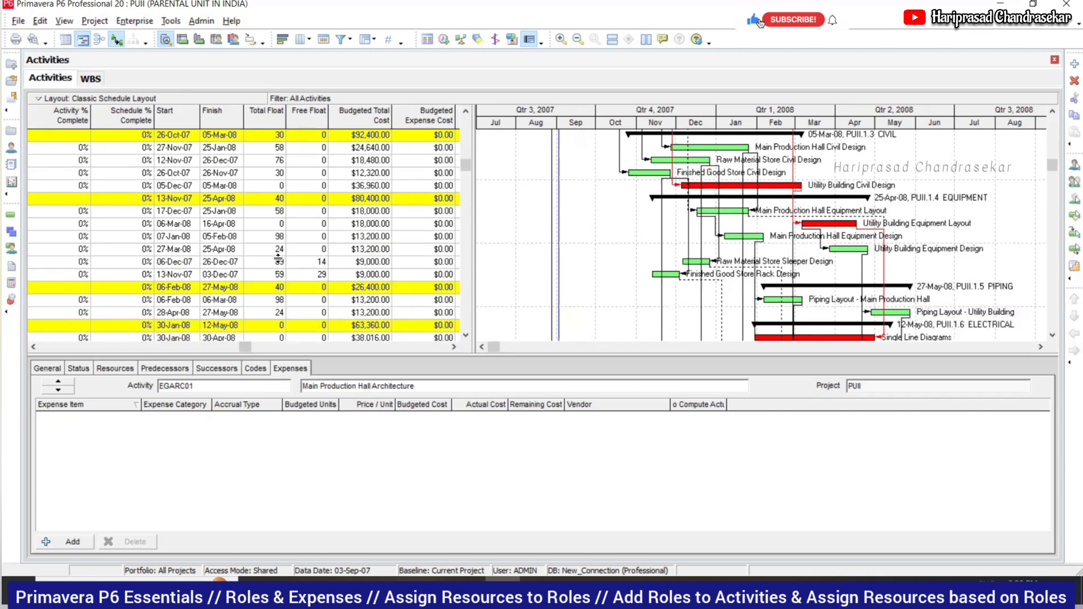
# - Check the store design activities' floats, then view Utility Building Equipment Layout's General details
pyautogui.click(305, 262)
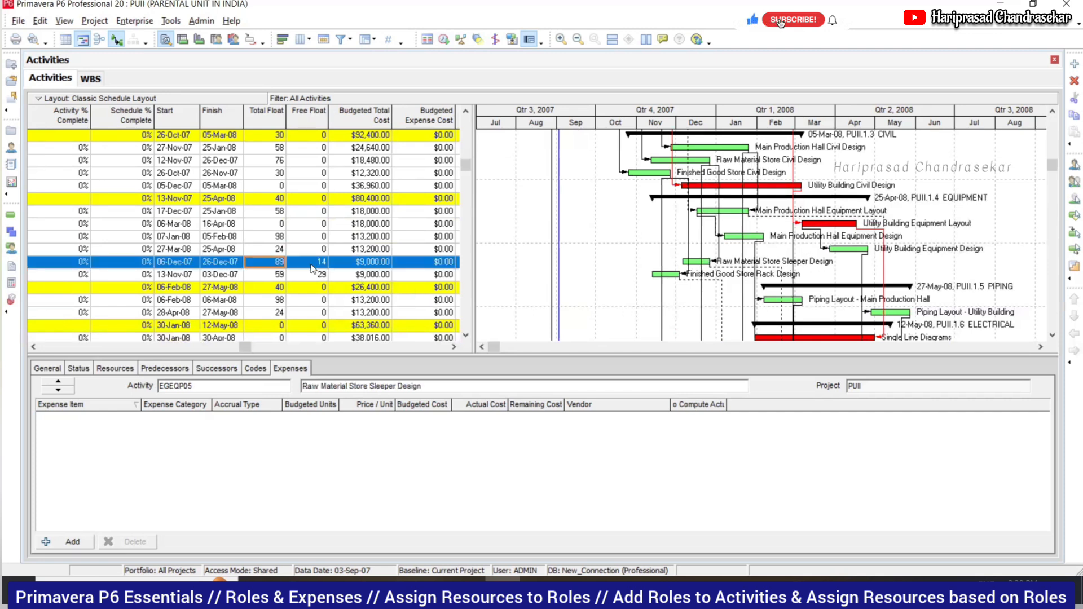
pyautogui.click(282, 274)
pyautogui.click(321, 275)
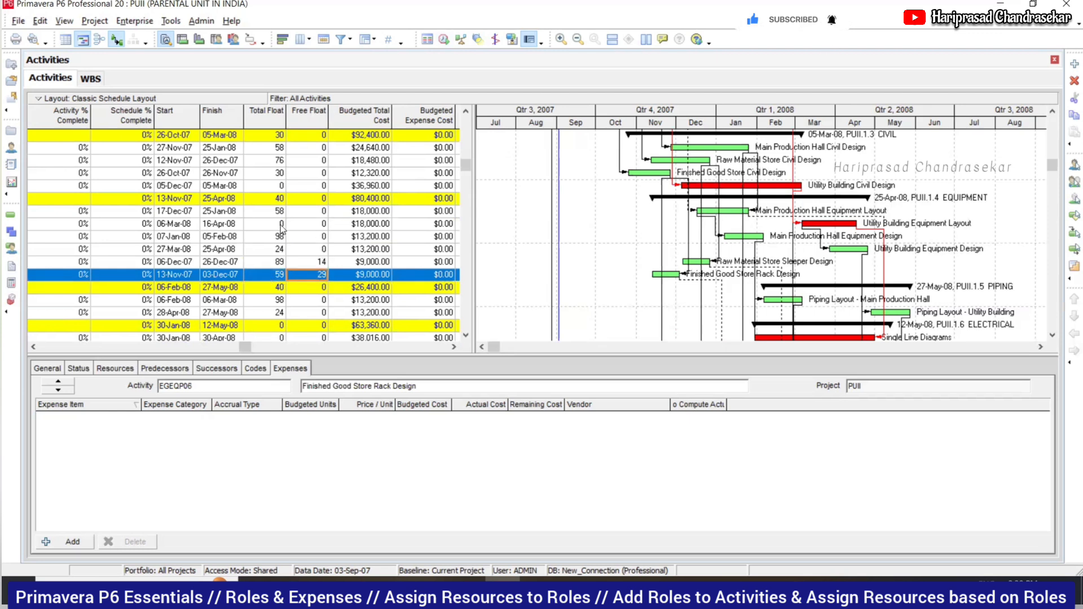
pyautogui.click(320, 228)
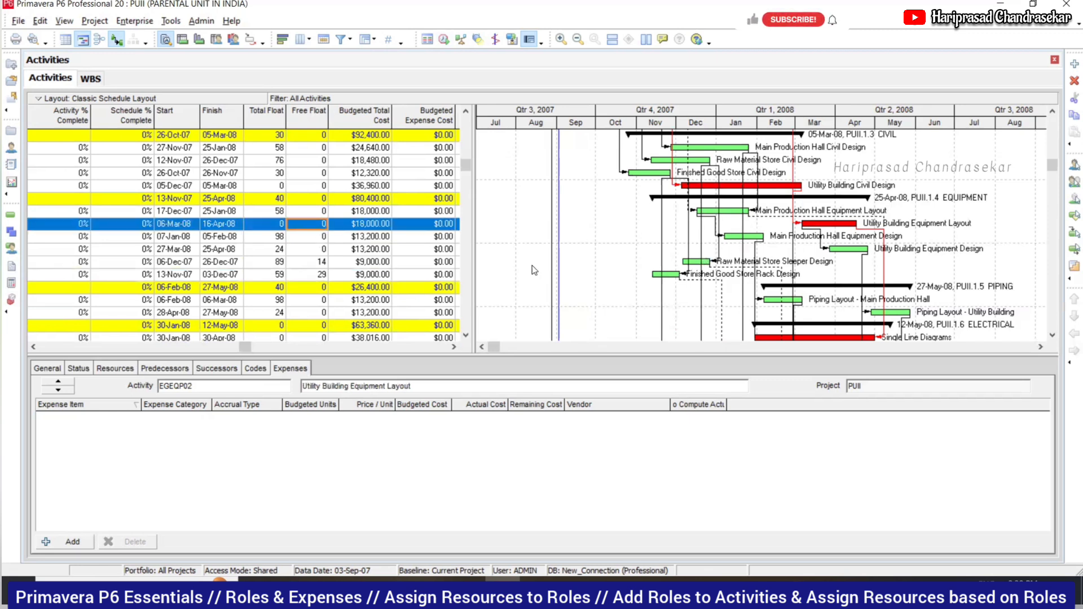
pyautogui.click(58, 368)
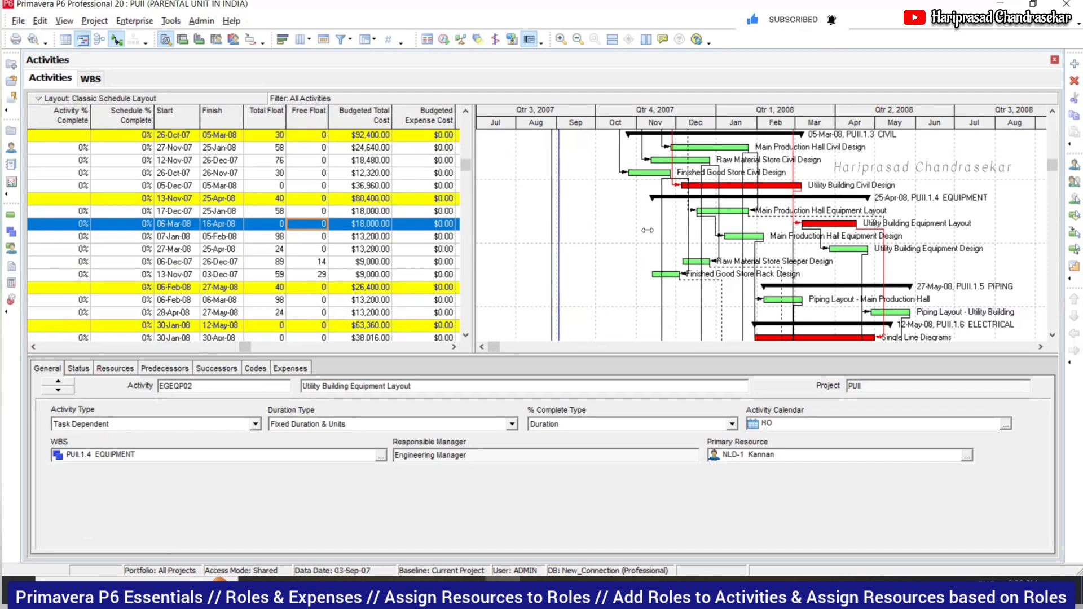
# - Check Raw Material Store Sleeper Design's total float 89 and free float 14, and view its Status details
pyautogui.click(305, 215)
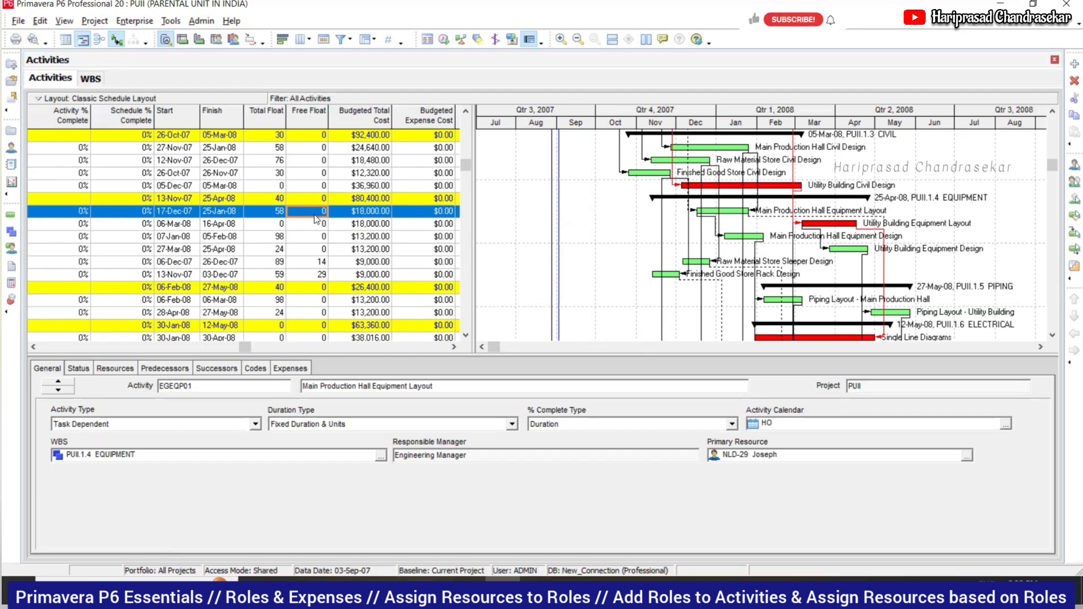
pyautogui.click(310, 264)
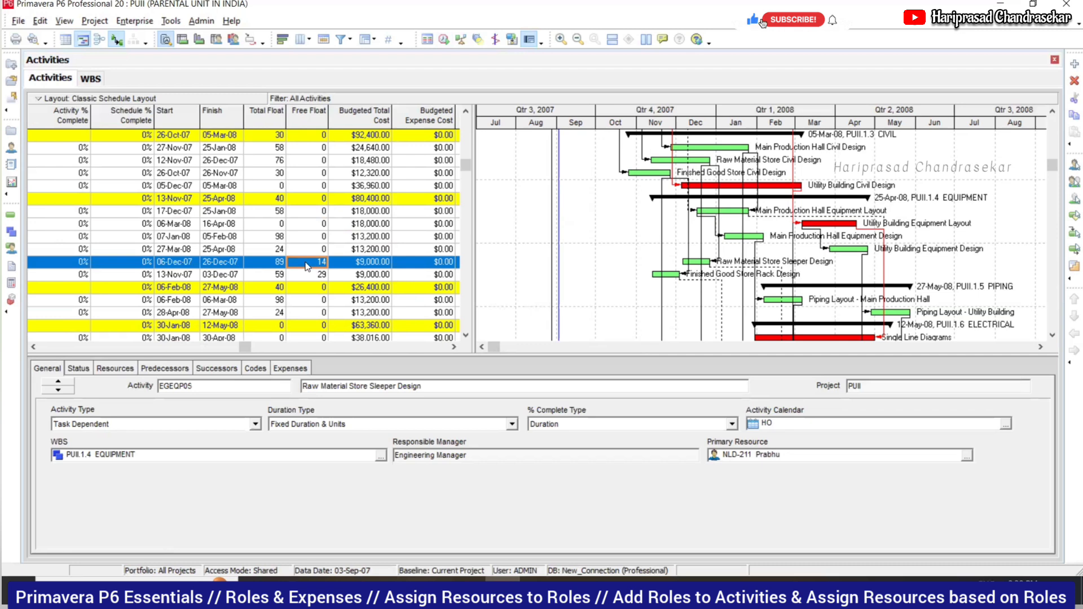
pyautogui.click(278, 262)
pyautogui.click(316, 263)
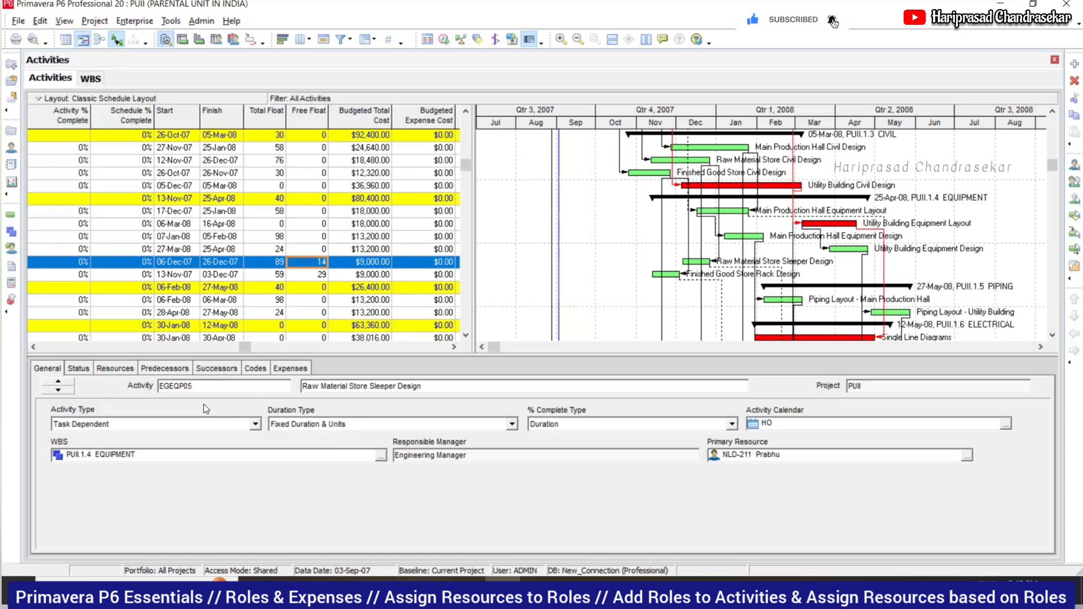
pyautogui.click(79, 369)
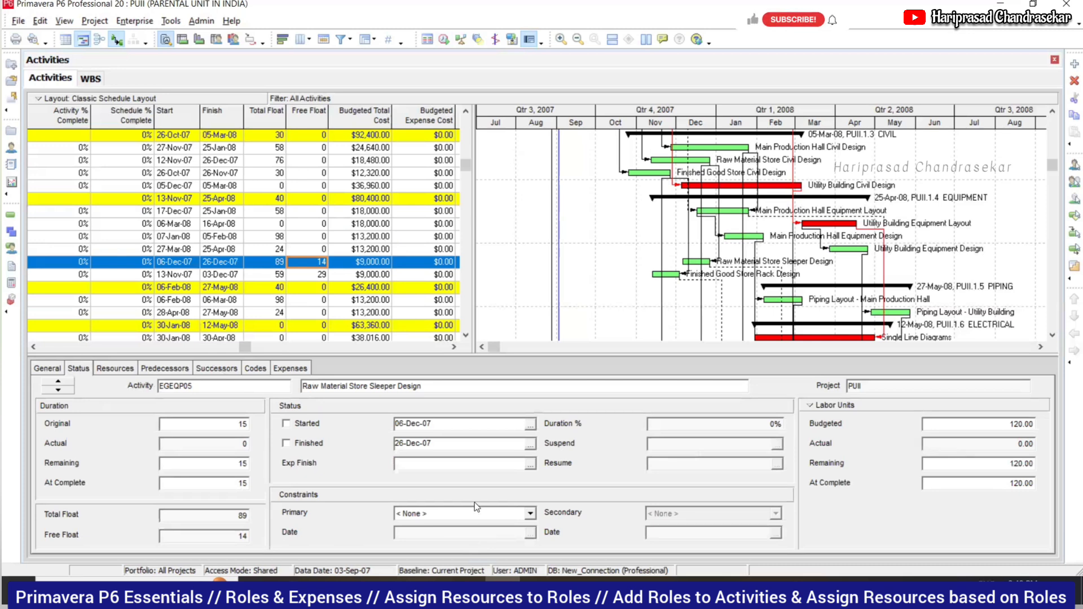
# - Confirm the activity type stays Task Dependent in the General details
pyautogui.click(48, 370)
pyautogui.click(148, 424)
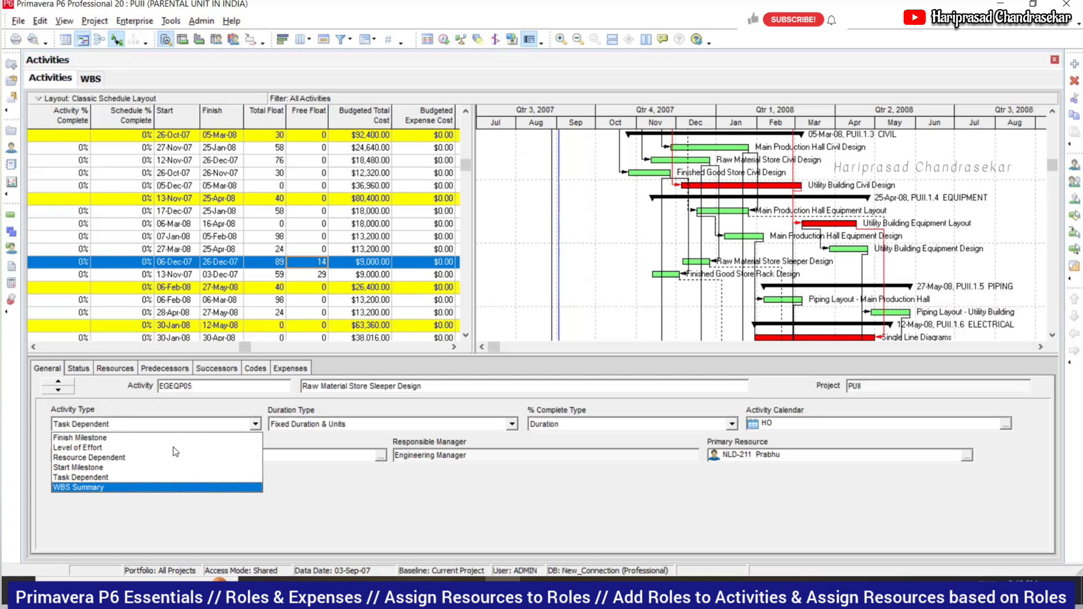
pyautogui.click(168, 508)
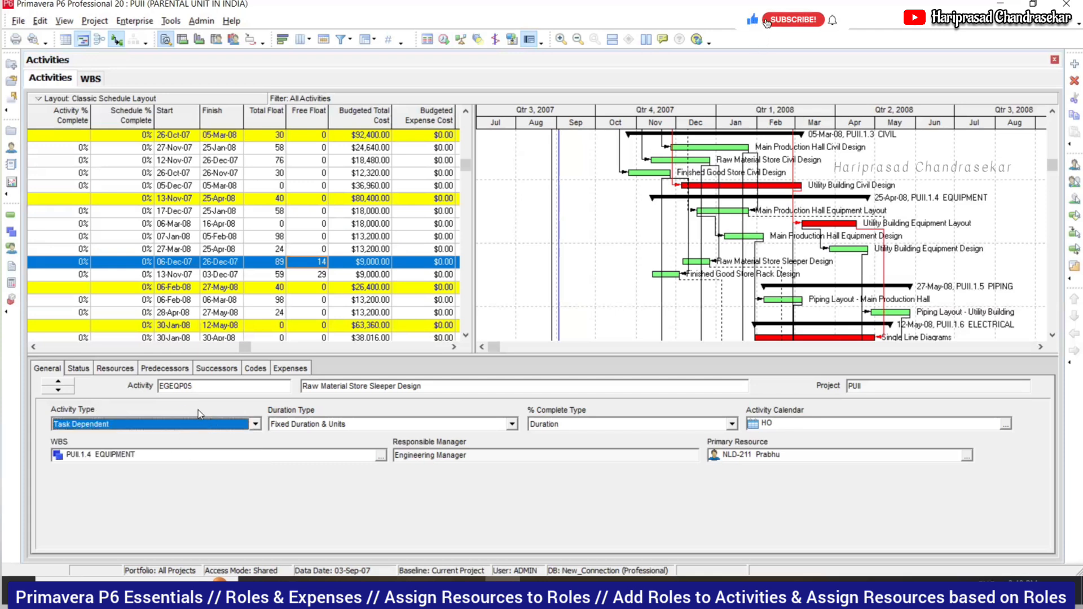
# - Confirm no primary constraint is set, then scroll the table back to Activity ID and Name
pyautogui.click(115, 368)
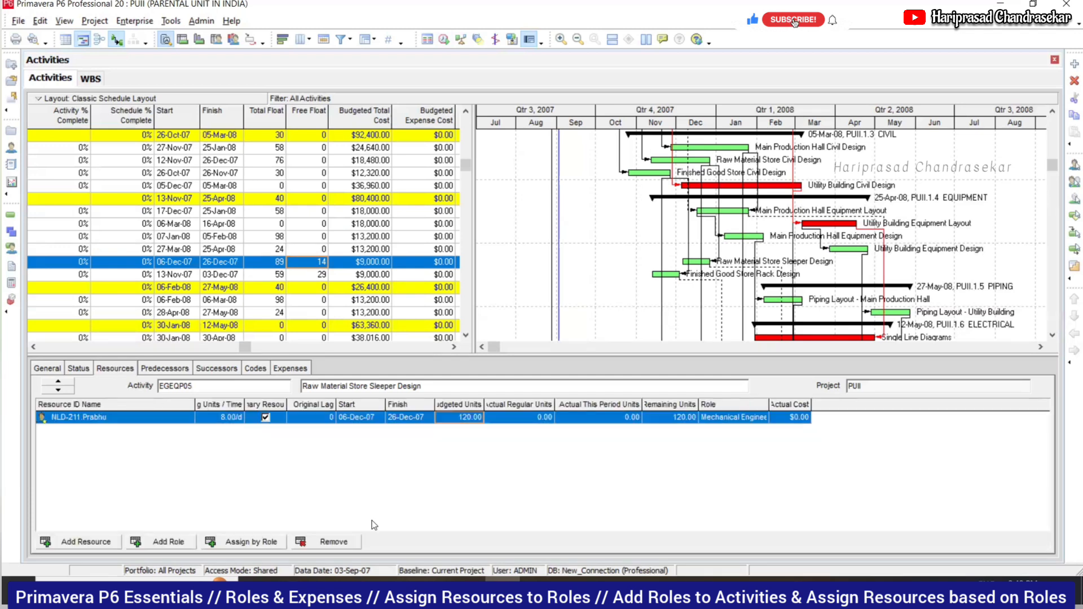
pyautogui.click(78, 369)
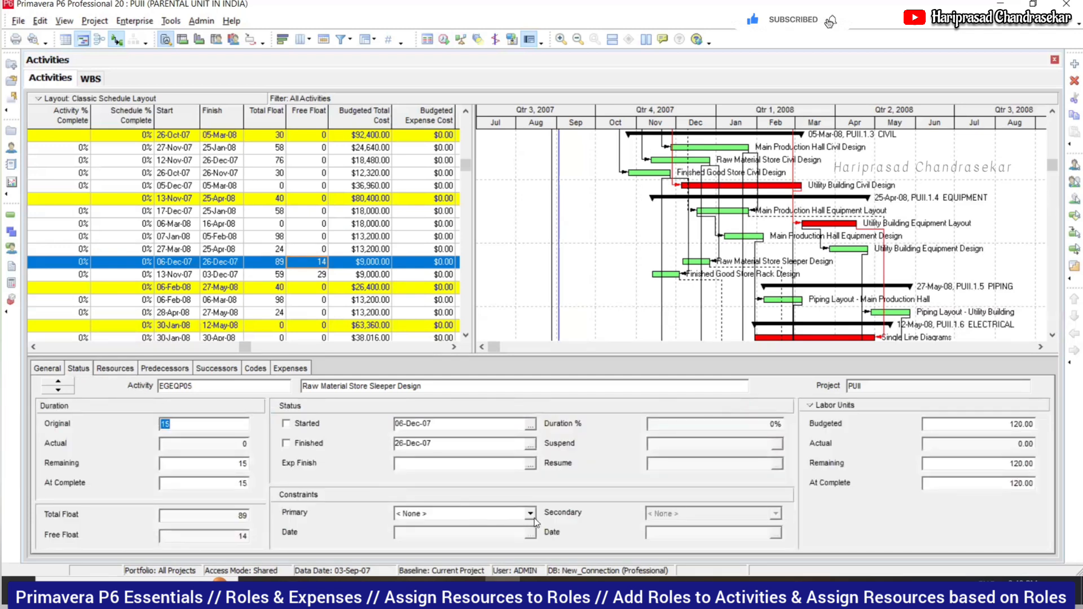
pyautogui.click(531, 513)
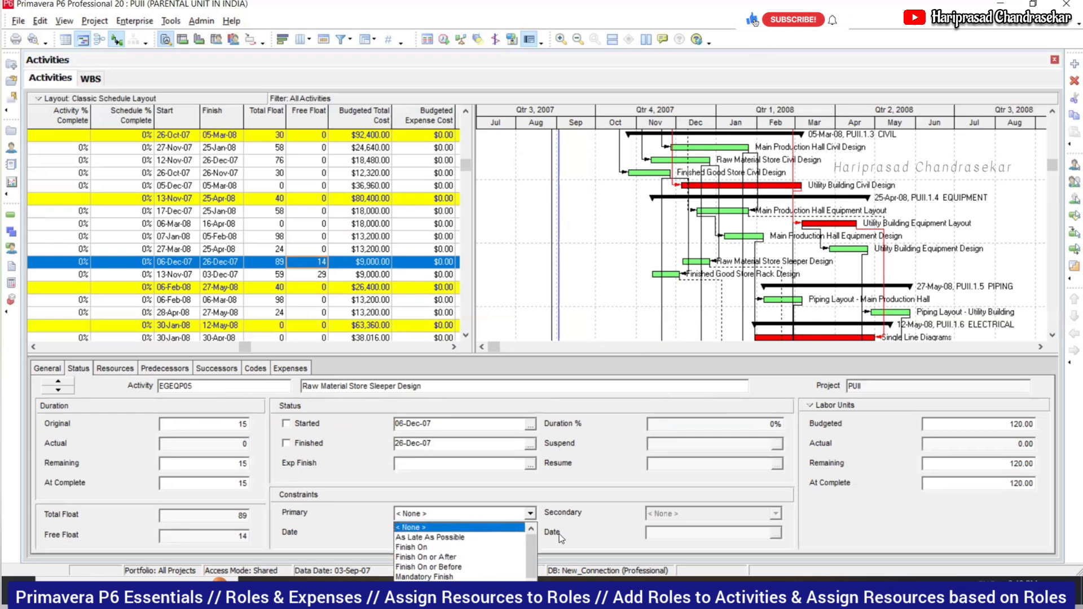
pyautogui.click(576, 534)
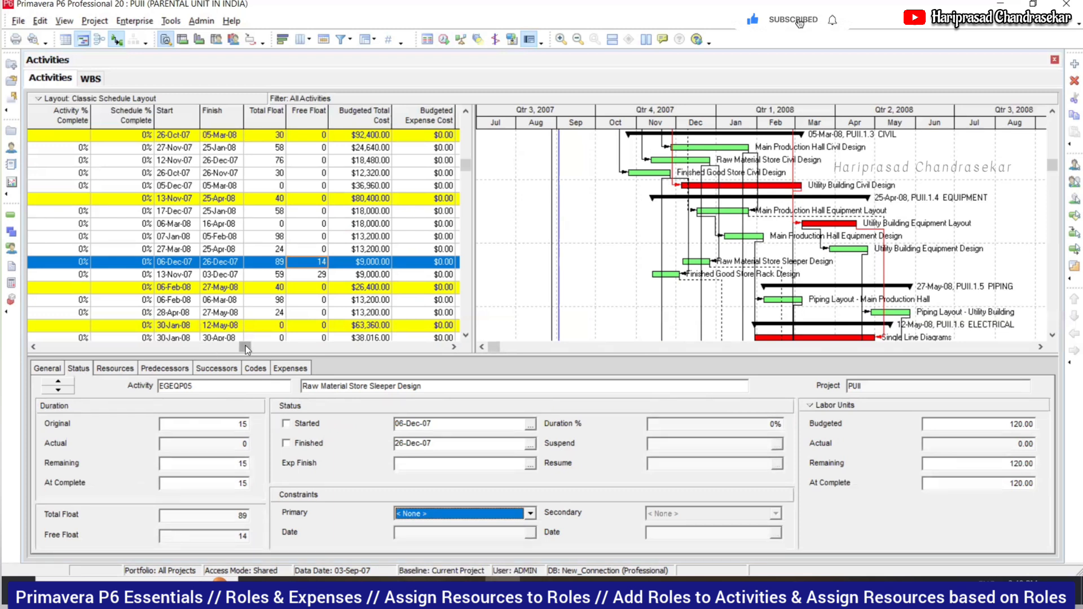
pyautogui.moveTo(245, 346); pyautogui.dragTo(2, 327)
pyautogui.moveTo(3, 326); pyautogui.dragTo(3, 327)
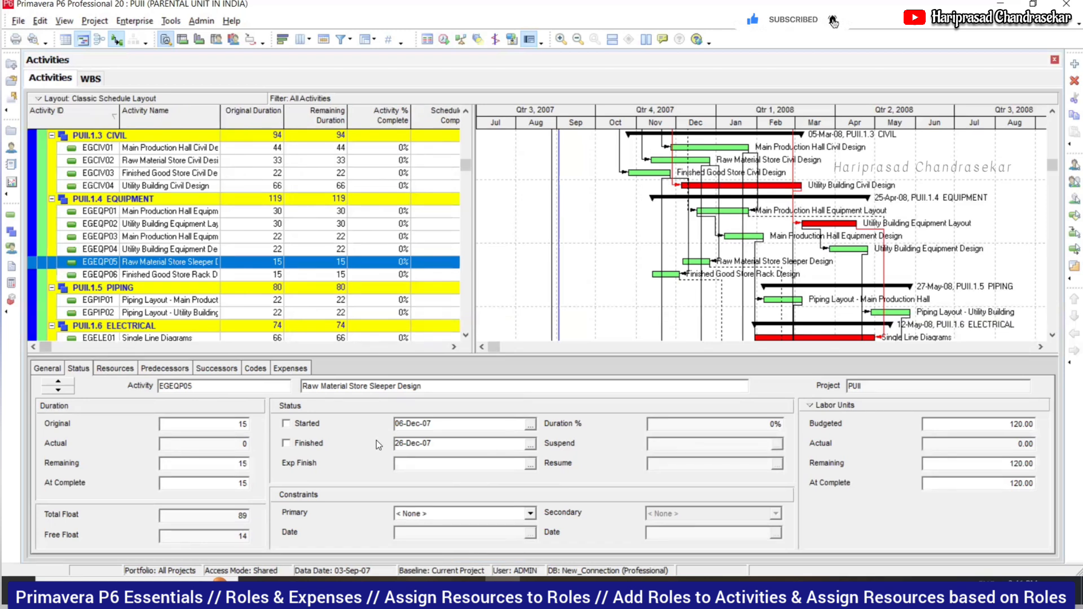
pyautogui.click(525, 518)
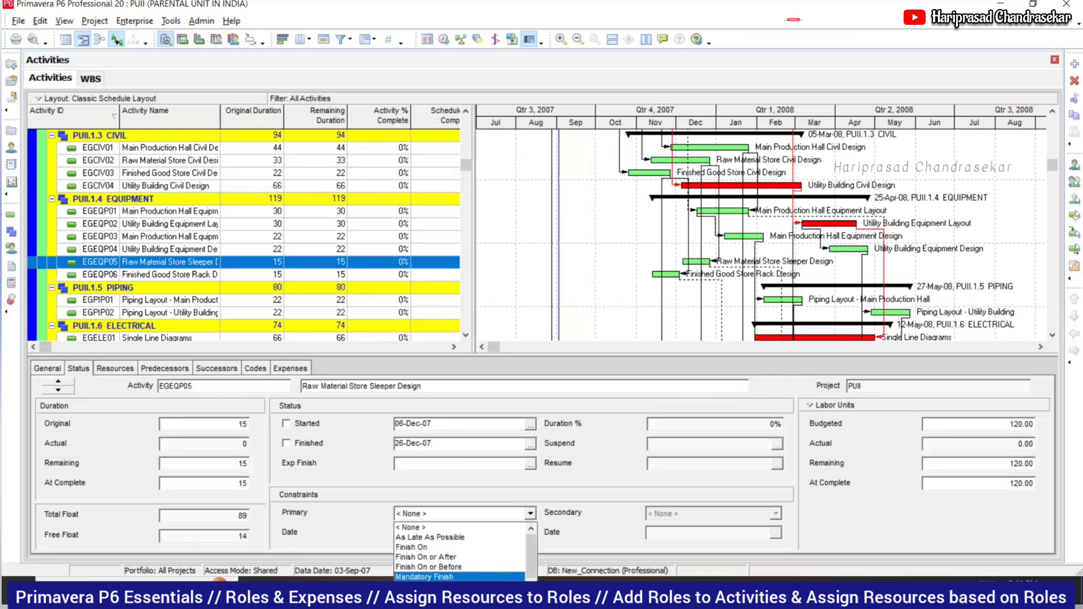
pyautogui.click(408, 596)
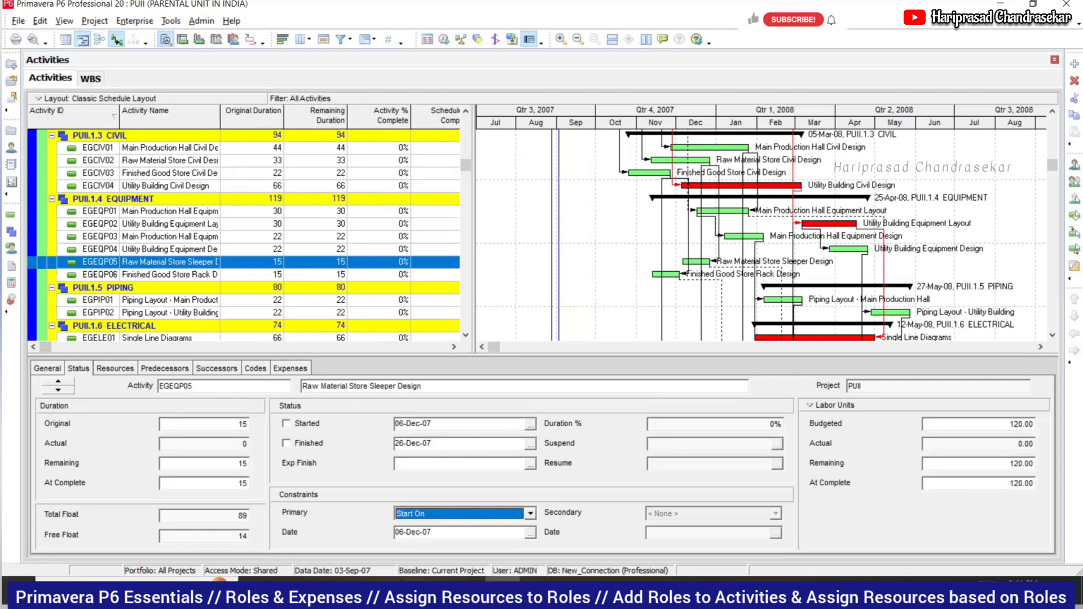
pyautogui.click(530, 533)
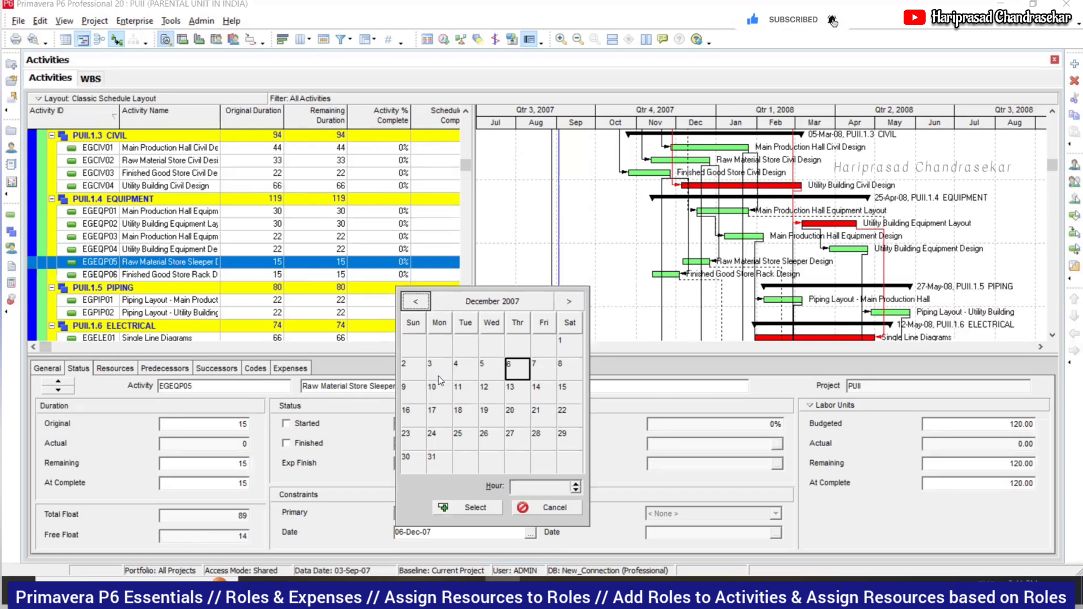
pyautogui.click(534, 507)
pyautogui.click(529, 515)
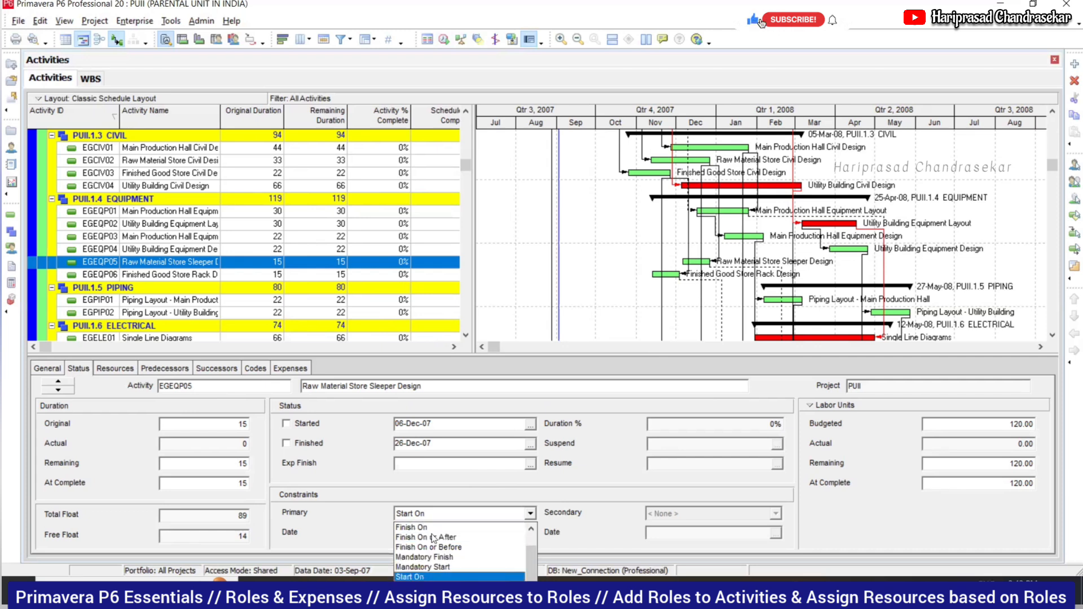
pyautogui.click(431, 514)
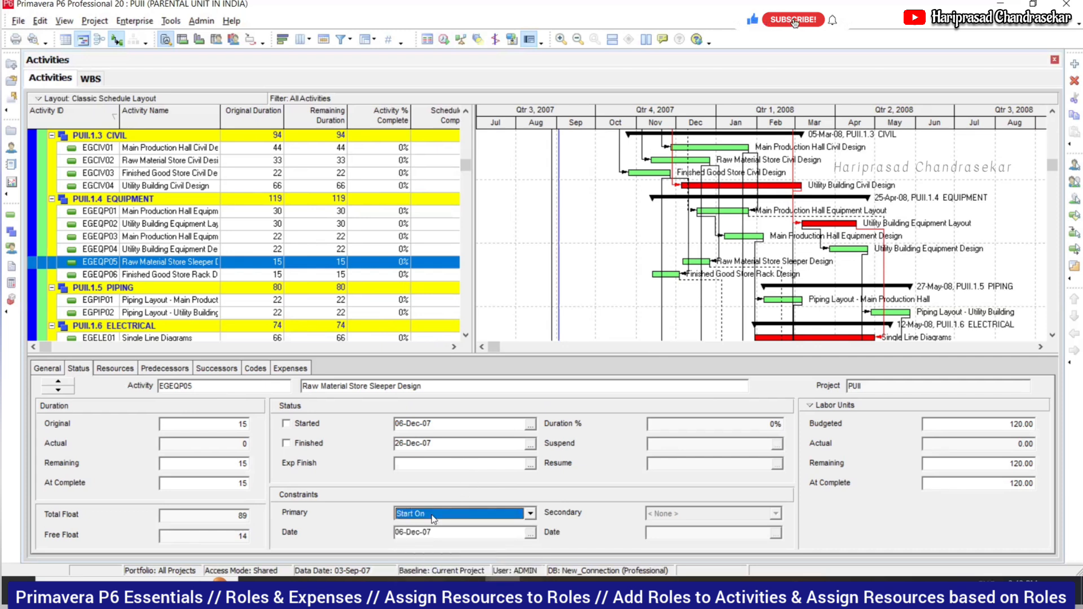
pyautogui.click(430, 516)
pyautogui.scroll(1, 398, 536)
pyautogui.scroll(1, 401, 533)
pyautogui.click(411, 526)
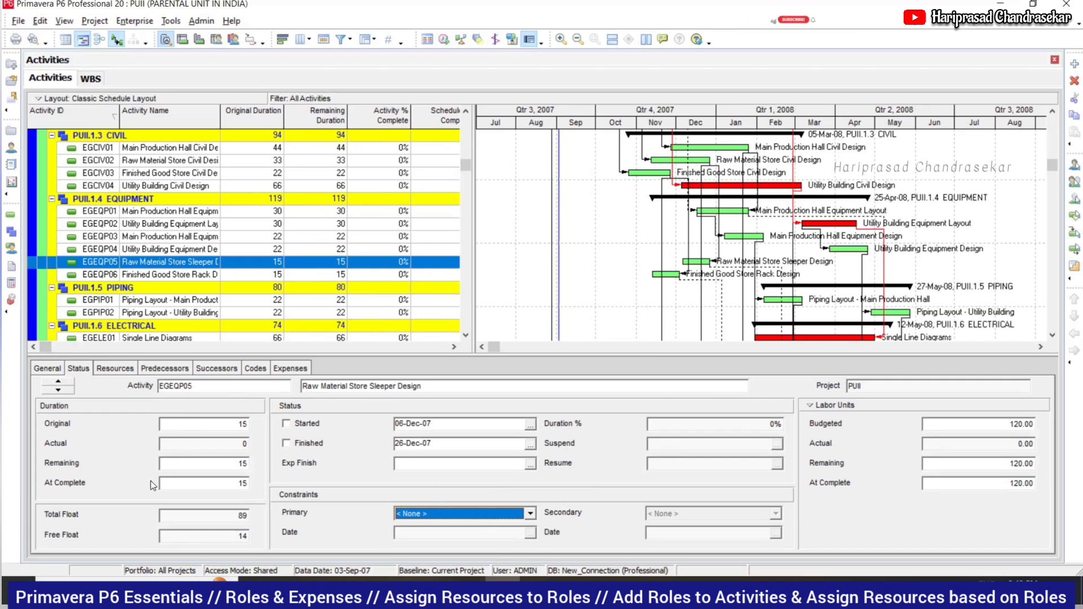
# - Select the top PUII row and scroll right to the budgeted total, expense, labor, material and nonlabor costs
pyautogui.moveTo(467, 164); pyautogui.dragTo(472, 142)
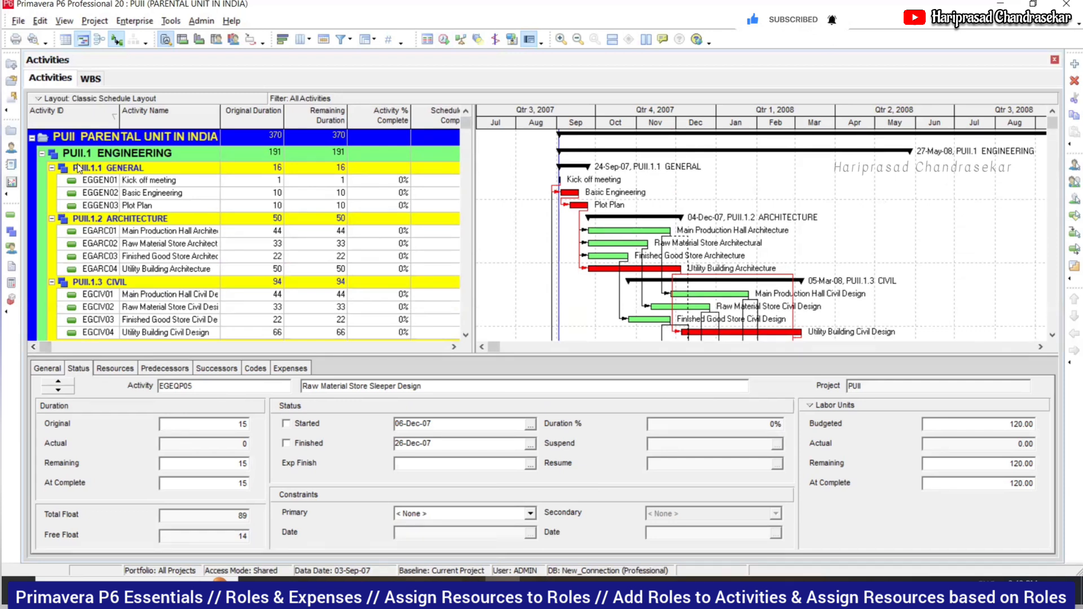
pyautogui.click(271, 139)
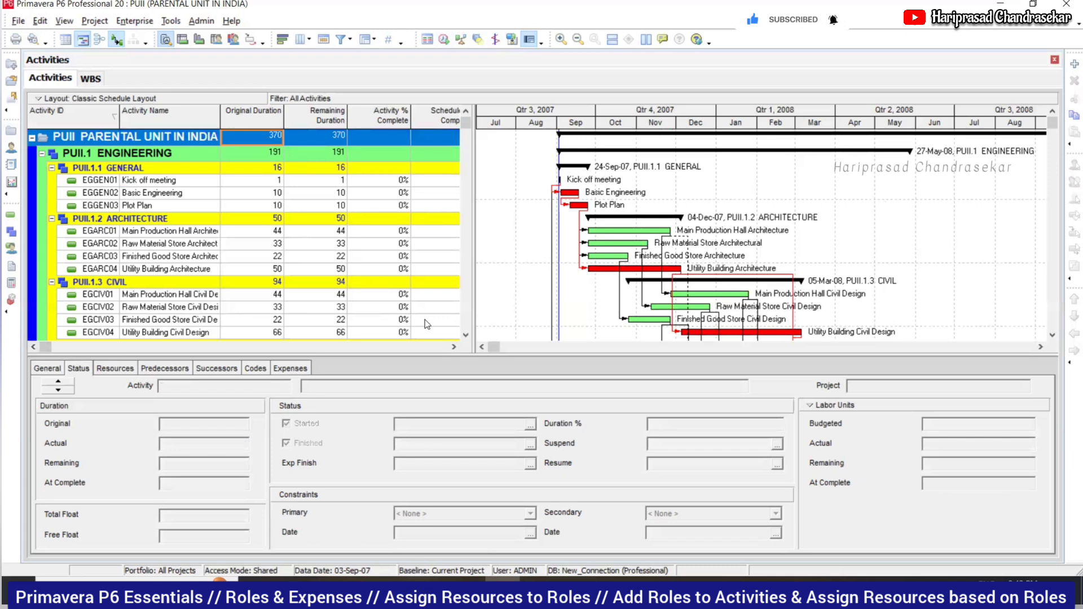
pyautogui.click(455, 347)
pyautogui.click(454, 347)
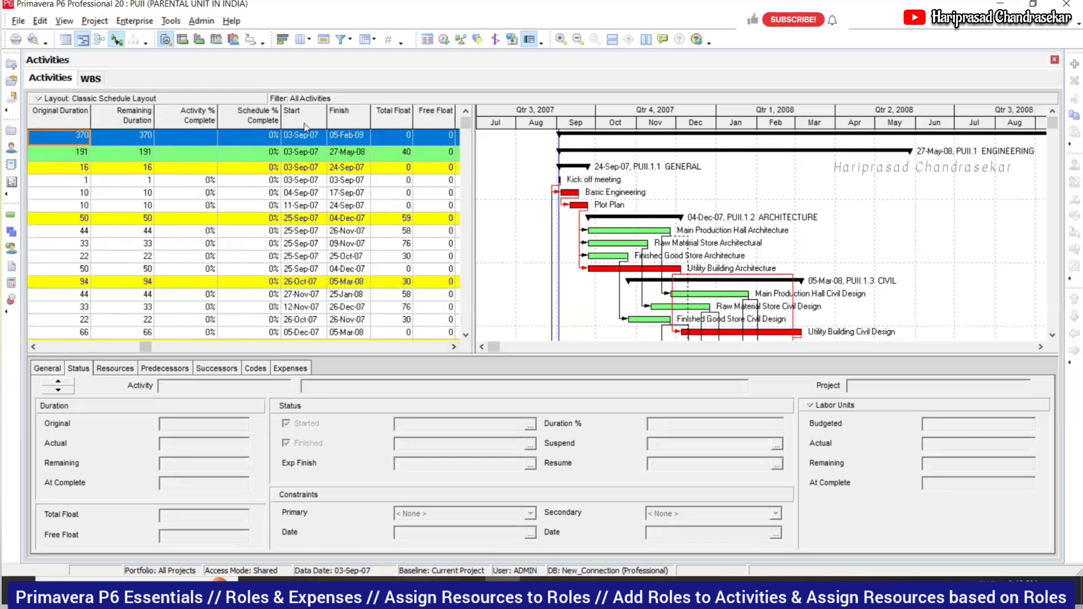
pyautogui.click(453, 347)
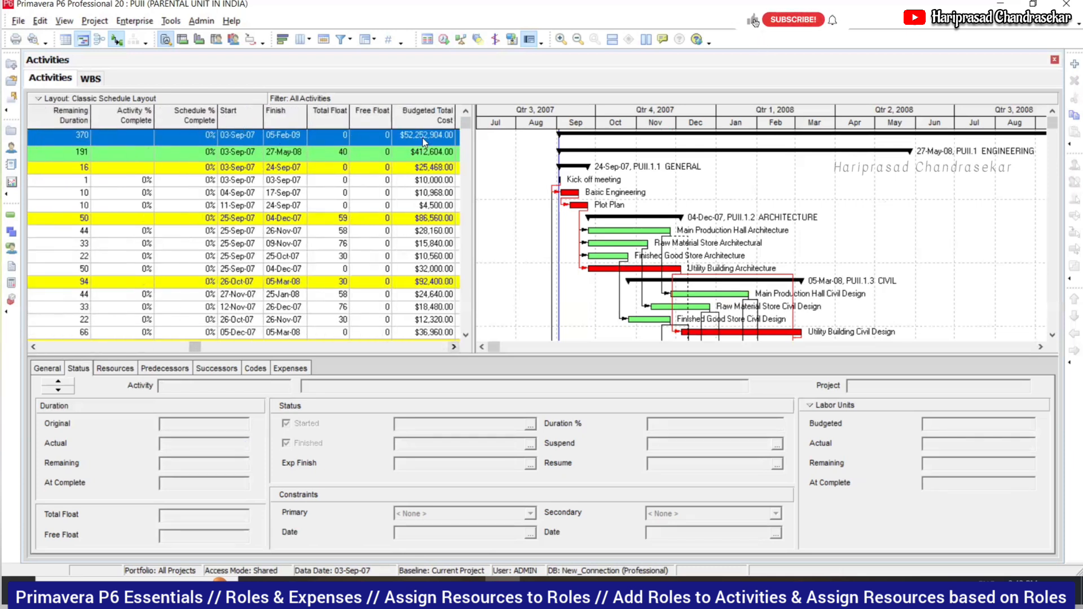
pyautogui.click(456, 346)
pyautogui.click(456, 346)
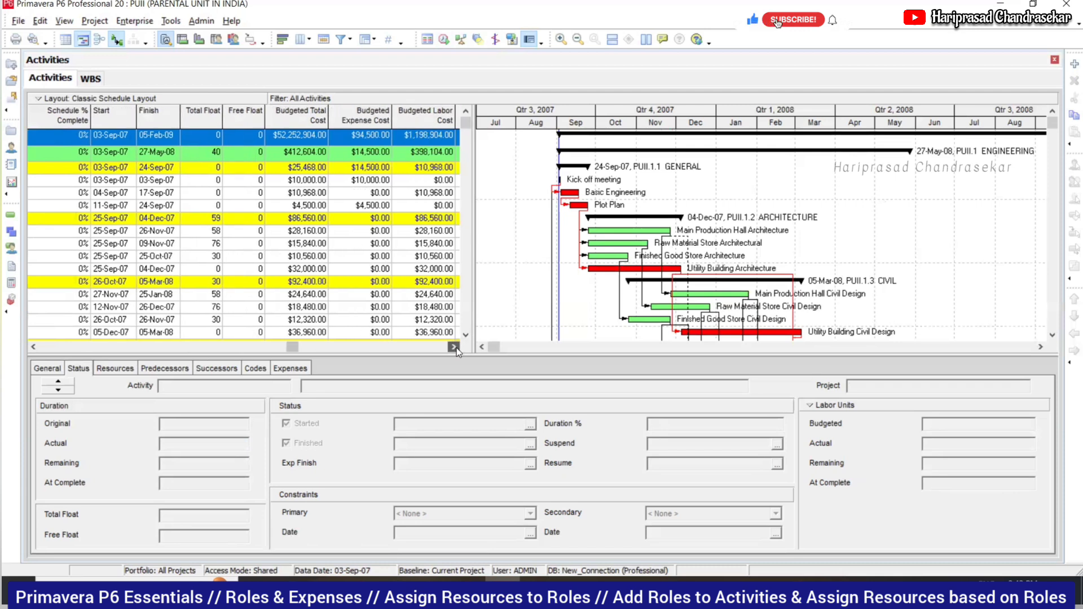
pyautogui.click(456, 346)
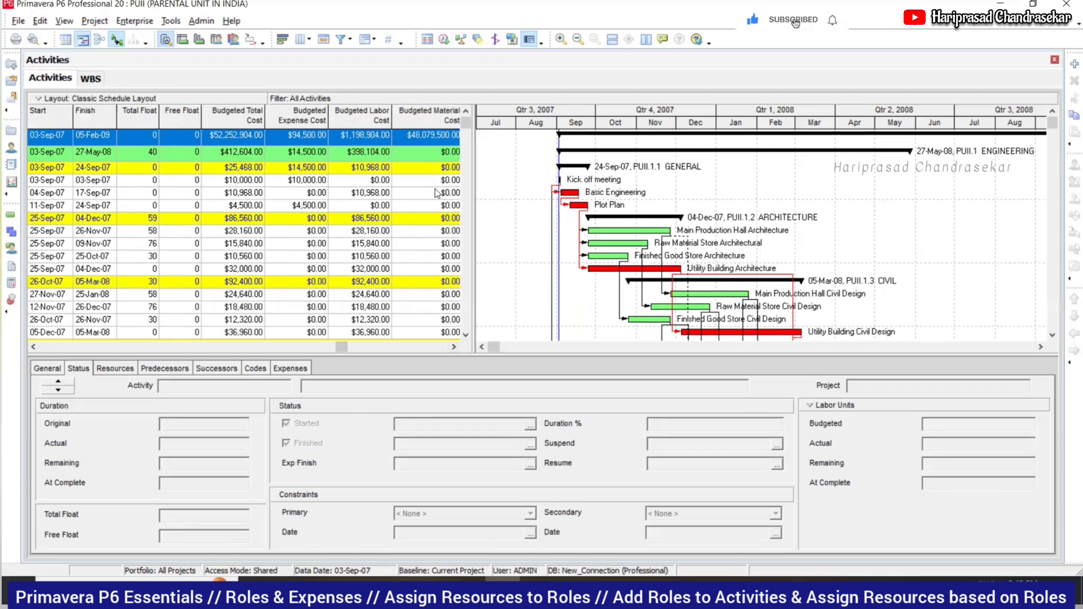
pyautogui.click(454, 346)
# - Scroll the table back to Activity ID and show the Codes tab, which lists no activity codes
pyautogui.click(453, 347)
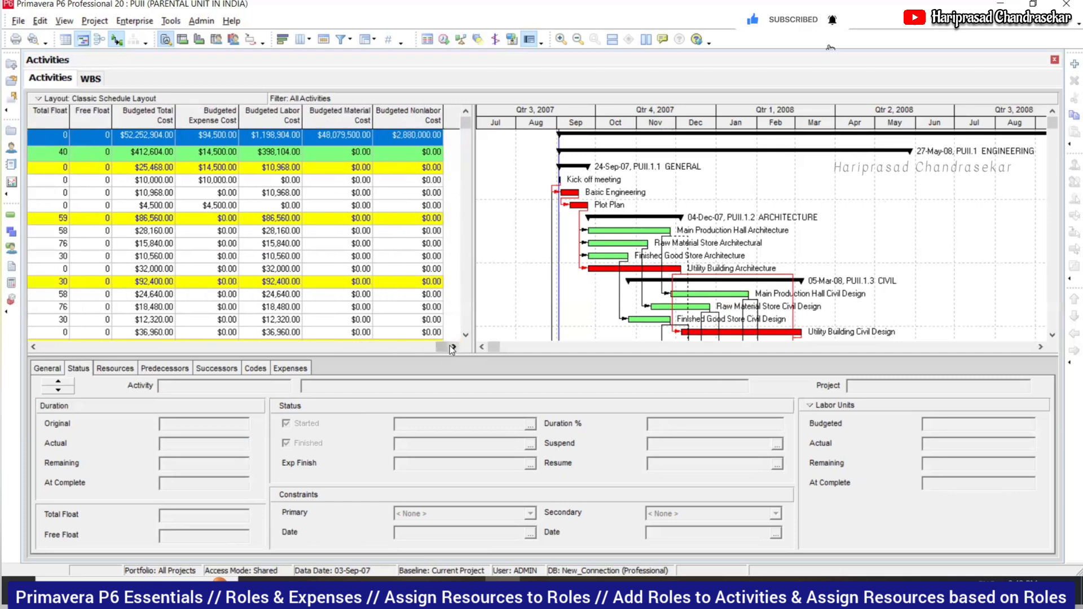
pyautogui.moveTo(442, 347); pyautogui.dragTo(44, 346)
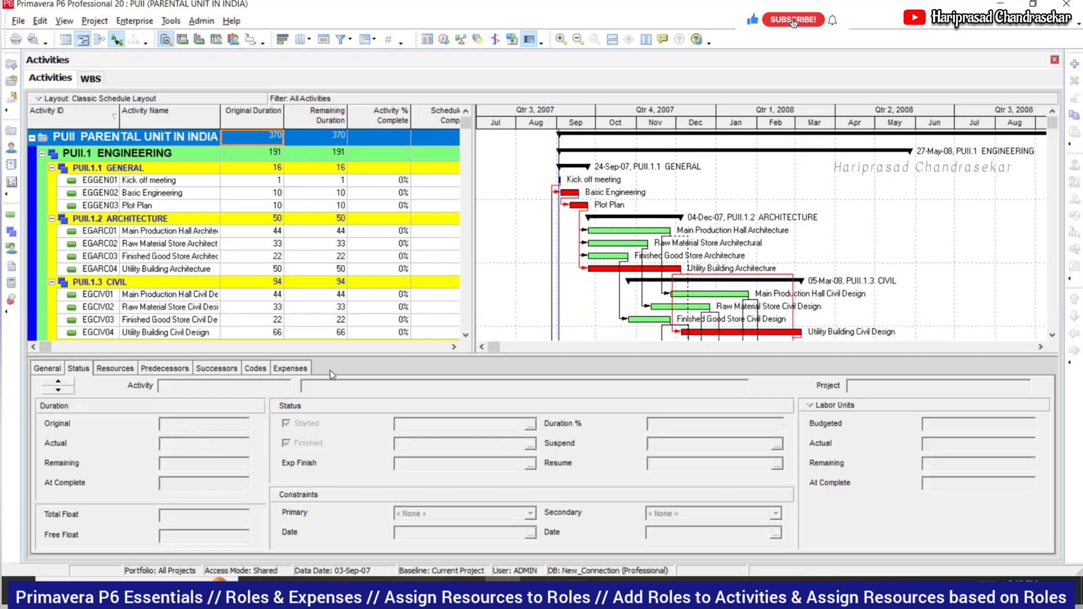
pyautogui.click(262, 368)
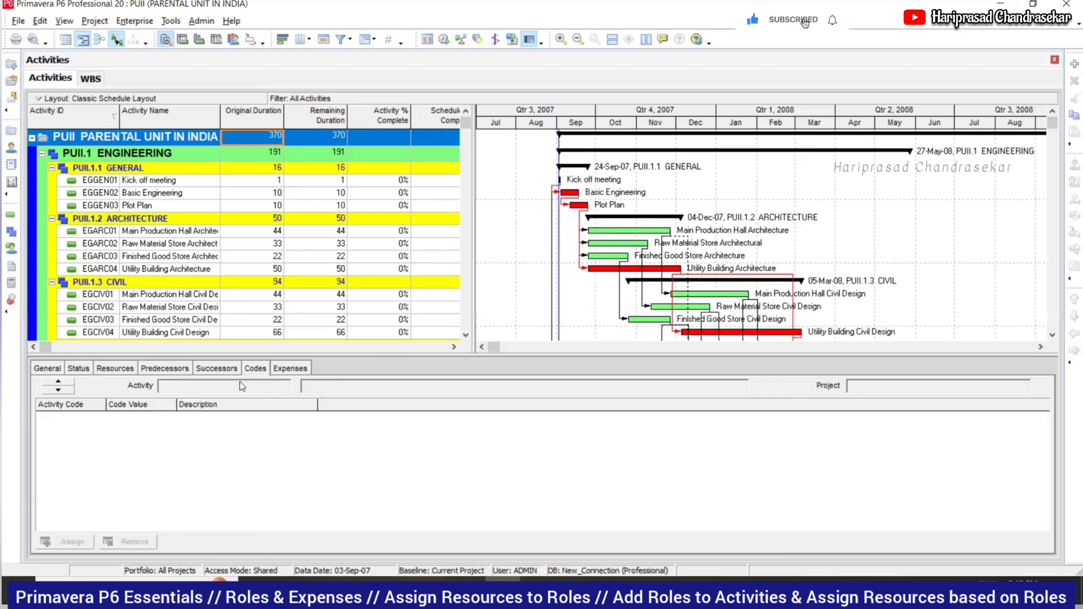
# - Check the activity codes of Kick off meeting, Basic Engineering and Plot Plan (COM, AMS, HYD)
pyautogui.click(129, 182)
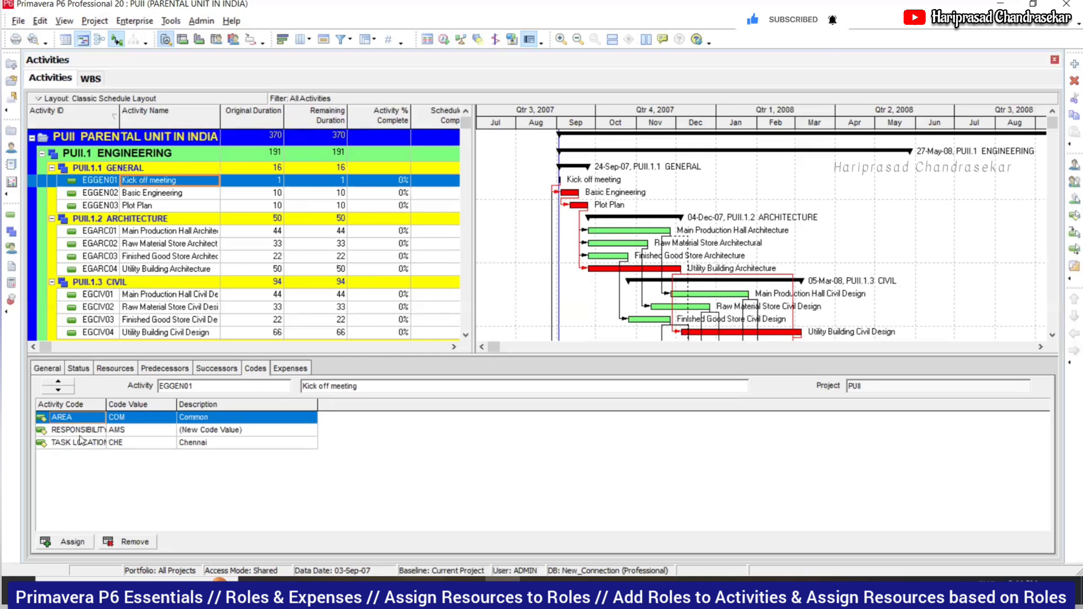
pyautogui.click(180, 198)
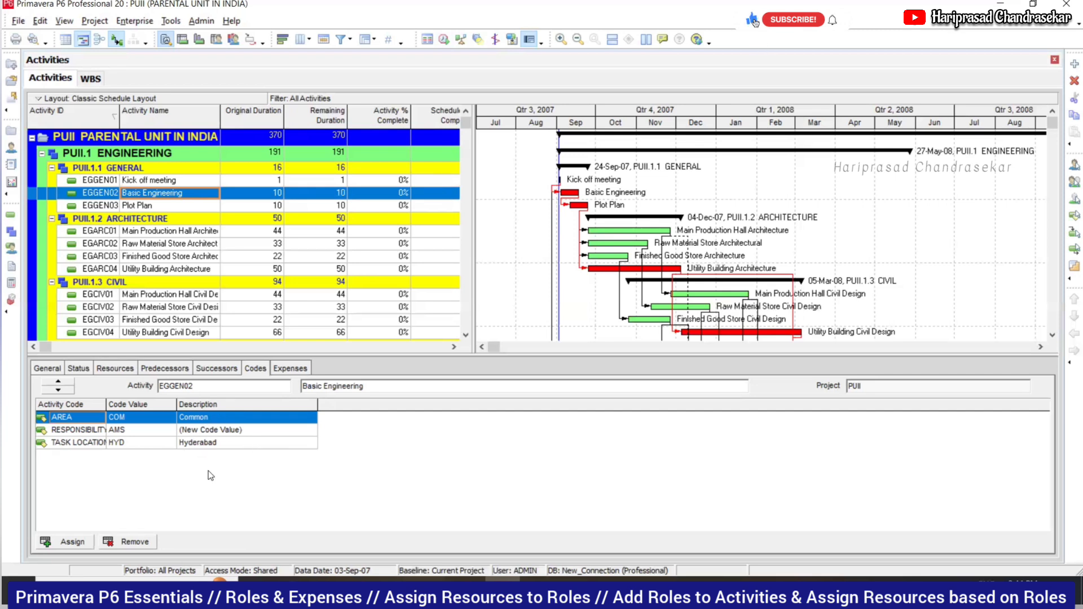
pyautogui.click(281, 433)
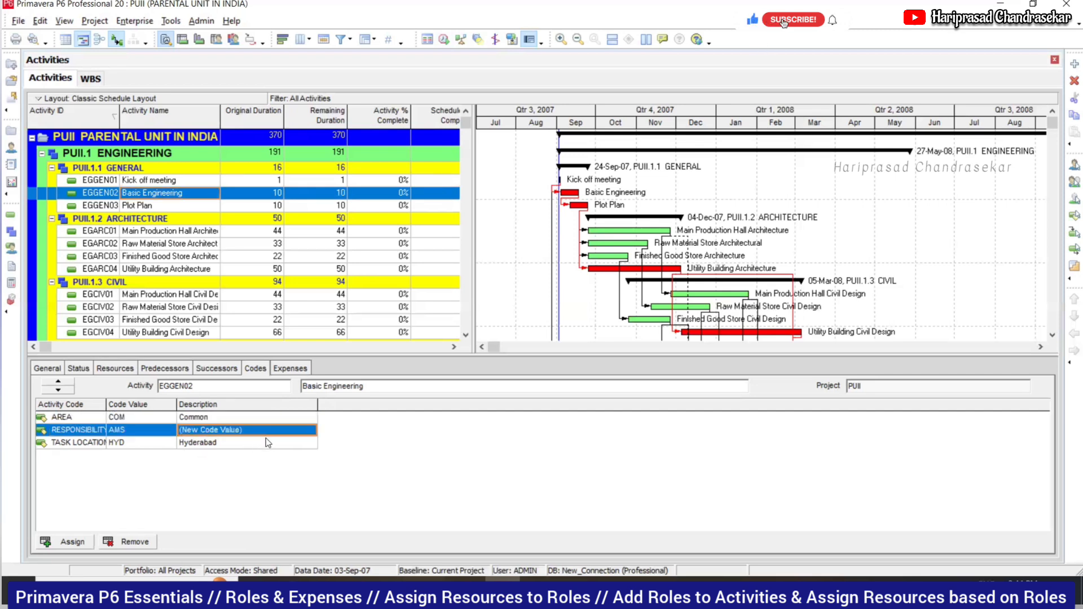
pyautogui.click(150, 208)
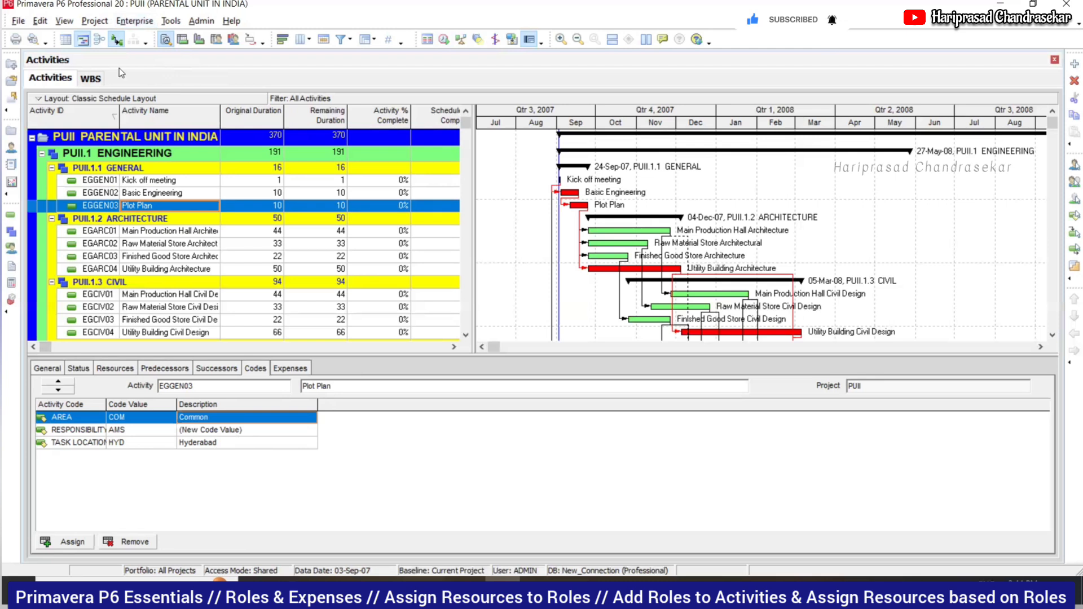
pyautogui.click(137, 22)
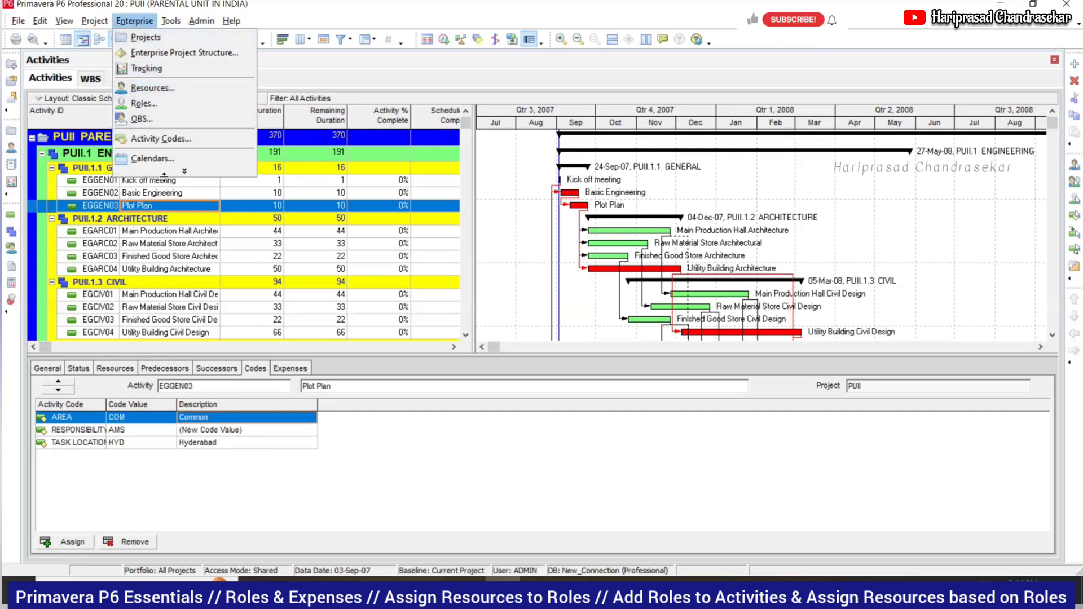
# - Open the Activity Codes dictionary and show the global AREA code values
pyautogui.press('Escape')
pyautogui.click(136, 22)
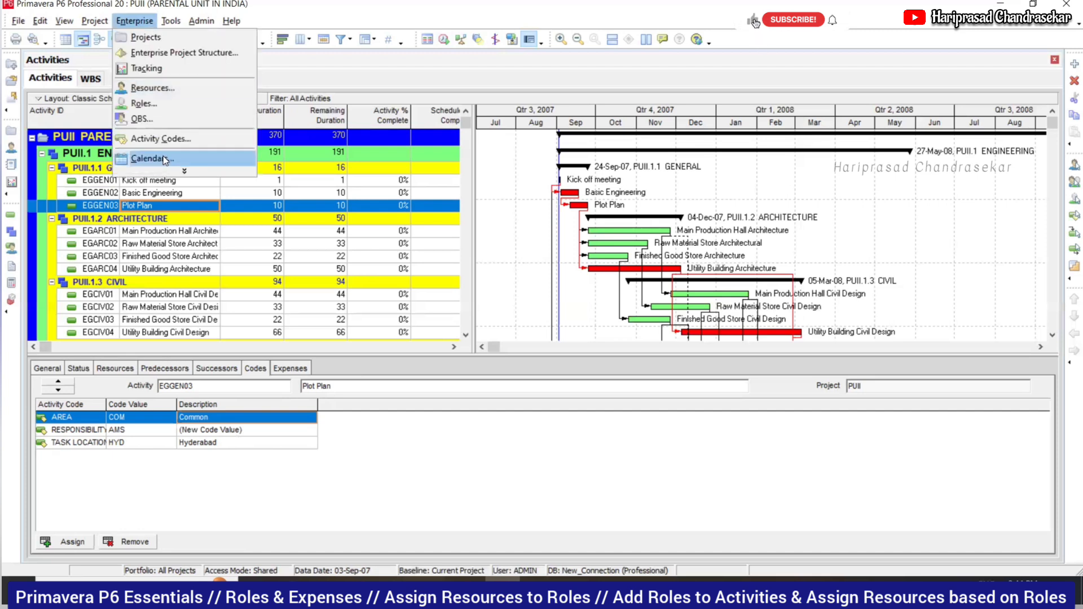
pyautogui.click(164, 170)
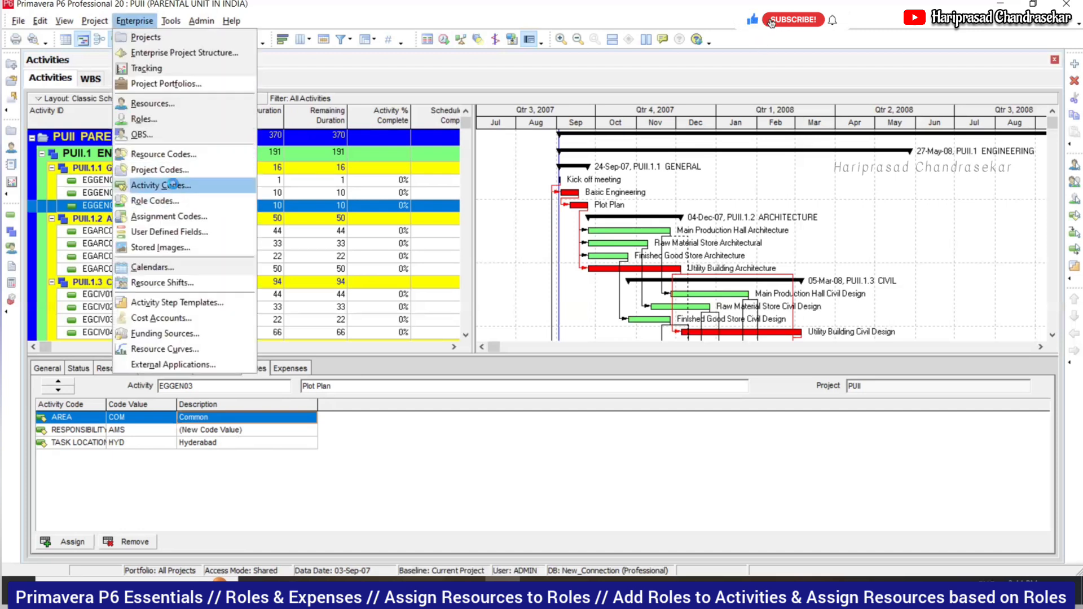
pyautogui.click(170, 184)
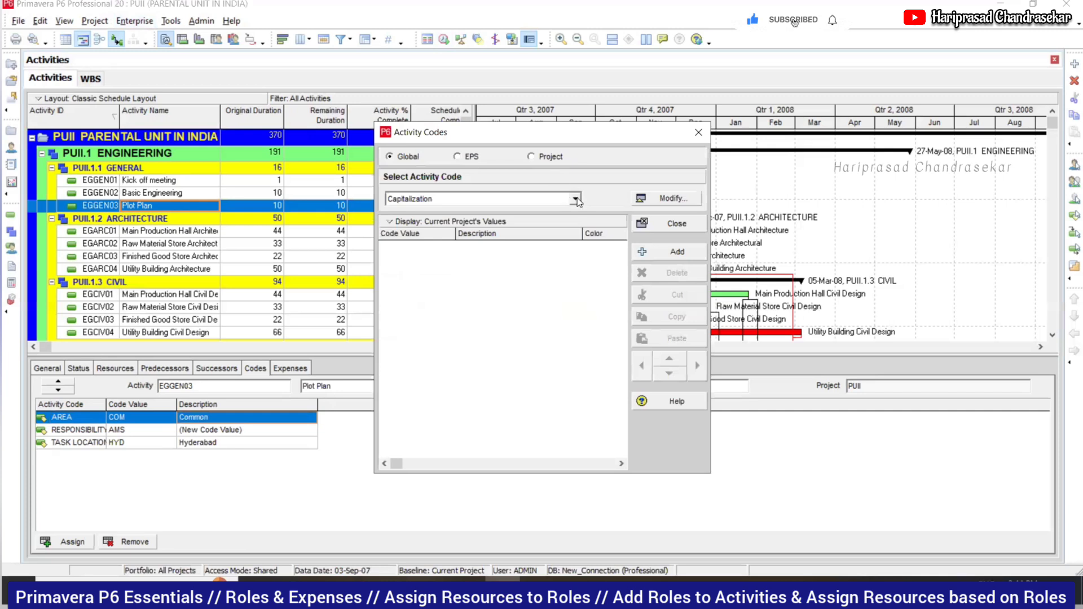
pyautogui.click(542, 159)
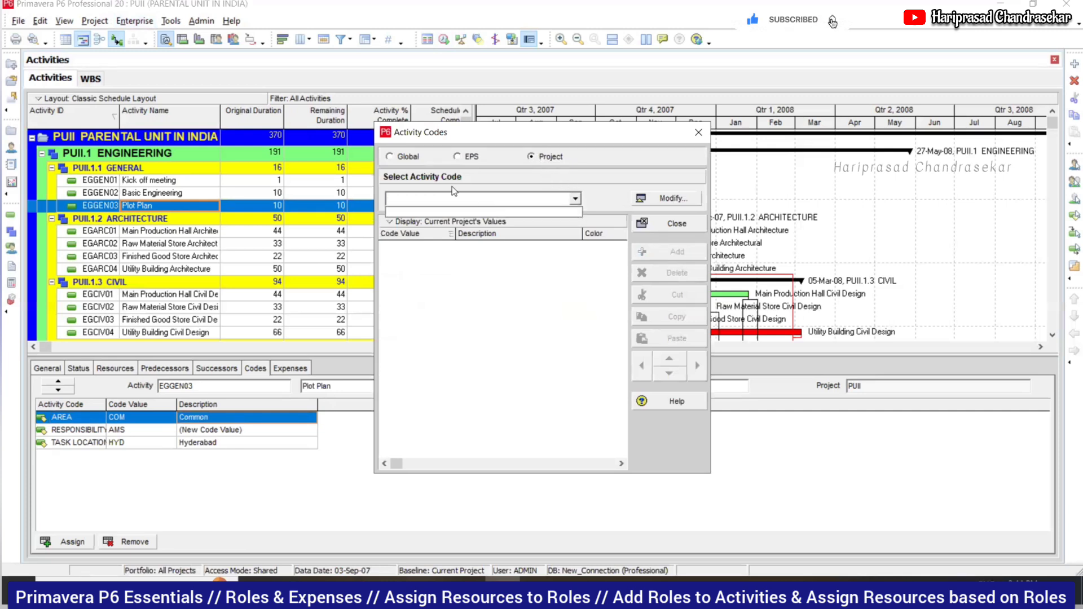
pyautogui.click(390, 157)
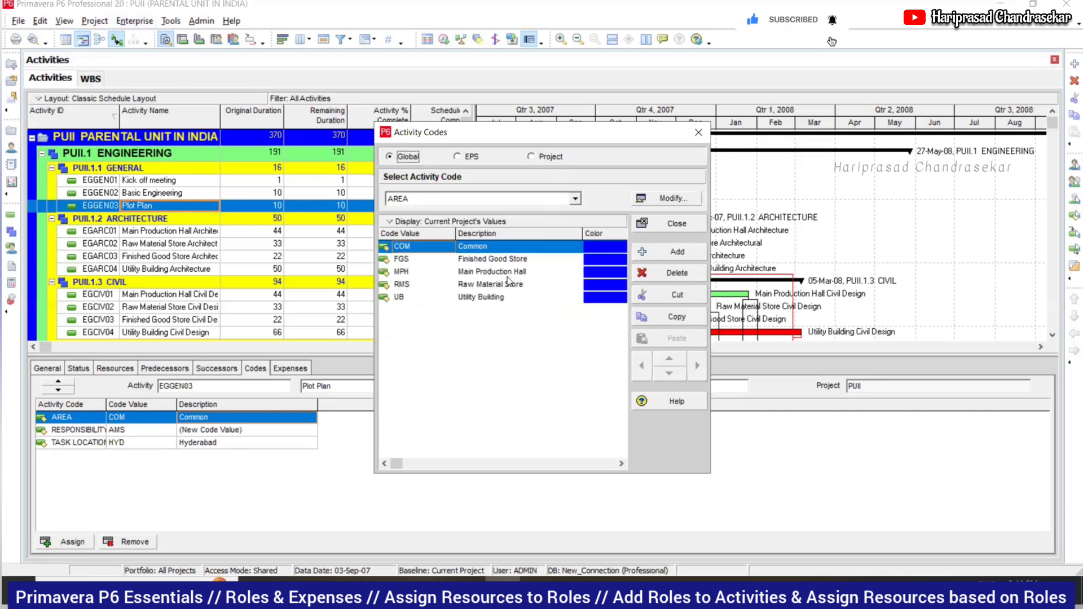
# - View the TASK LOCATION values, then RESPONSIBILITY-1 values (AB, AJ, AMS, JM, PKS, PVS, SKM)
pyautogui.click(574, 198)
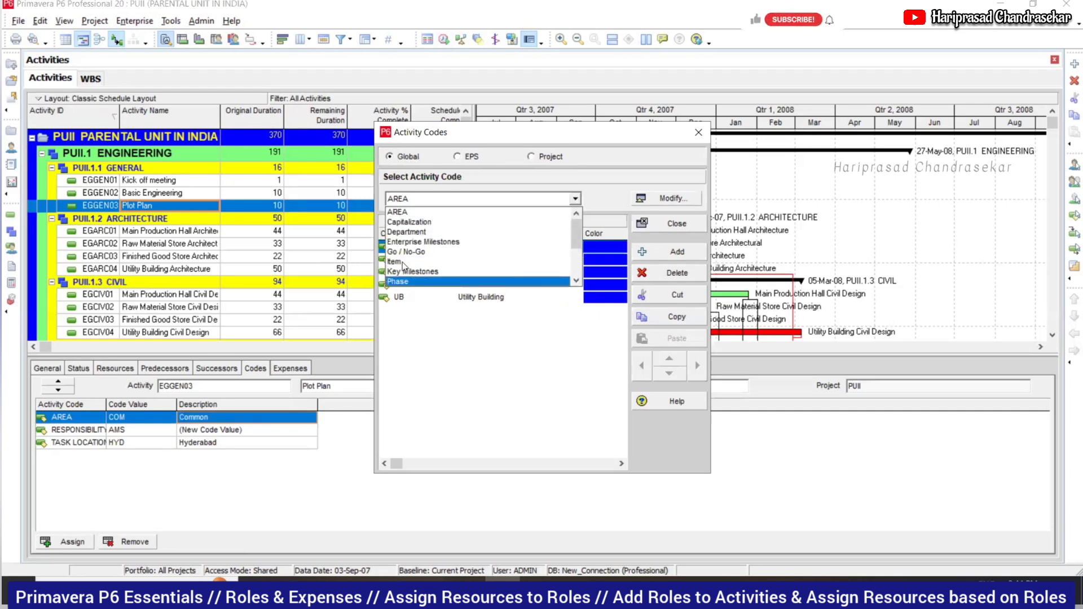
pyautogui.scroll(-3, 429, 271)
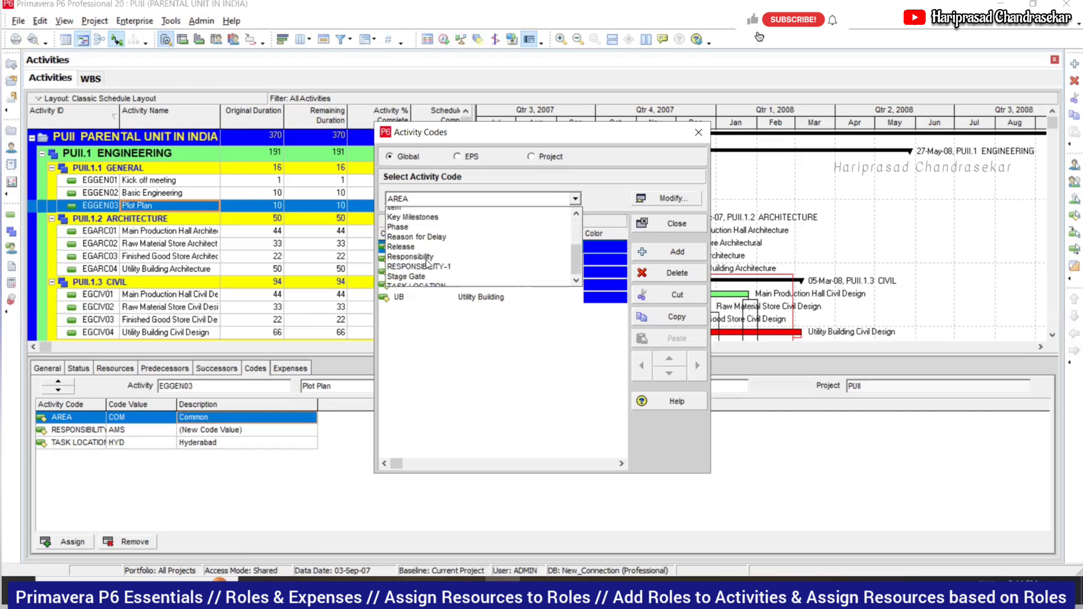
pyautogui.click(431, 277)
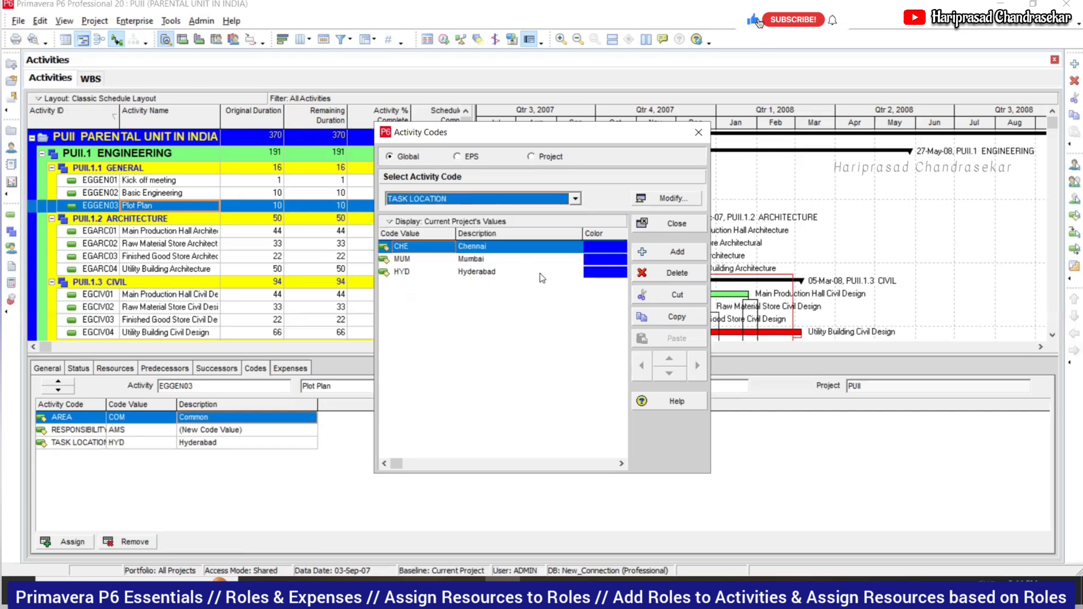
pyautogui.click(575, 198)
pyautogui.click(454, 252)
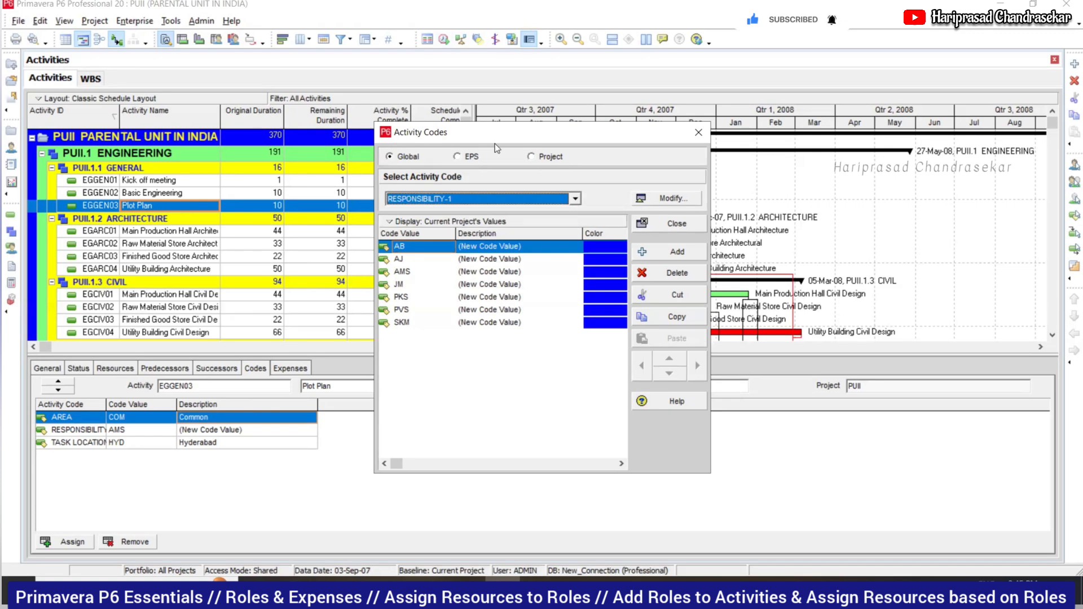
pyautogui.moveTo(495, 143); pyautogui.dragTo(514, 194)
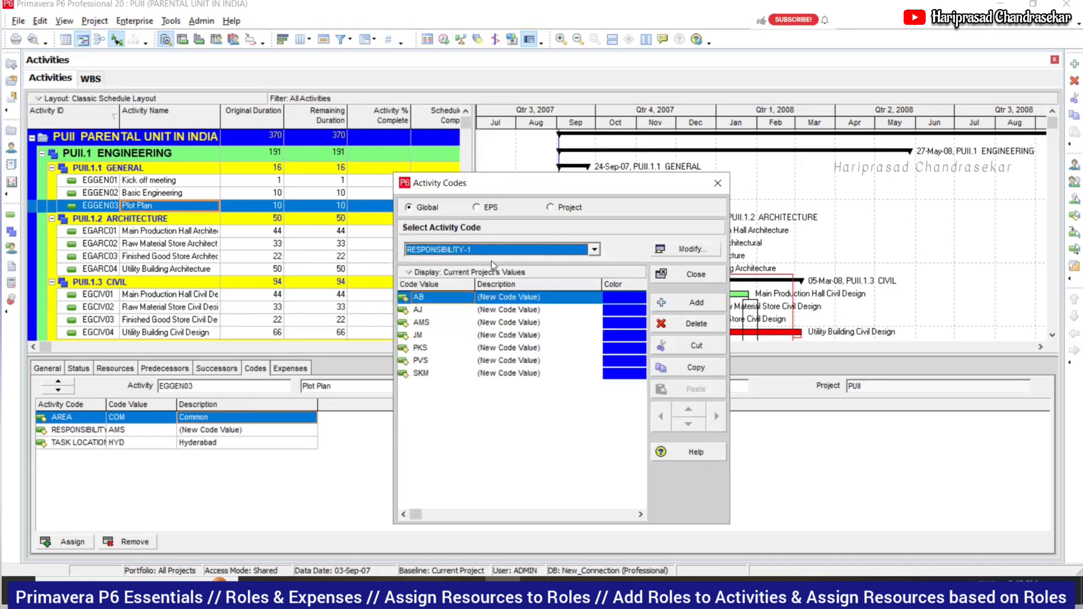
# - Reopen Activity Codes and compare EPS, Project and Global scopes, confirming the project has none
pyautogui.click(718, 184)
pyautogui.click(142, 22)
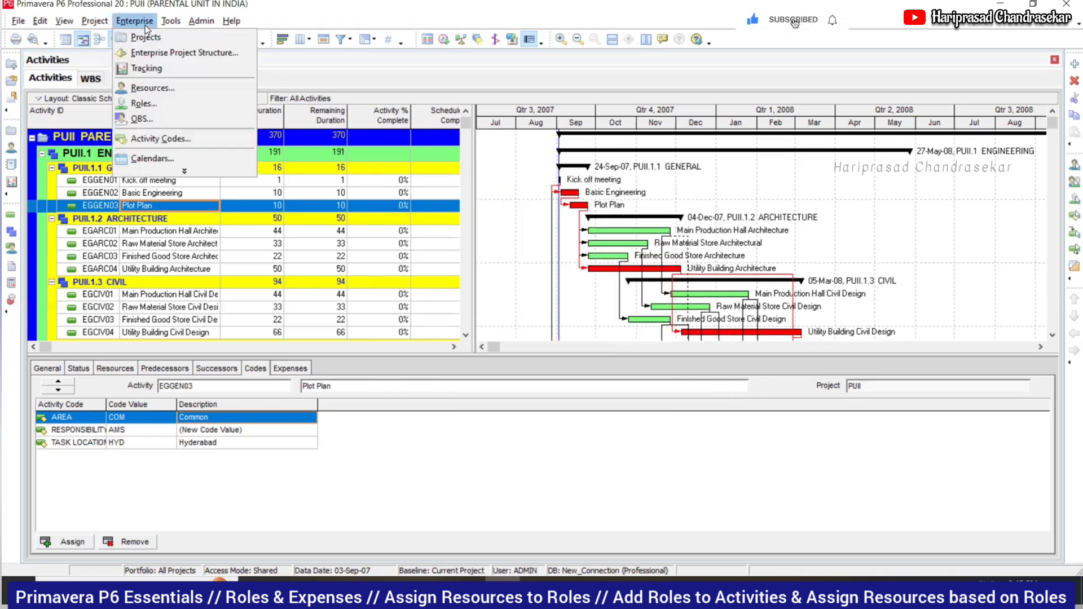
pyautogui.click(179, 172)
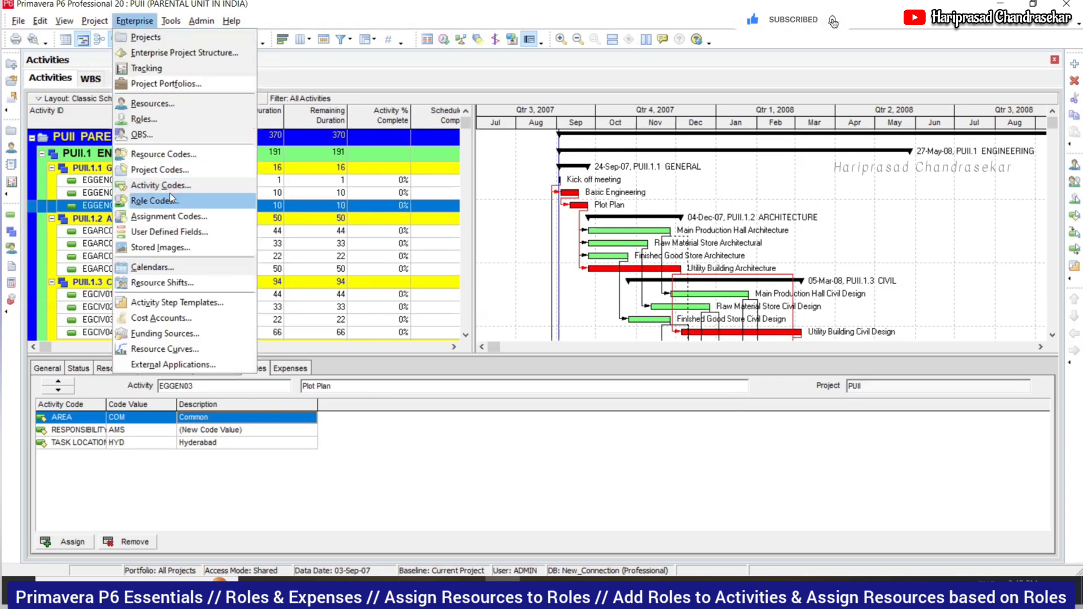
pyautogui.click(167, 181)
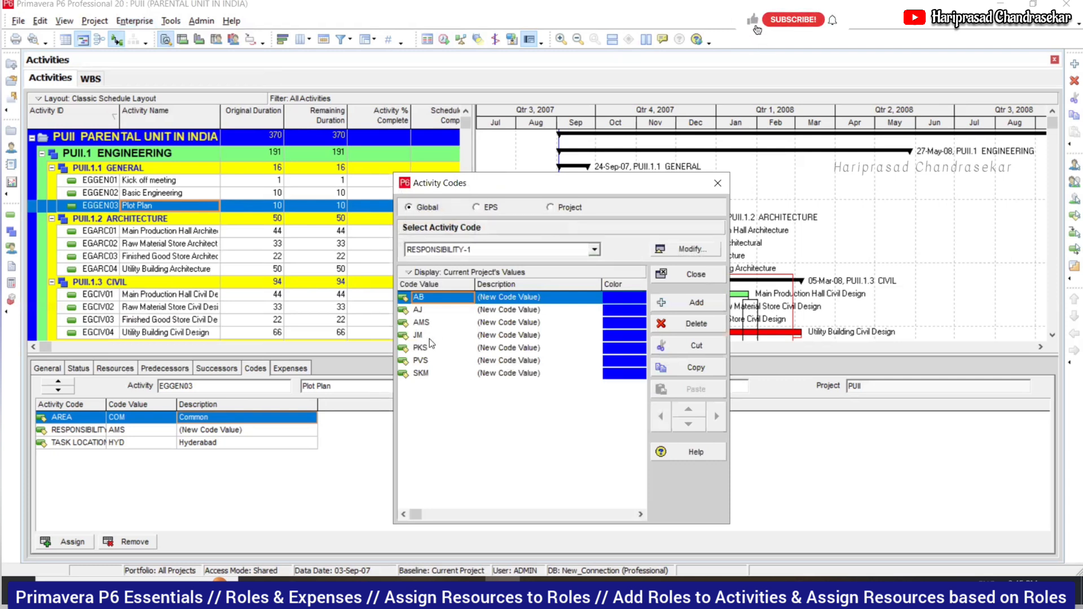
pyautogui.click(483, 210)
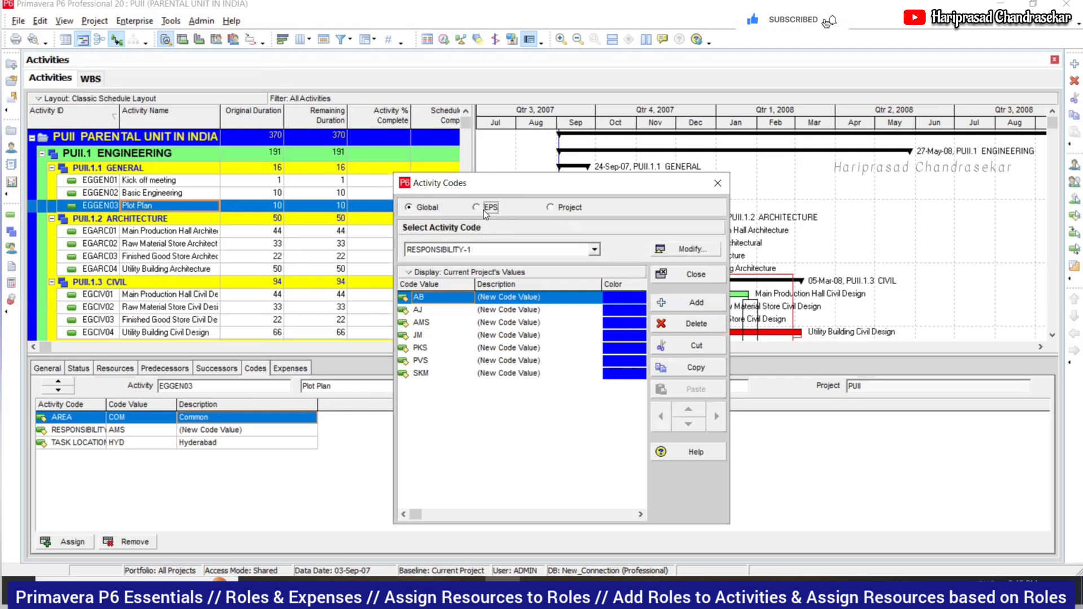
pyautogui.click(548, 208)
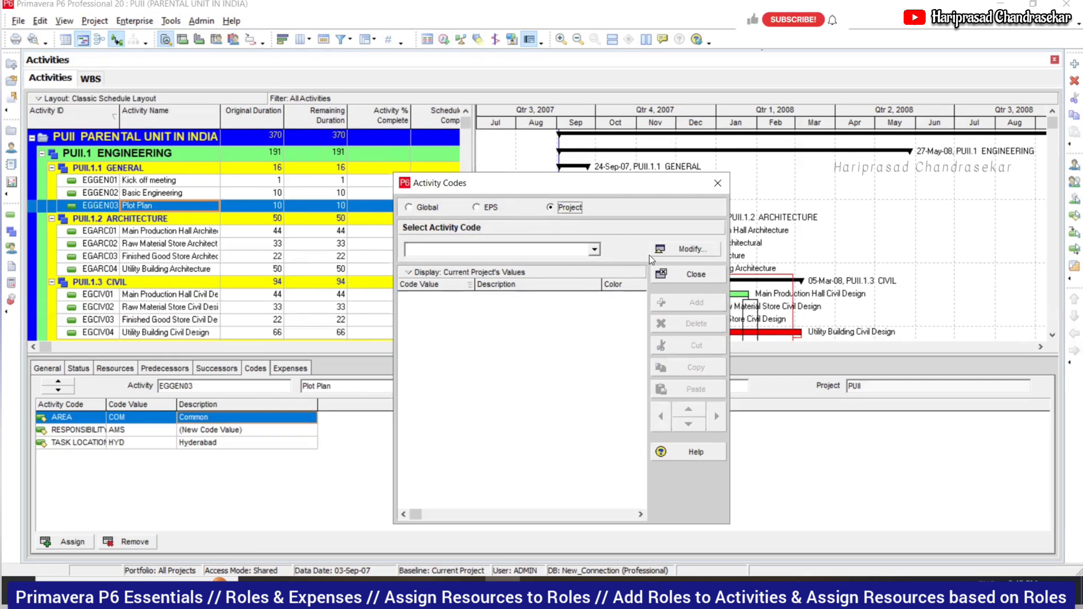
pyautogui.click(415, 208)
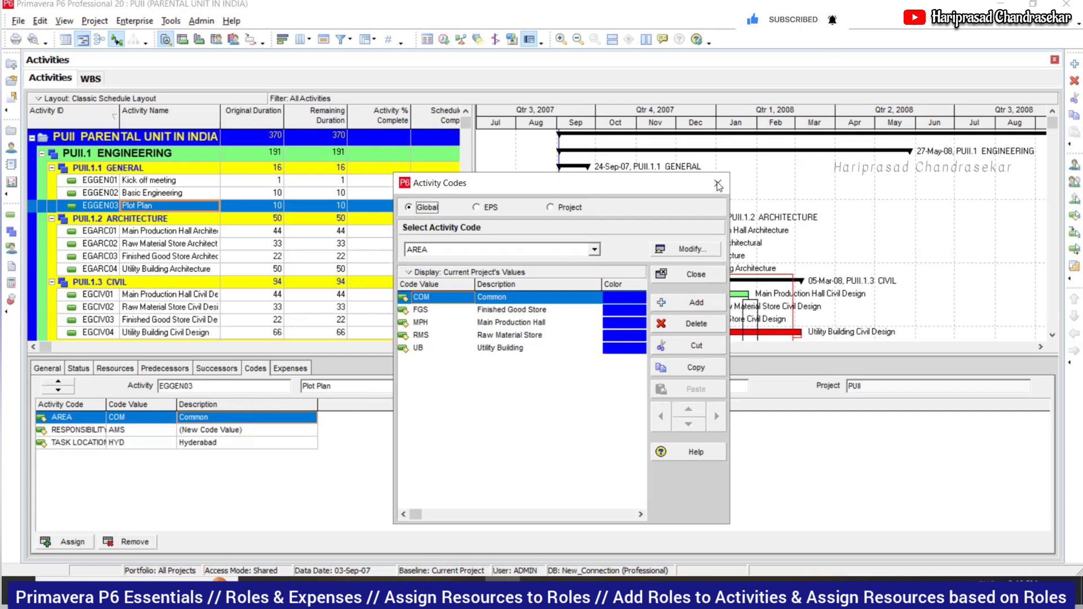
pyautogui.click(134, 21)
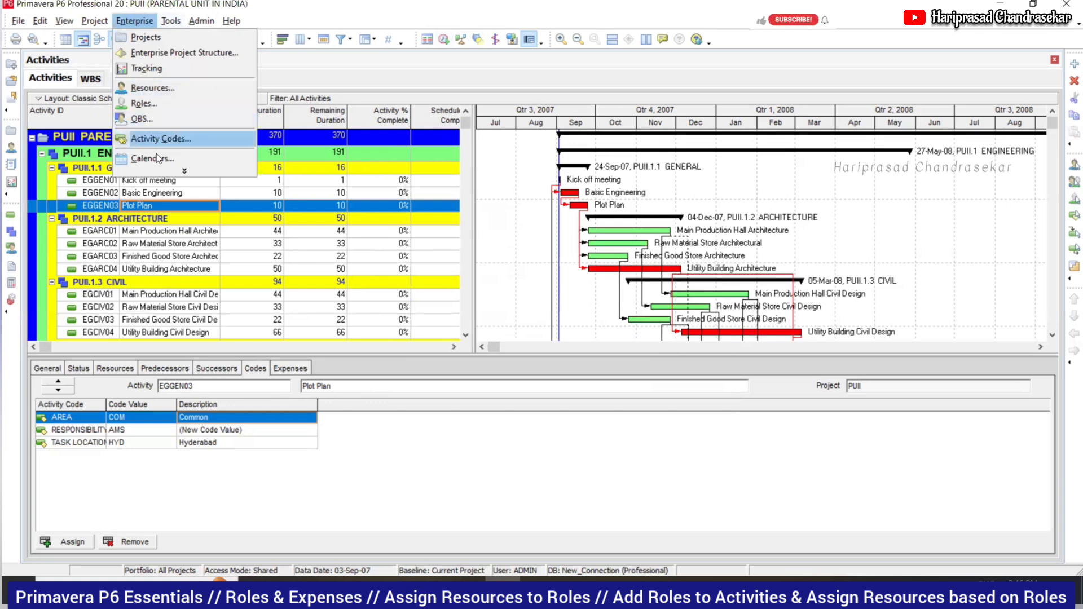
pyautogui.click(162, 171)
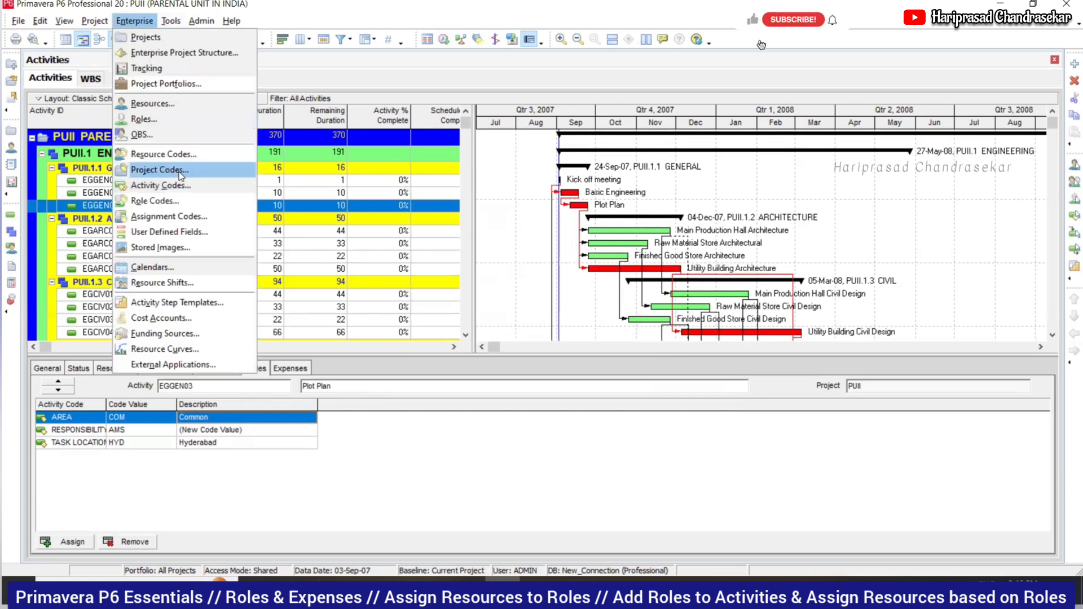
pyautogui.click(180, 169)
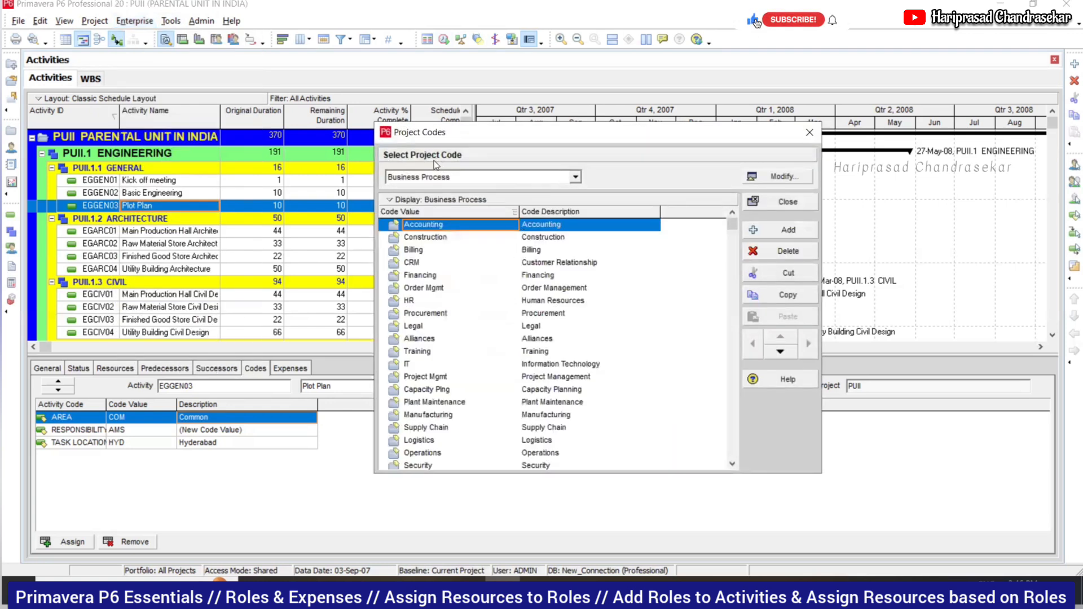
pyautogui.click(571, 179)
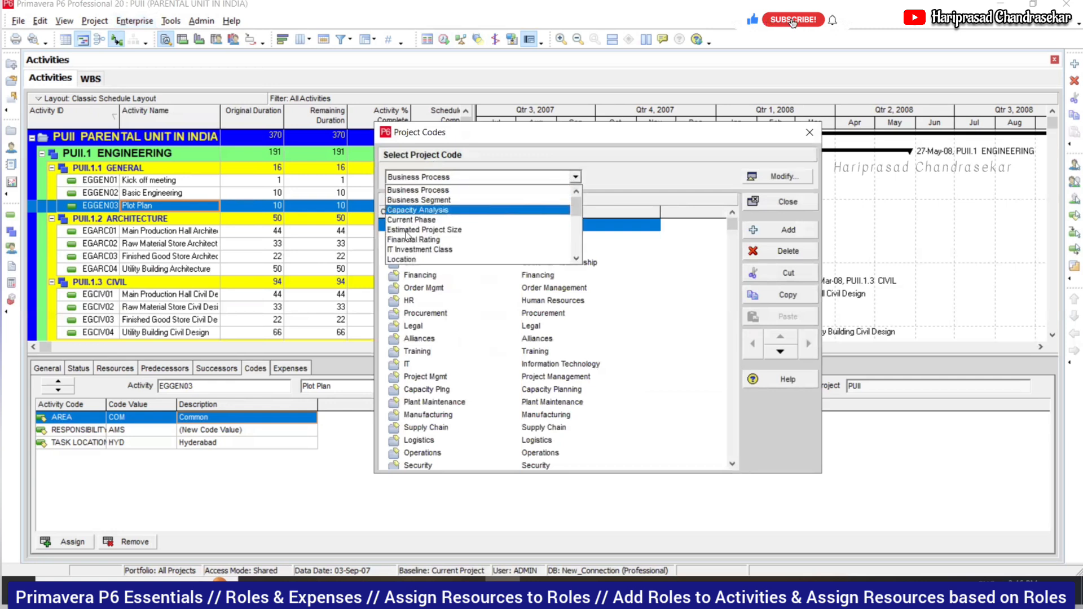
pyautogui.click(677, 186)
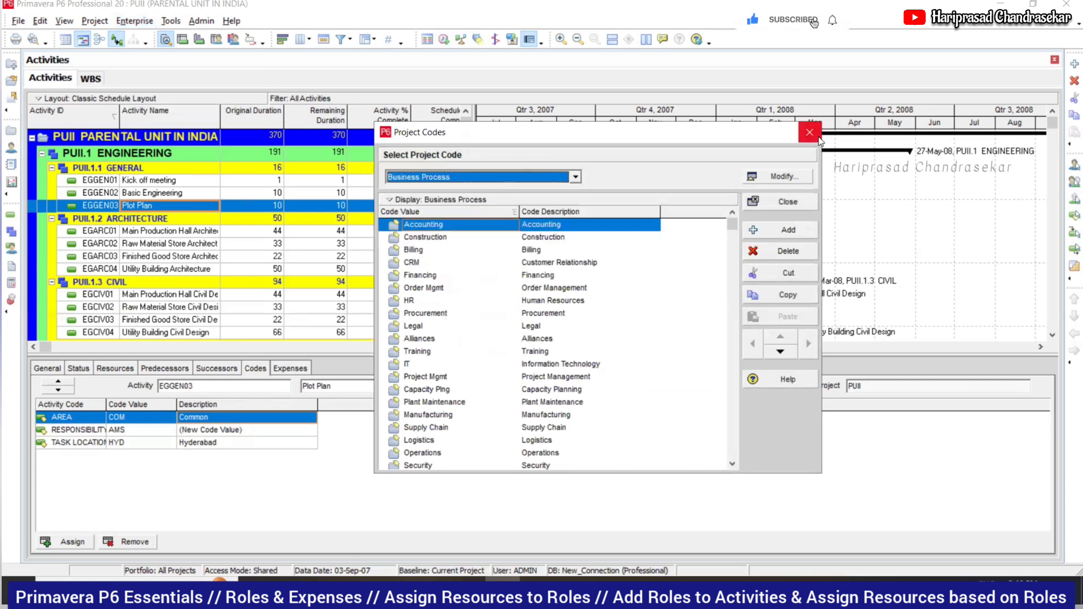
pyautogui.click(809, 132)
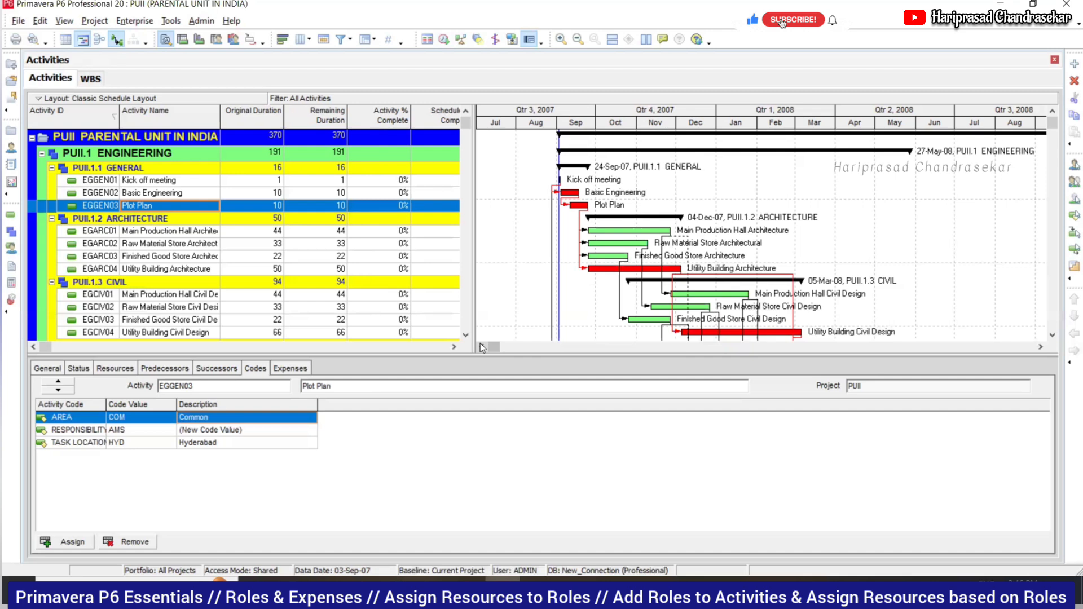
# - Show the Successors details and confirm the EGARC01 link stays finish-to-start
pyautogui.click(234, 370)
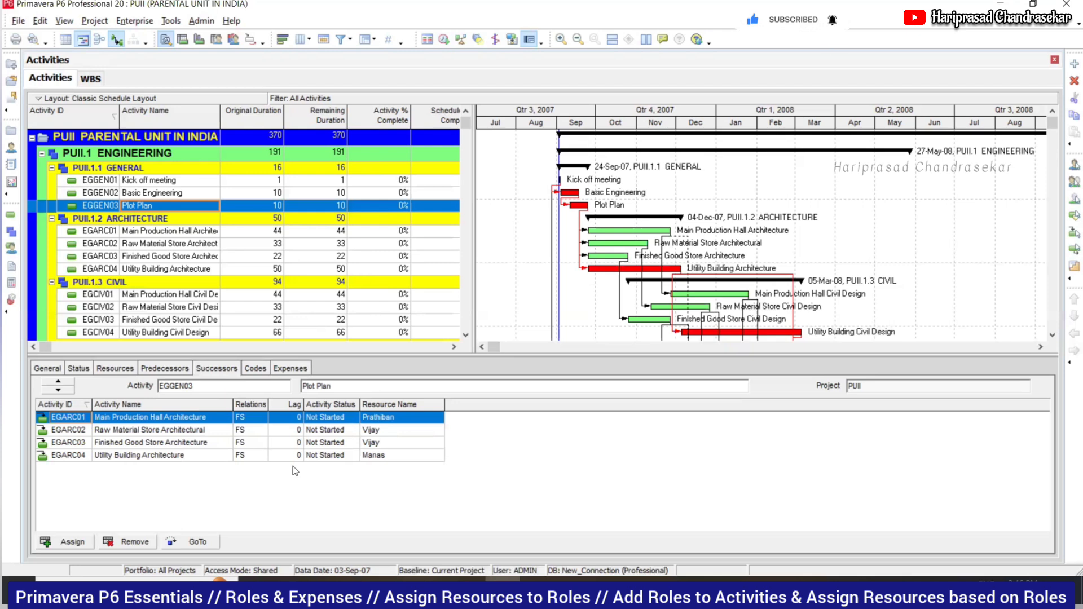
pyautogui.click(262, 419)
pyautogui.click(262, 418)
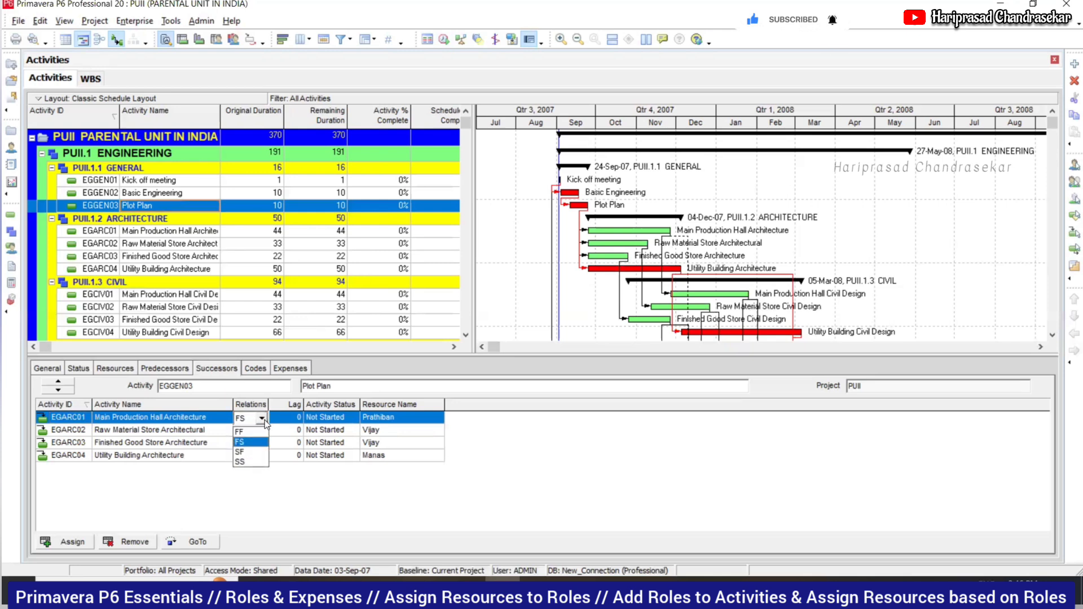
pyautogui.click(264, 482)
pyautogui.click(293, 417)
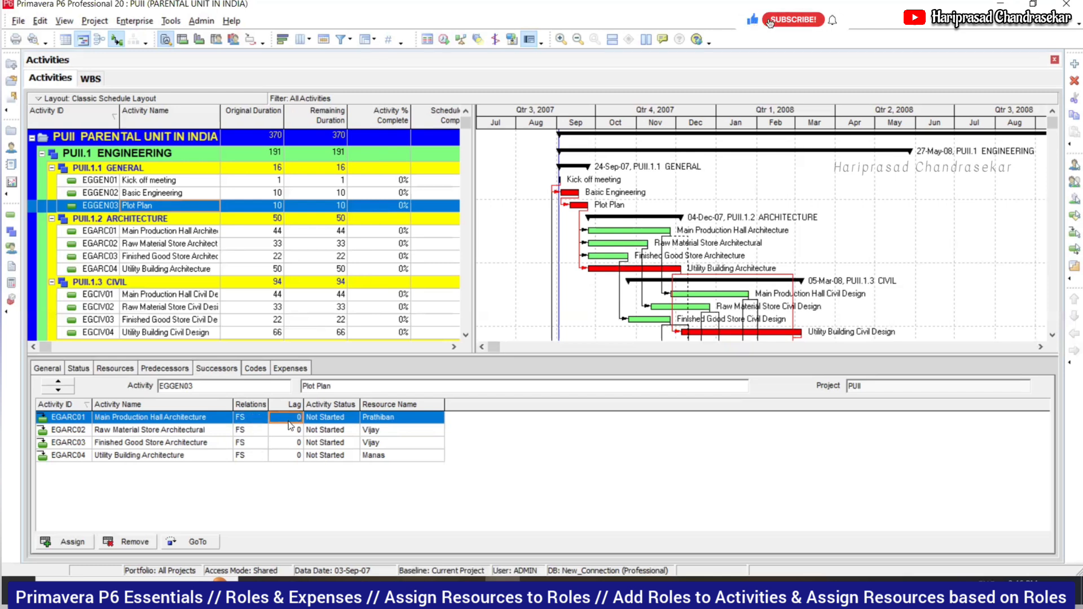
# - Review successors of civil, equipment, piping and instrument activities, ending at Instrument Specs' -15 lag
pyautogui.click(162, 232)
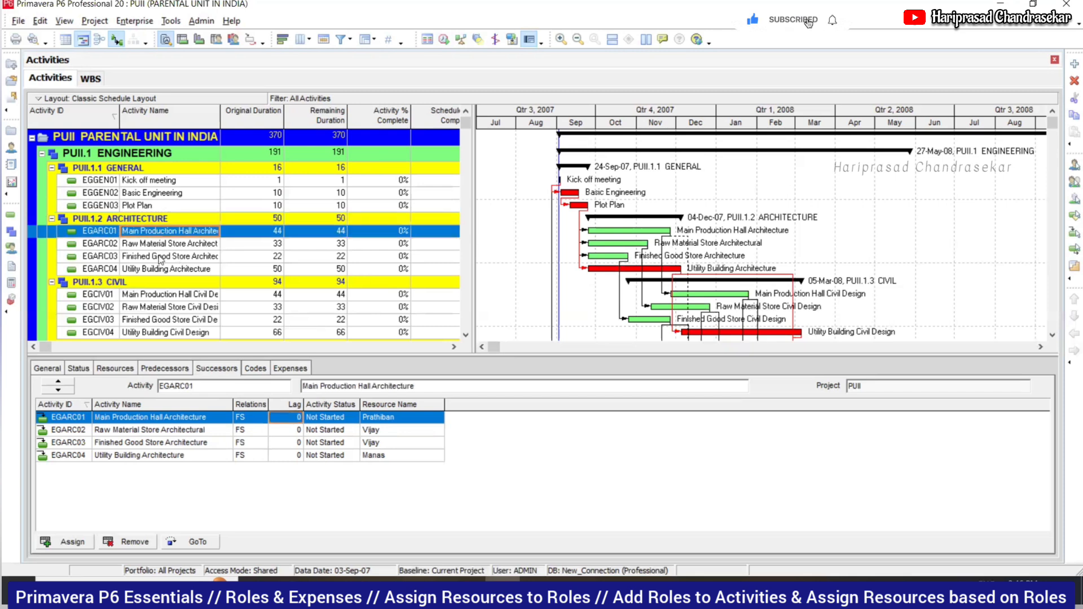
pyautogui.click(157, 320)
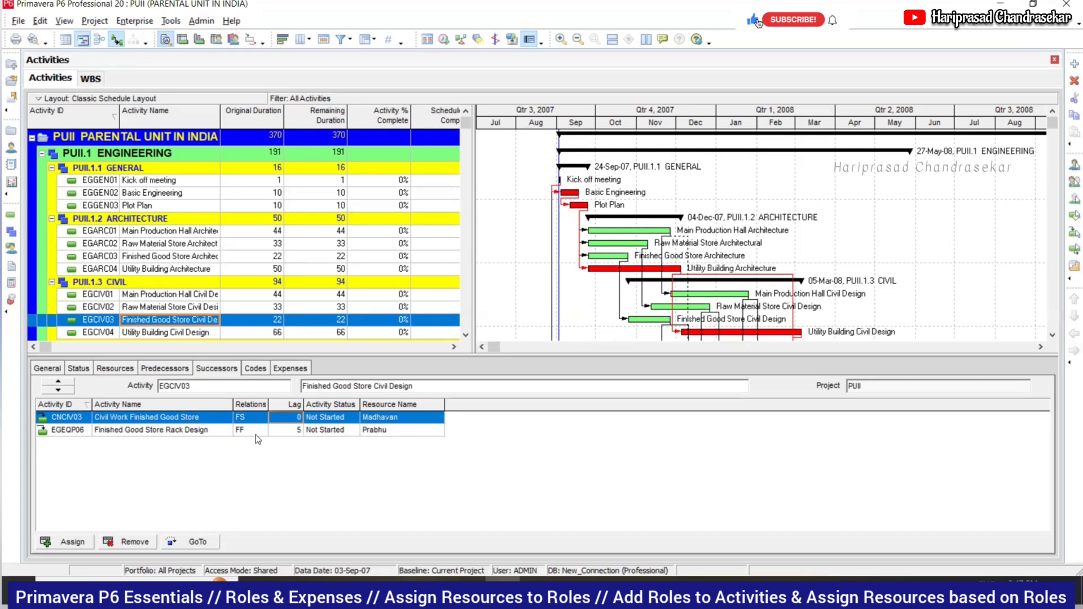
pyautogui.scroll(-2, 208, 289)
pyautogui.click(207, 289)
pyautogui.scroll(-3, 209, 291)
pyautogui.click(197, 289)
pyautogui.click(189, 303)
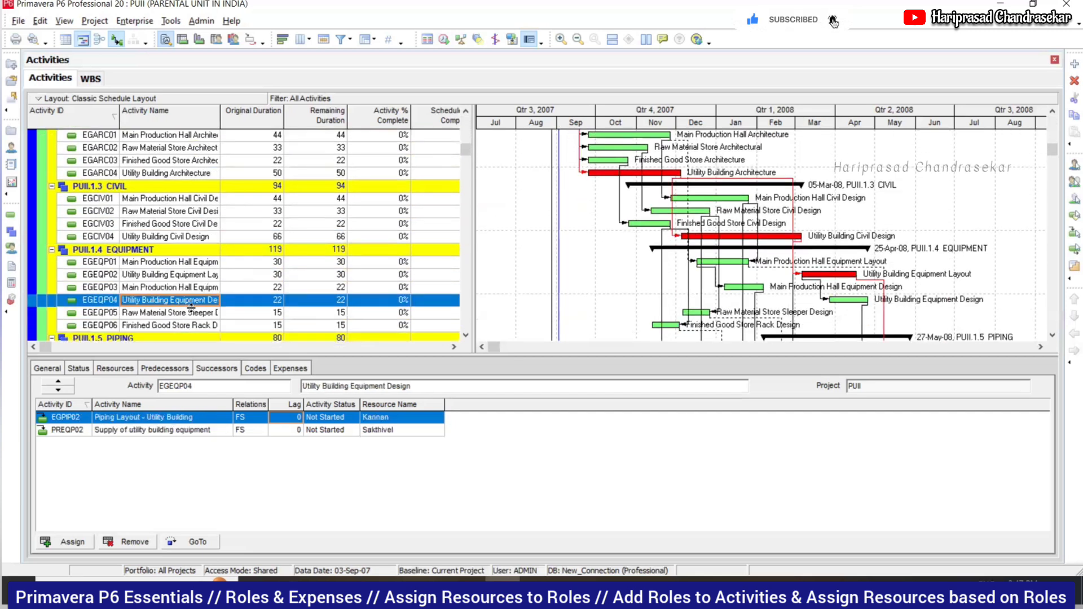
pyautogui.click(194, 319)
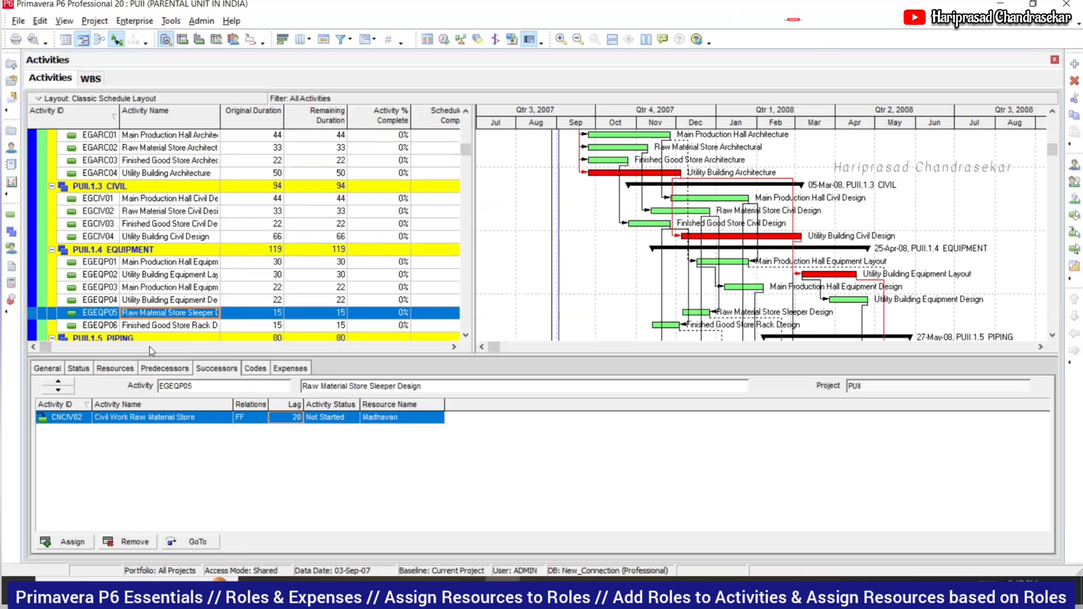
pyautogui.scroll(-4, 158, 292)
pyautogui.click(164, 300)
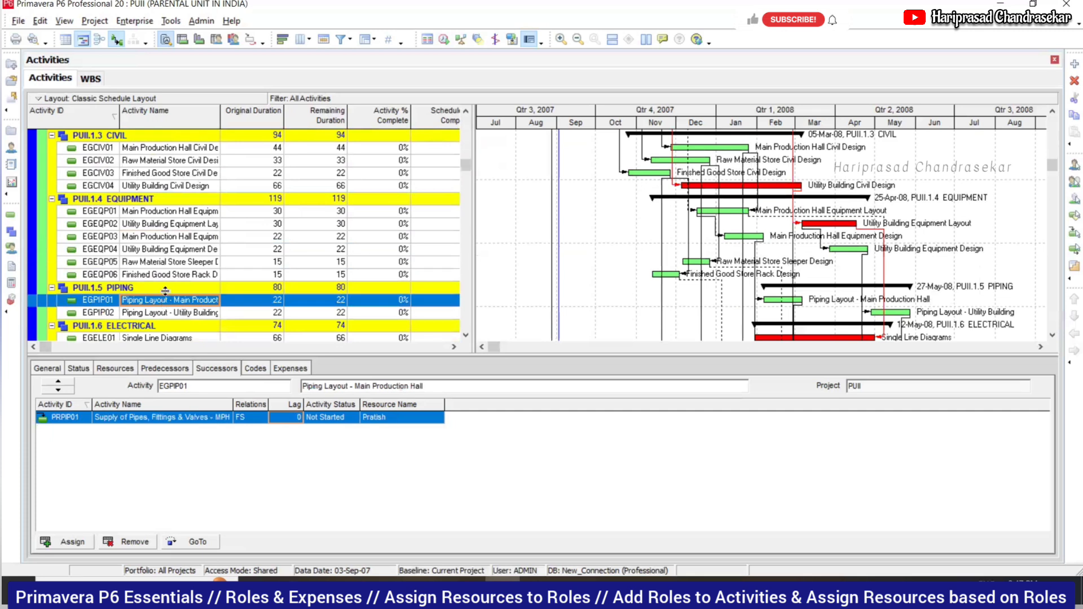
pyautogui.scroll(-11, 163, 293)
pyautogui.click(169, 254)
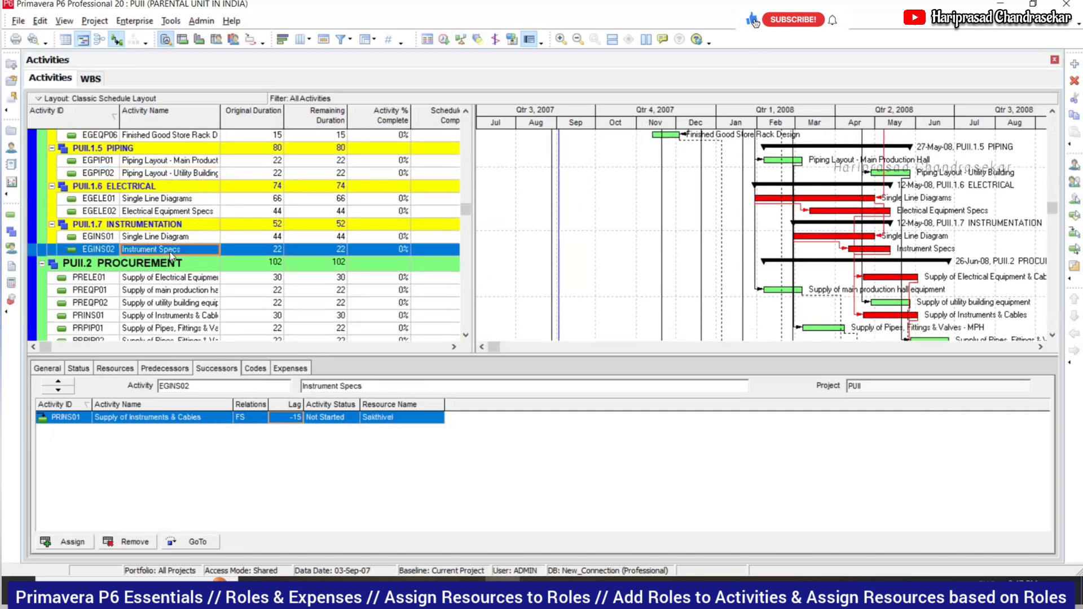